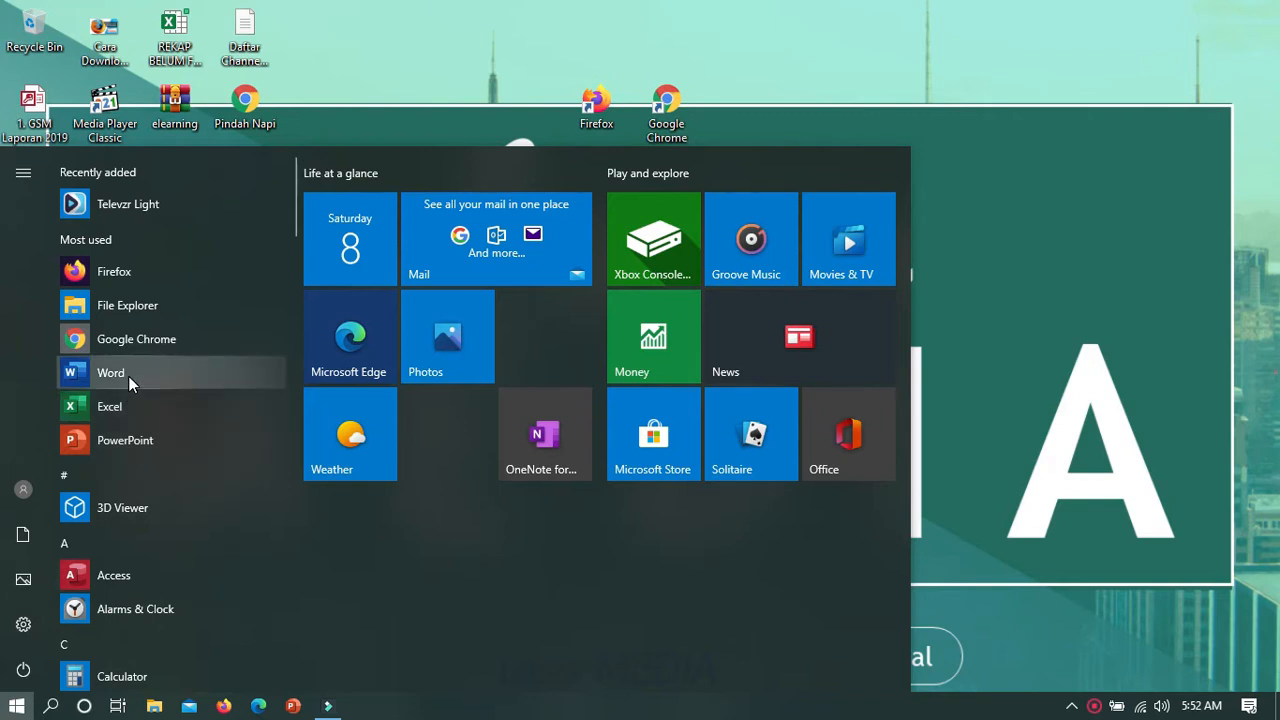
Look through the list of installed programs, including the contents of the Microsoft Office Tools folder.
scroll(128, 376, "down", 8)
scroll(128, 376, "down", 3)
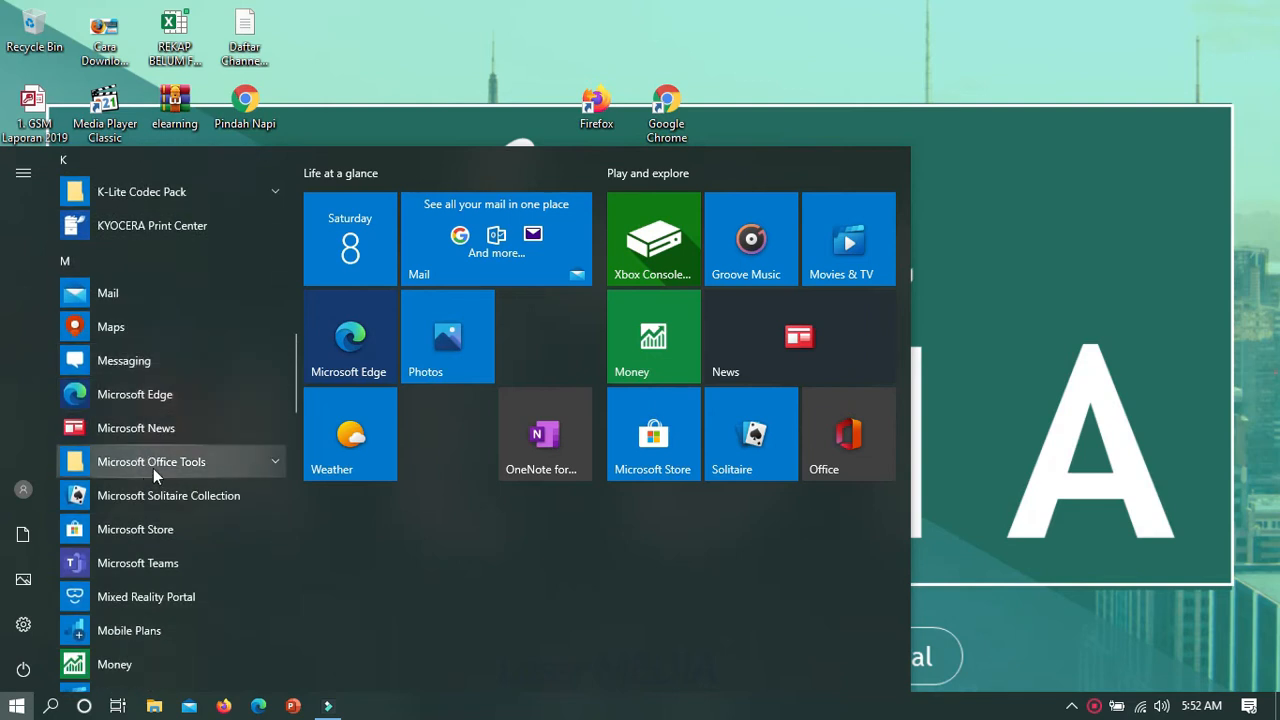
left_click(149, 461)
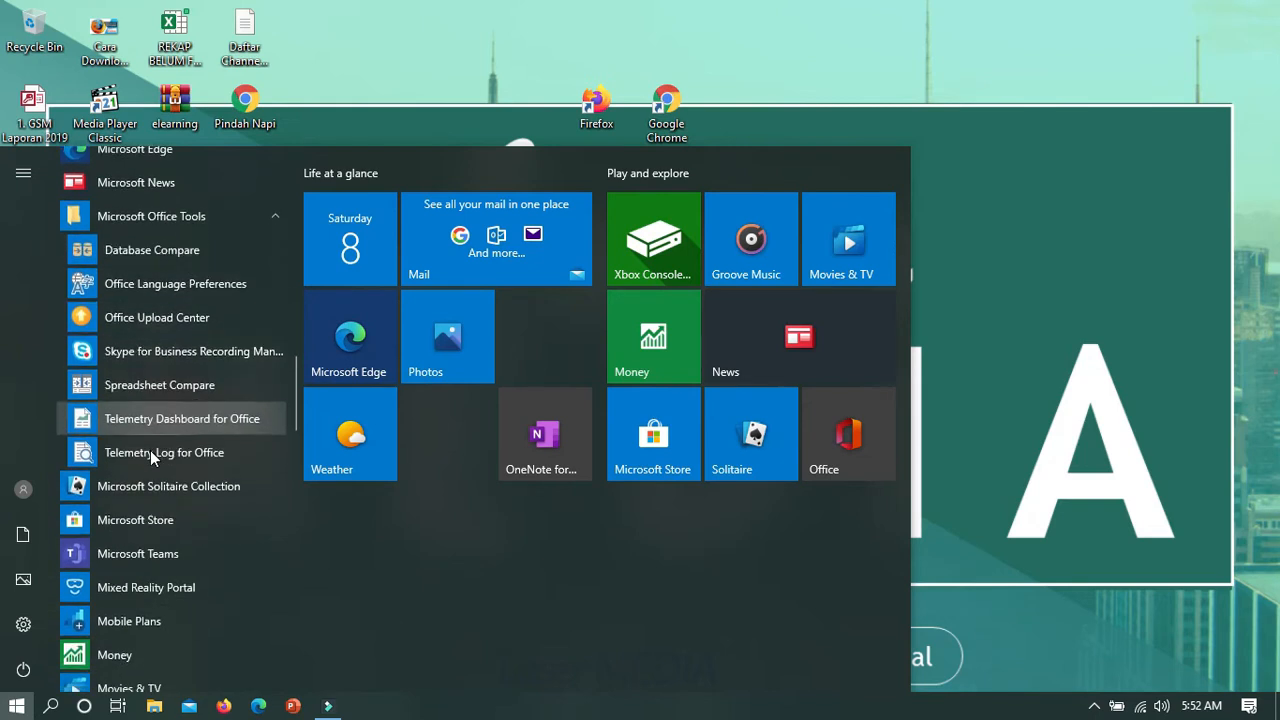
scroll(161, 470, "down", 6)
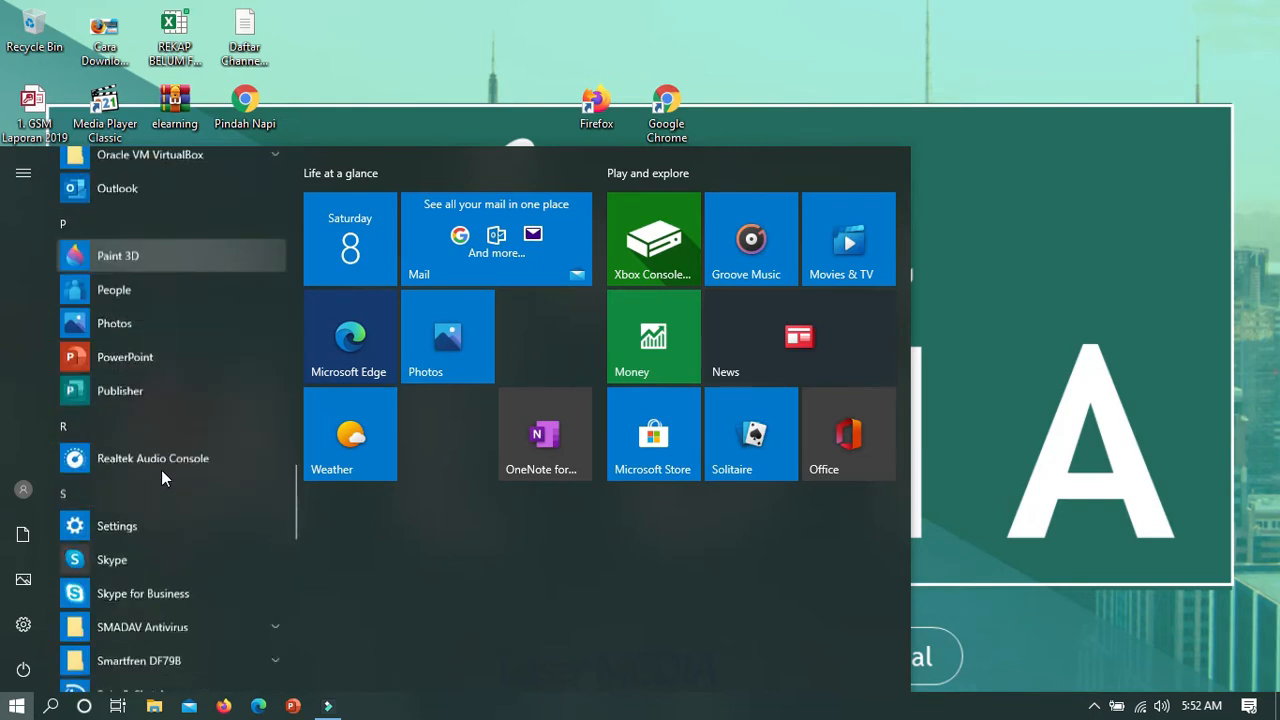
scroll(161, 470, "up", 10)
scroll(161, 470, "up", 3)
left_click(933, 291)
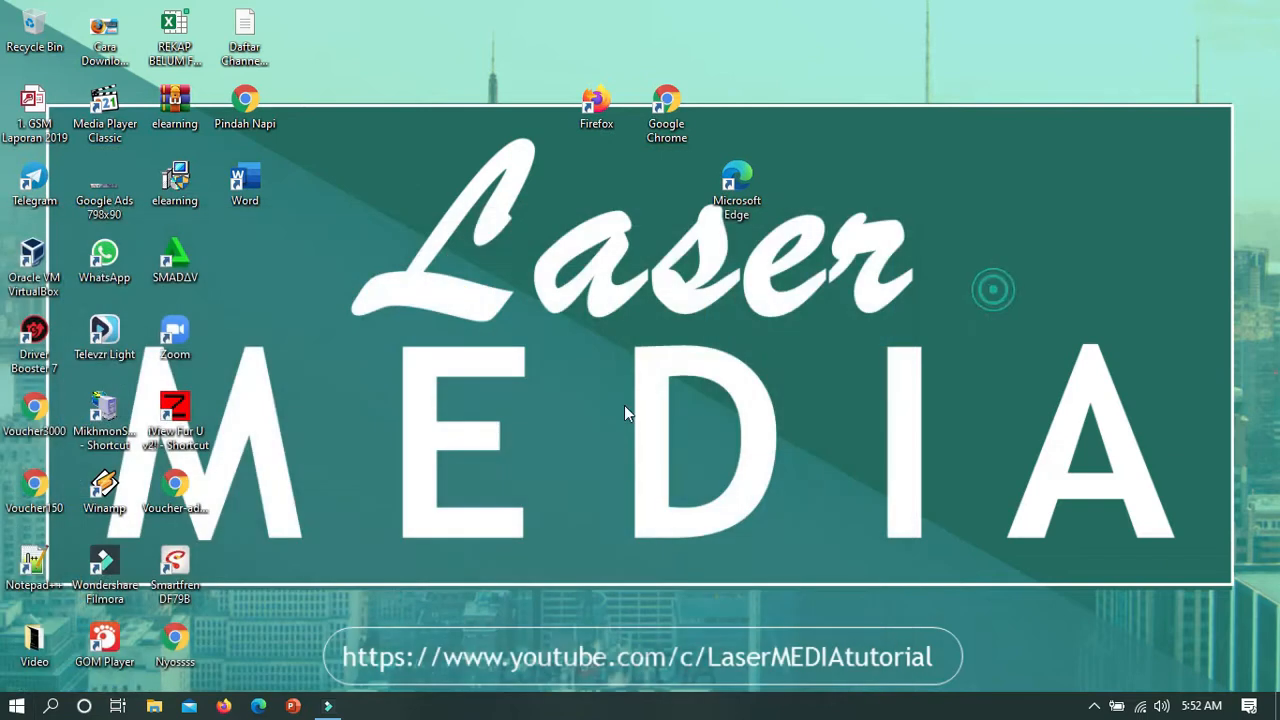
Launch Word from the list of installed programs and create a blank document.
left_click(14, 708)
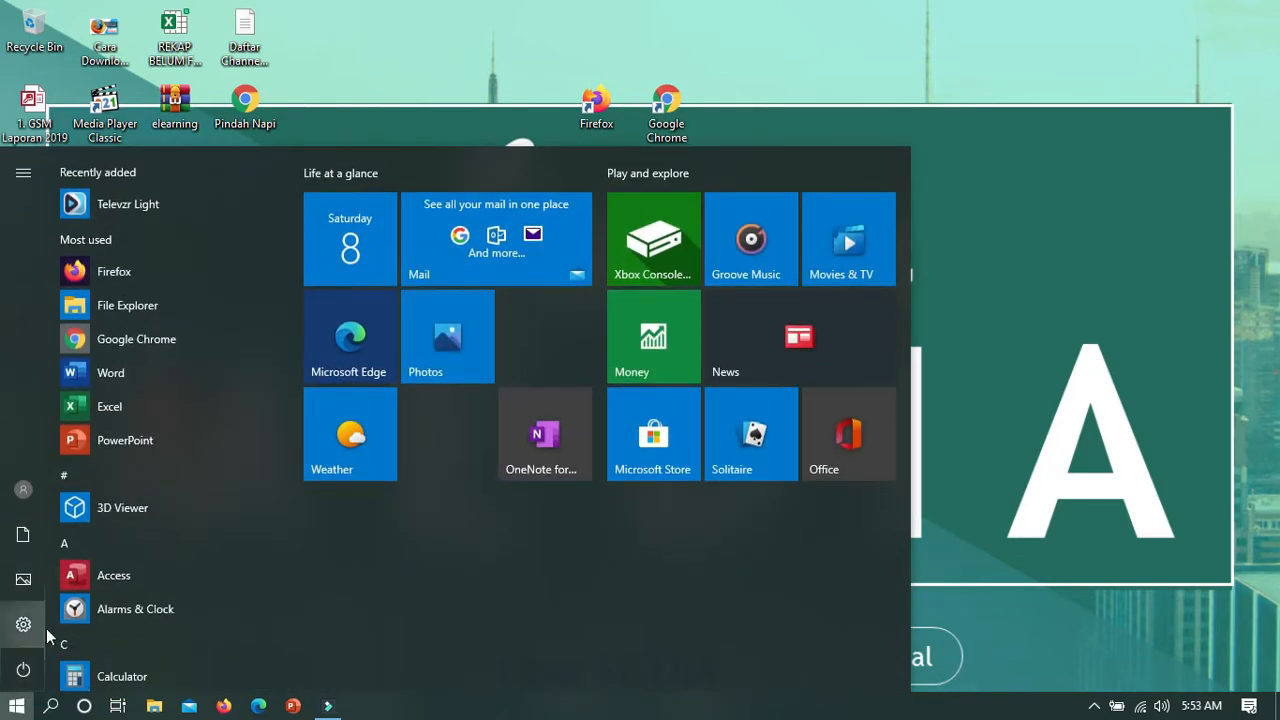
left_click(114, 375)
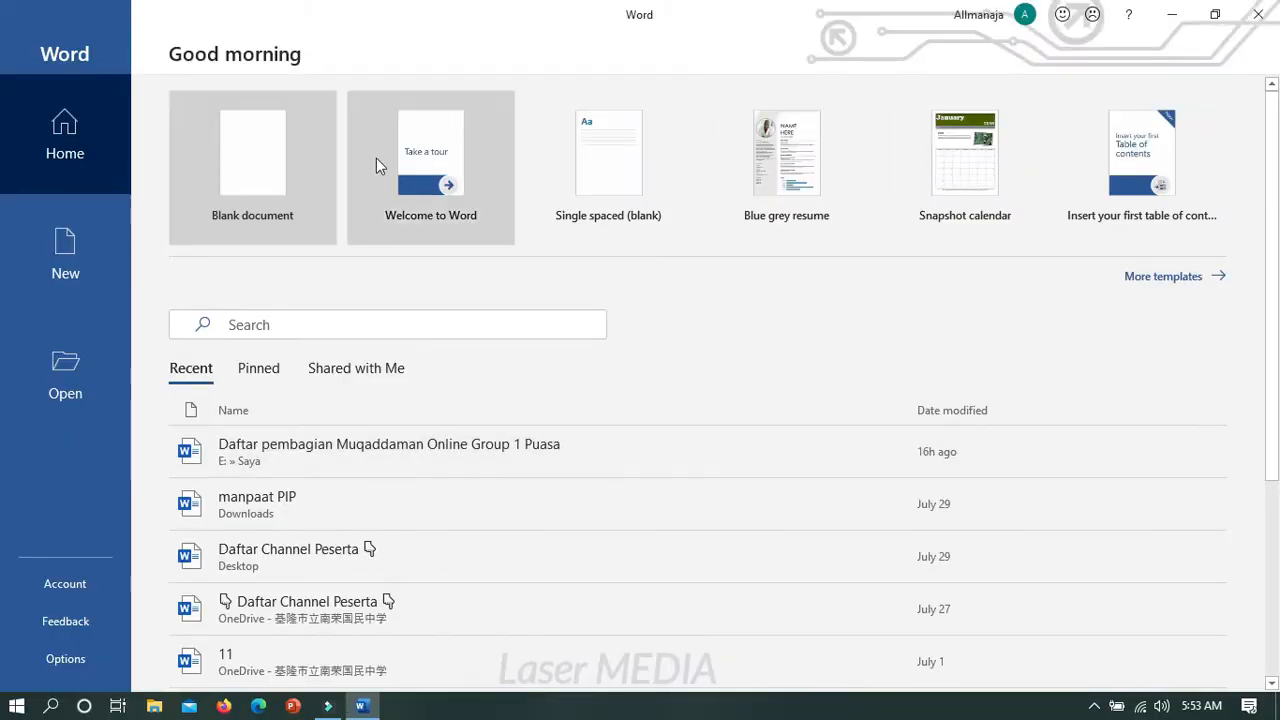
left_click(249, 180)
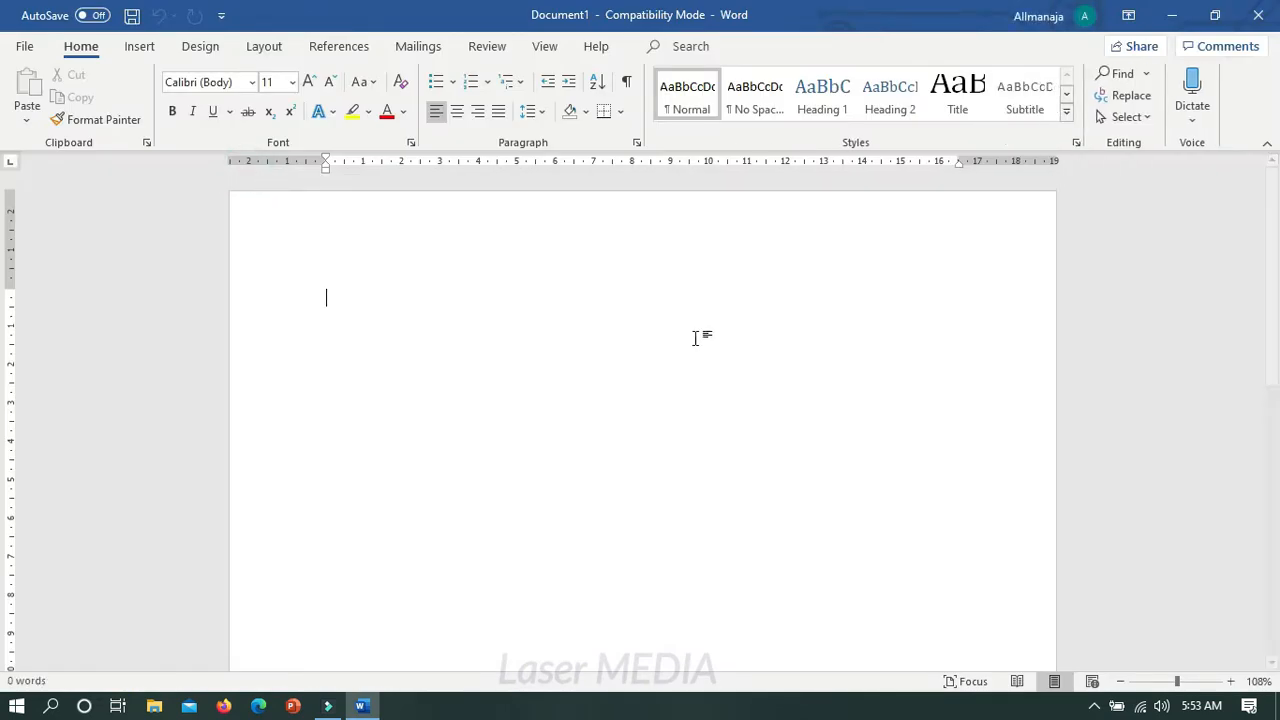
scroll(694, 337, "down", 5)
scroll(702, 343, "up", 5)
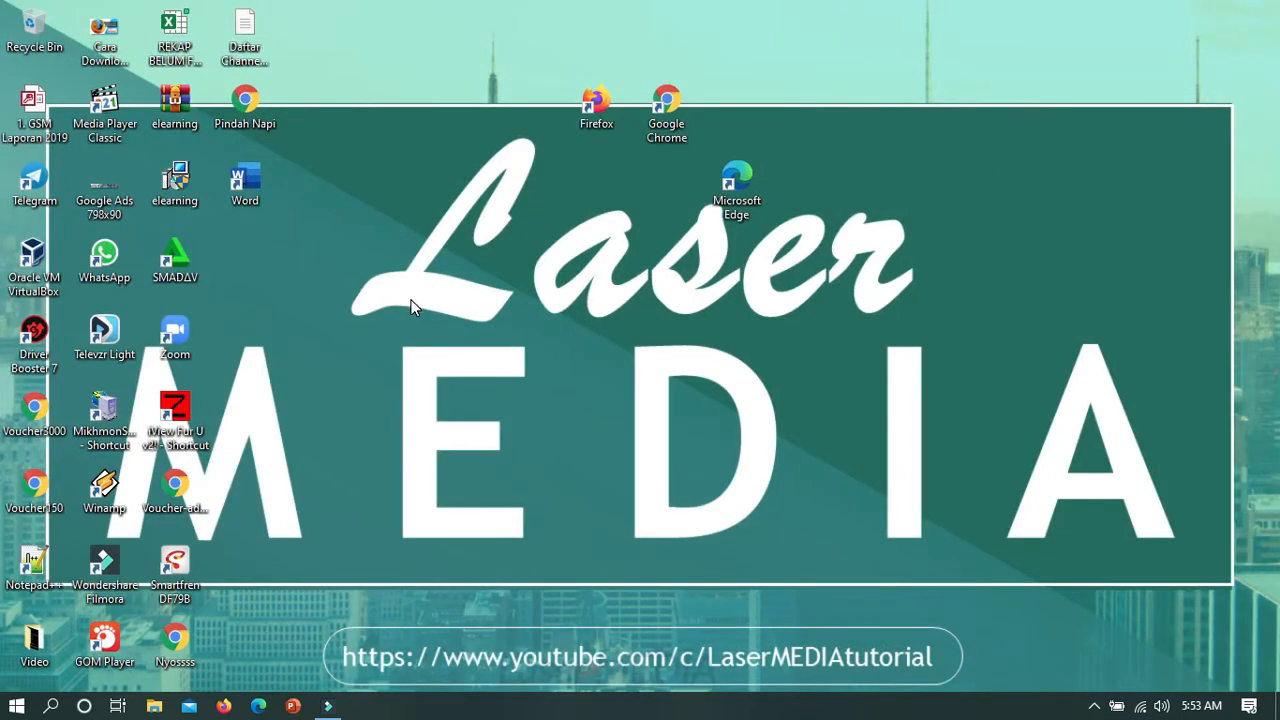
Open Word through its desktop shortcut and start a new blank document.
left_click(258, 183)
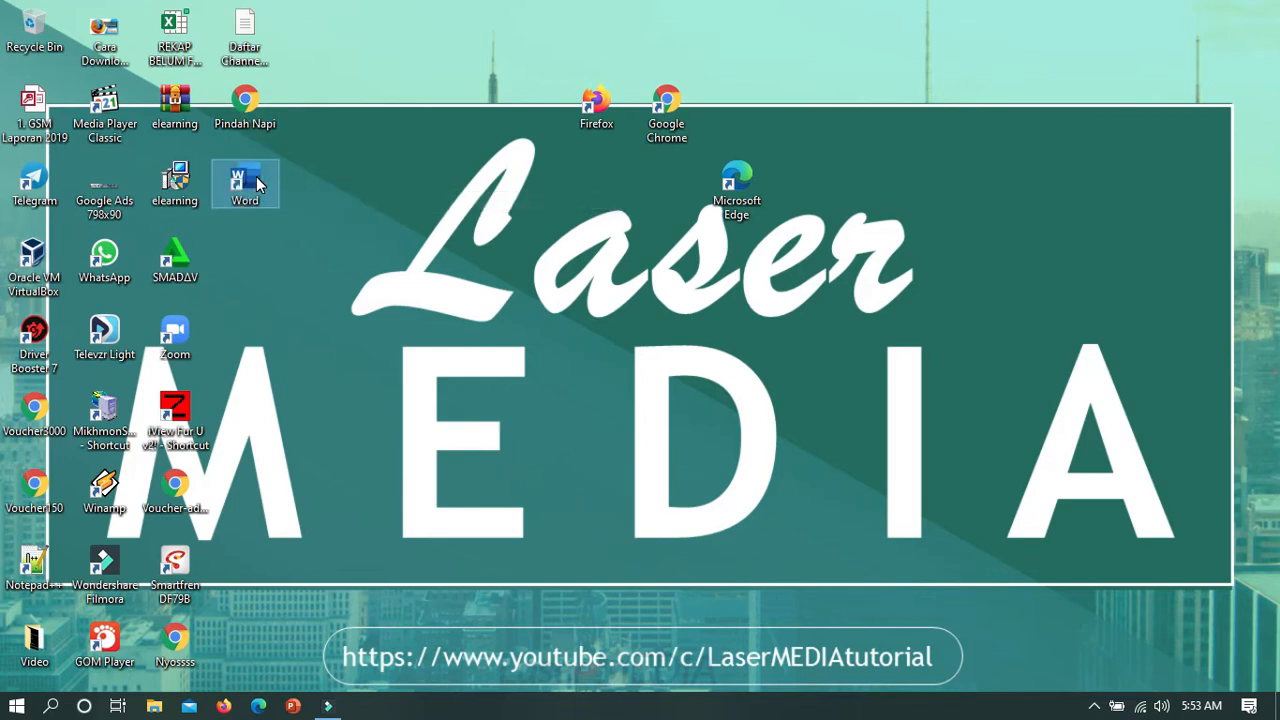
left_click(355, 204)
double_click(244, 189)
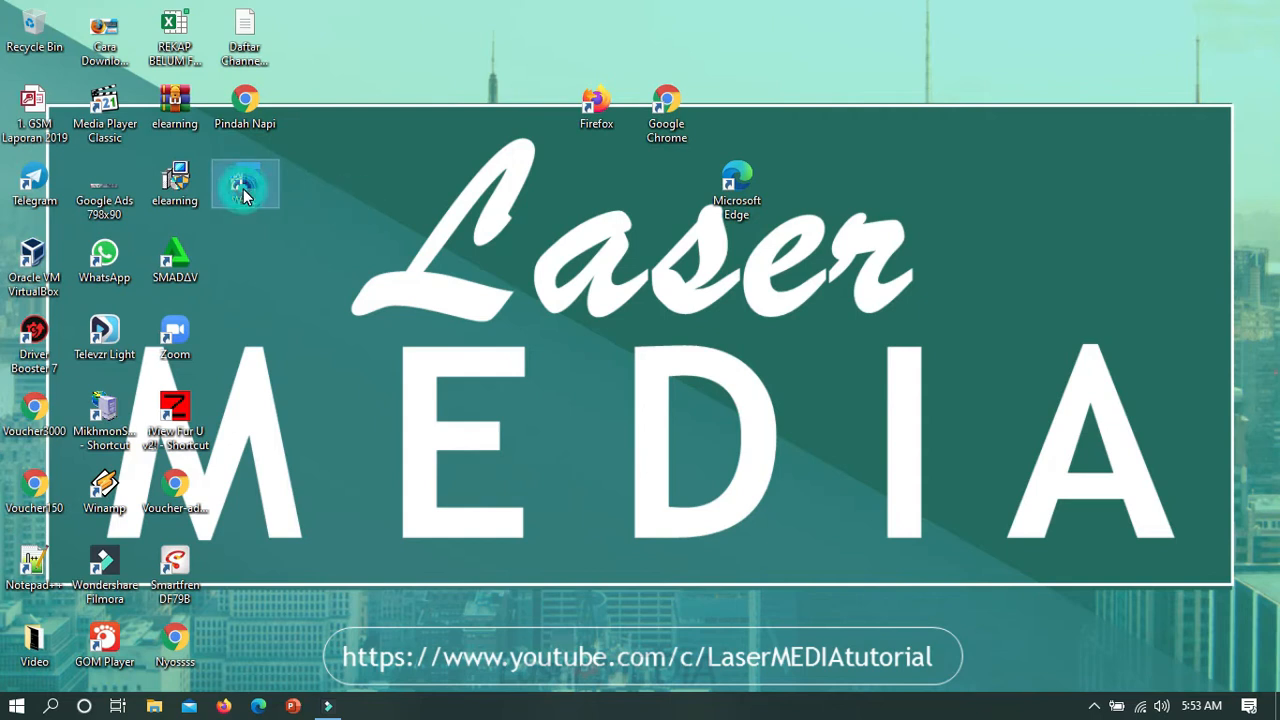
double_click(244, 192)
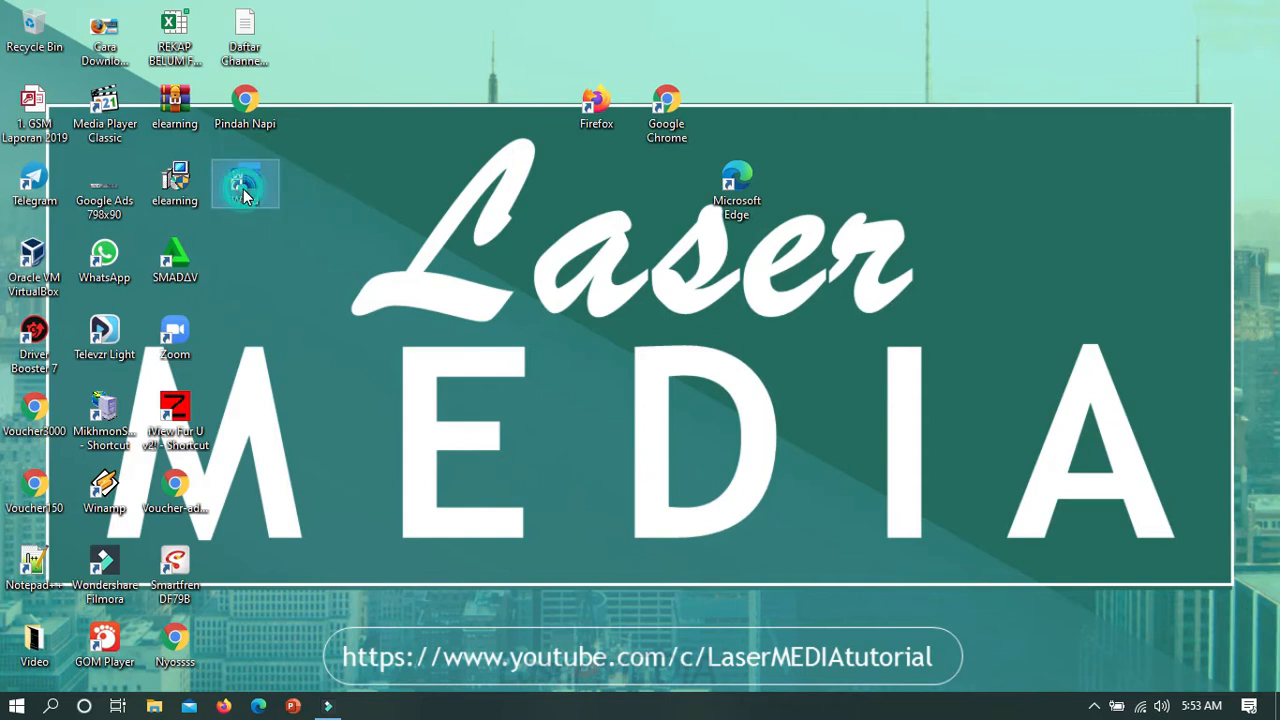
left_click(337, 230)
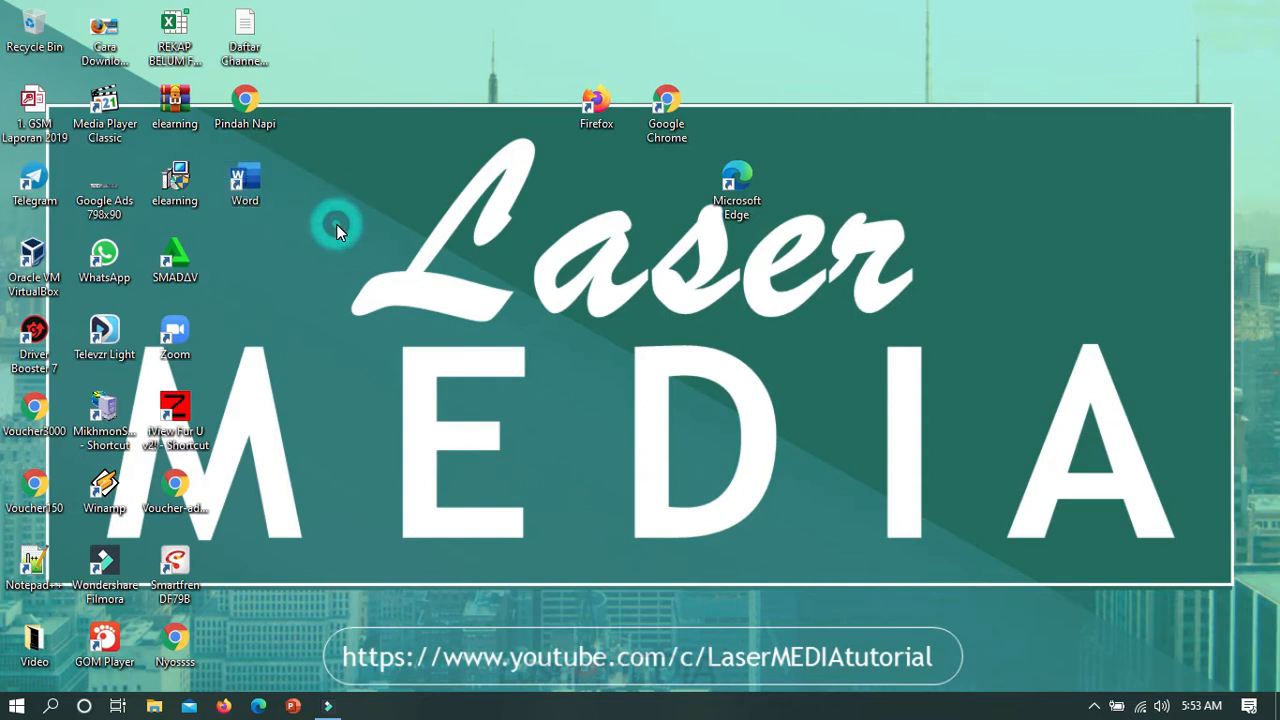
double_click(250, 183)
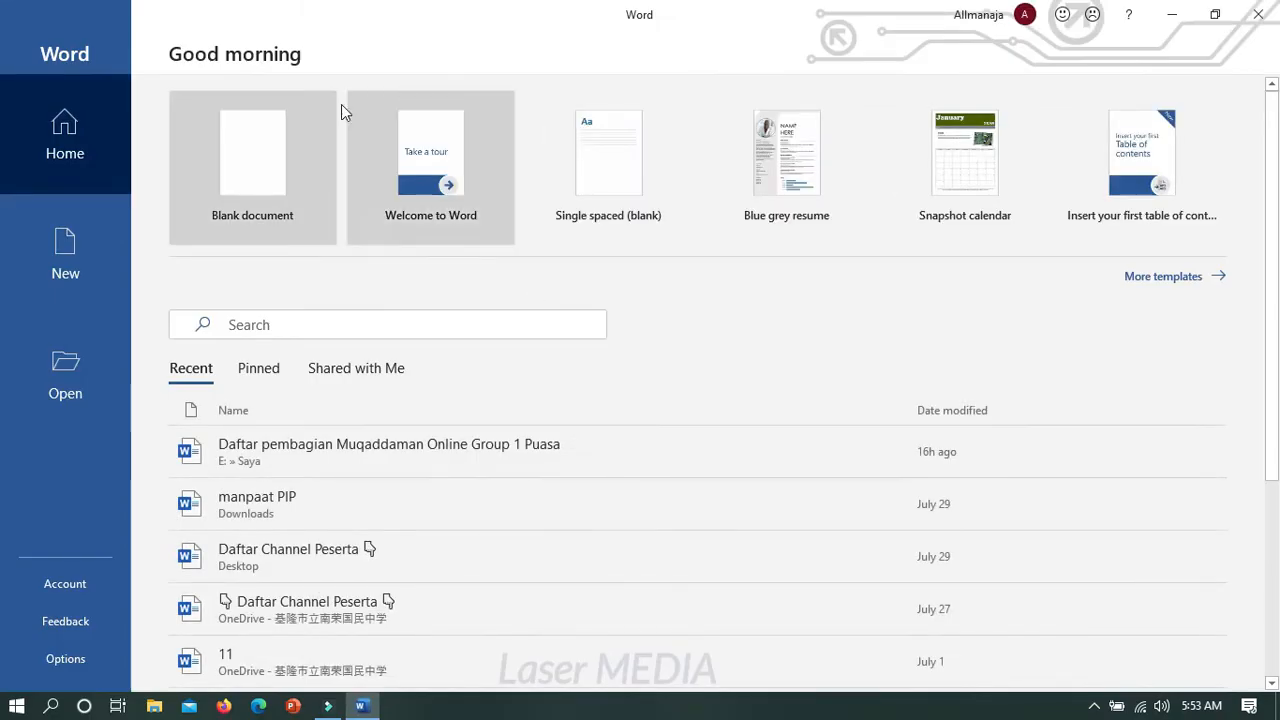
left_click(266, 174)
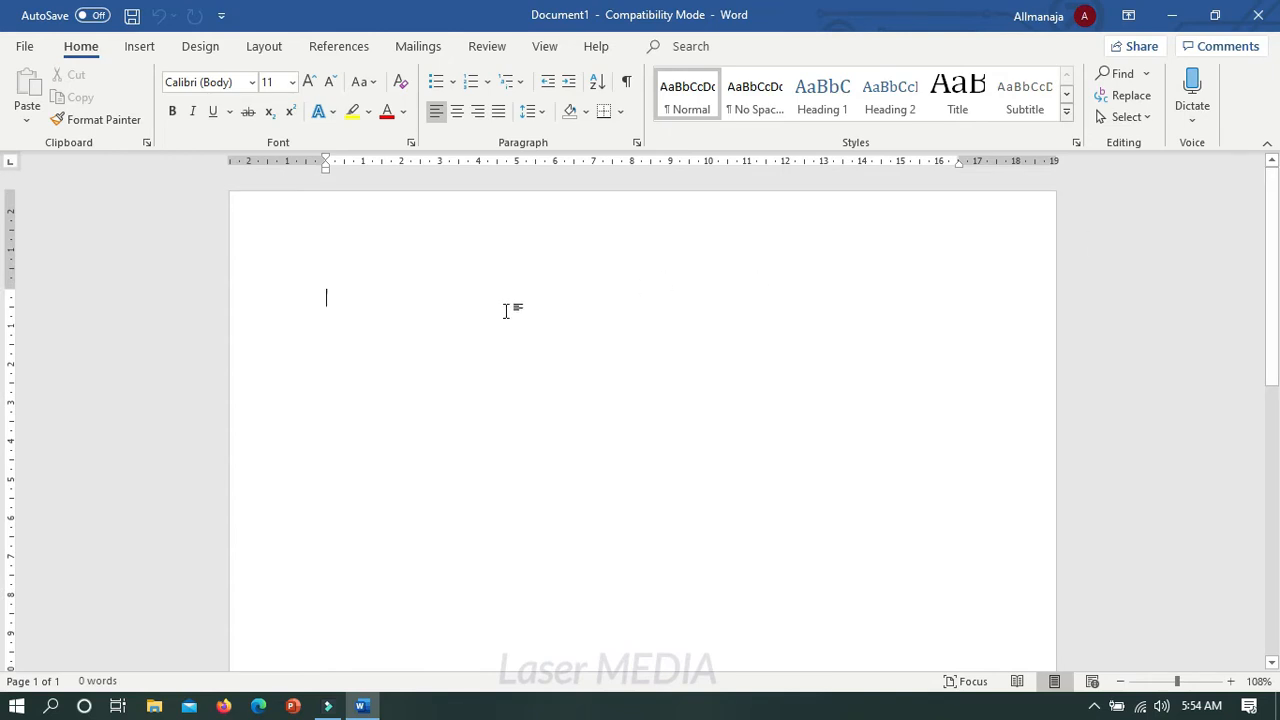
Enter the letter "a" on the first line of the blank document.
type("a")
left_click_drag(403, 306, 251, 303)
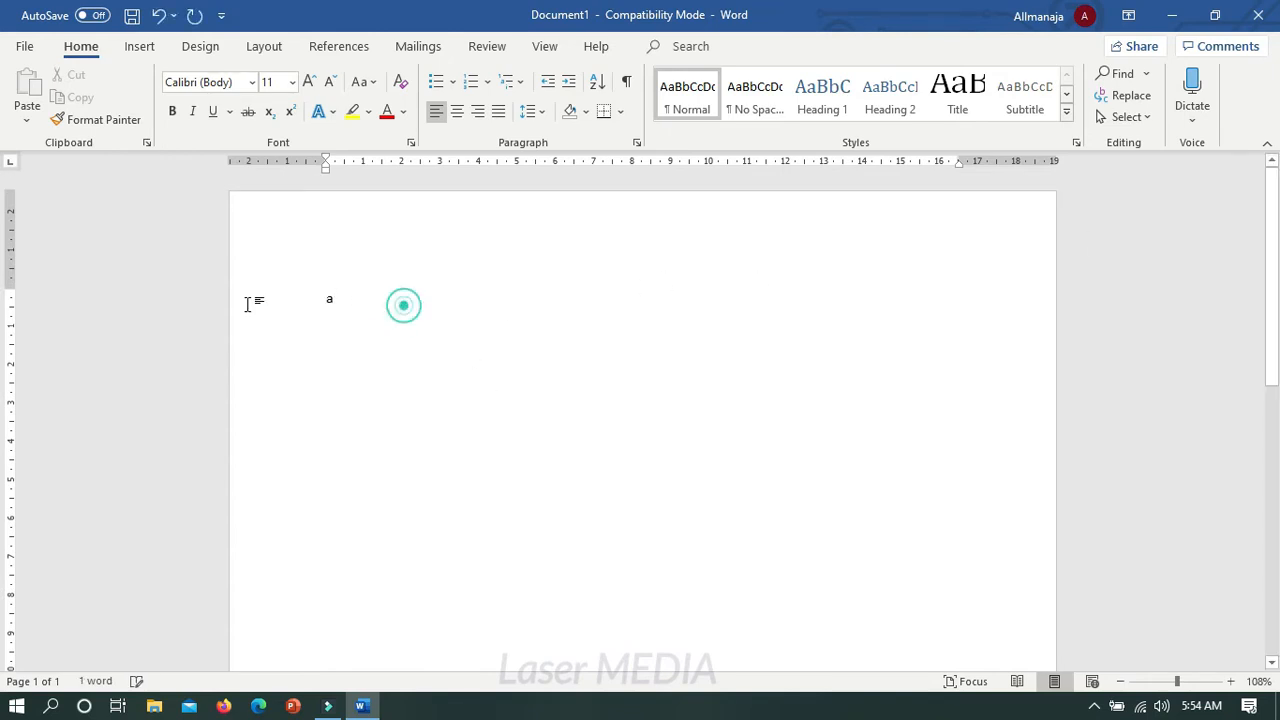
left_click(846, 324)
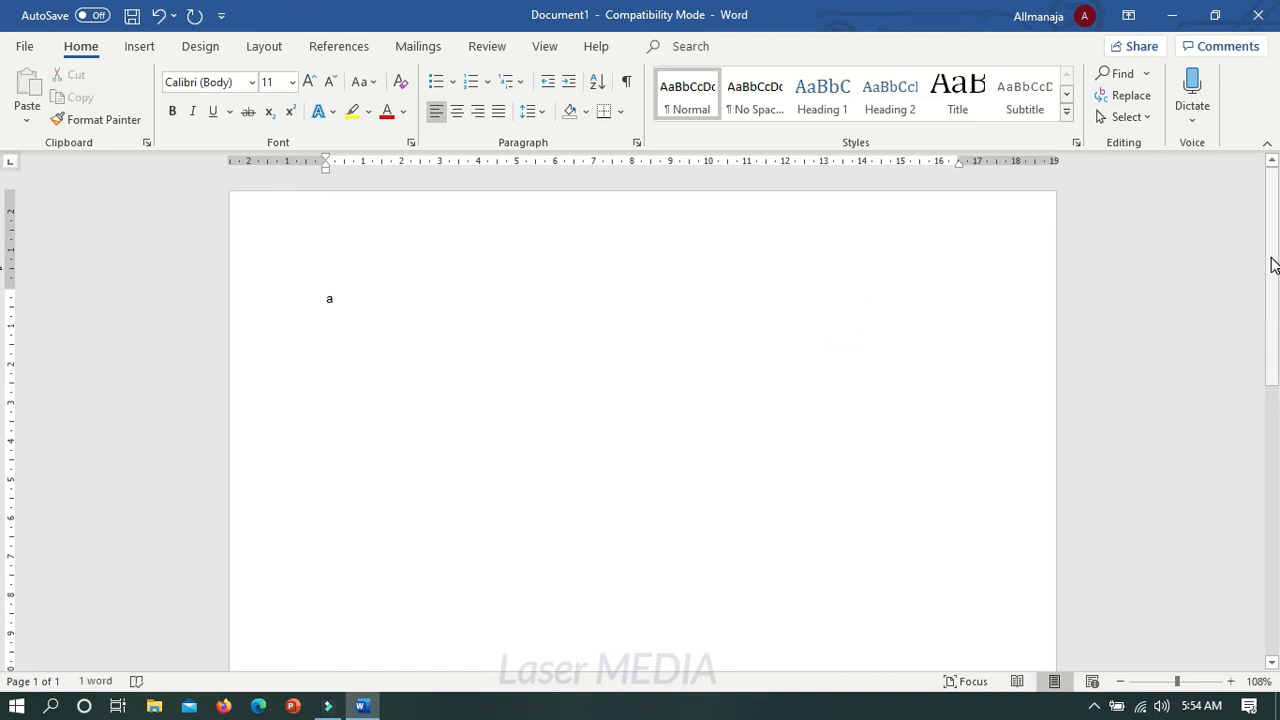
Scroll down through the page and return to its beginning to examine the whole document.
left_click_drag(1274, 257, 1272, 178)
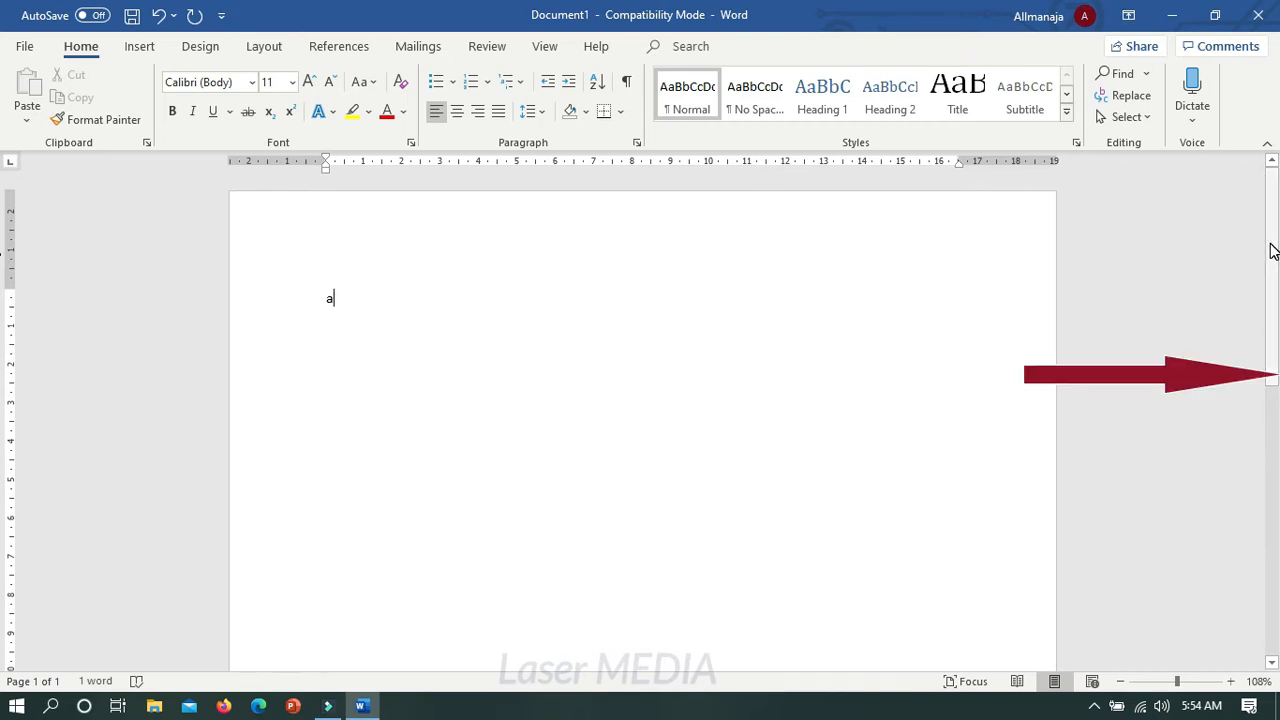
scroll(1258, 255, "down", 3)
scroll(1258, 255, "up", 3)
mouse_move(1275, 227)
left_mouse_down()
mouse_move(1275, 418)
mouse_move(1270, 202)
left_mouse_up()
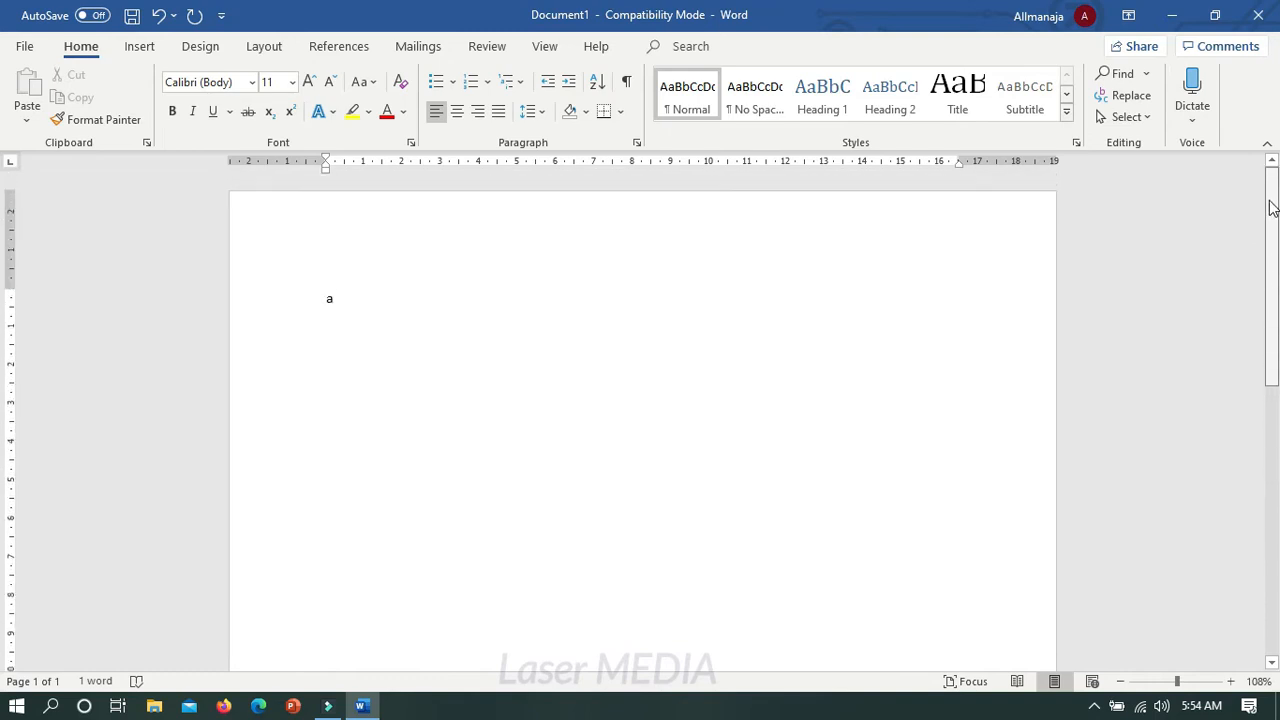
left_click(1272, 664)
left_click(1270, 665)
left_click(1270, 665)
left_click(1270, 665)
left_click(1270, 665)
left_click(1270, 665)
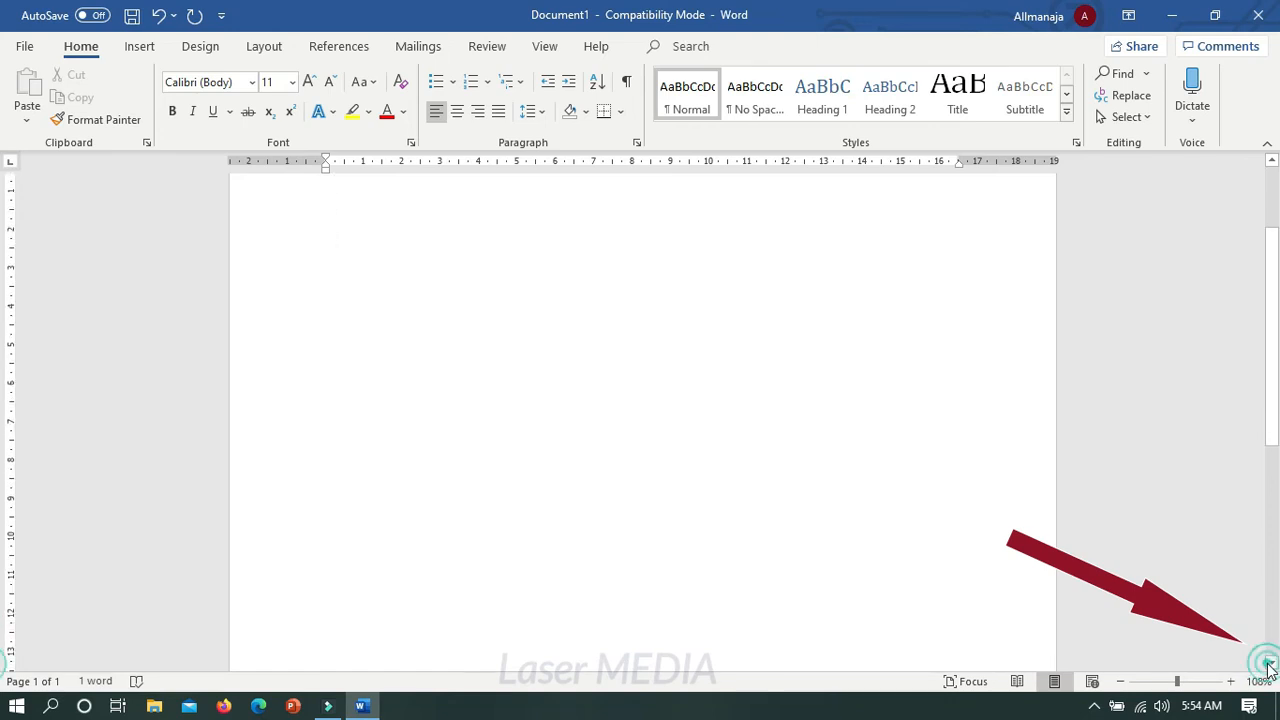
left_click(1271, 160)
left_click(1271, 160)
left_click(1271, 160)
left_click(1271, 160)
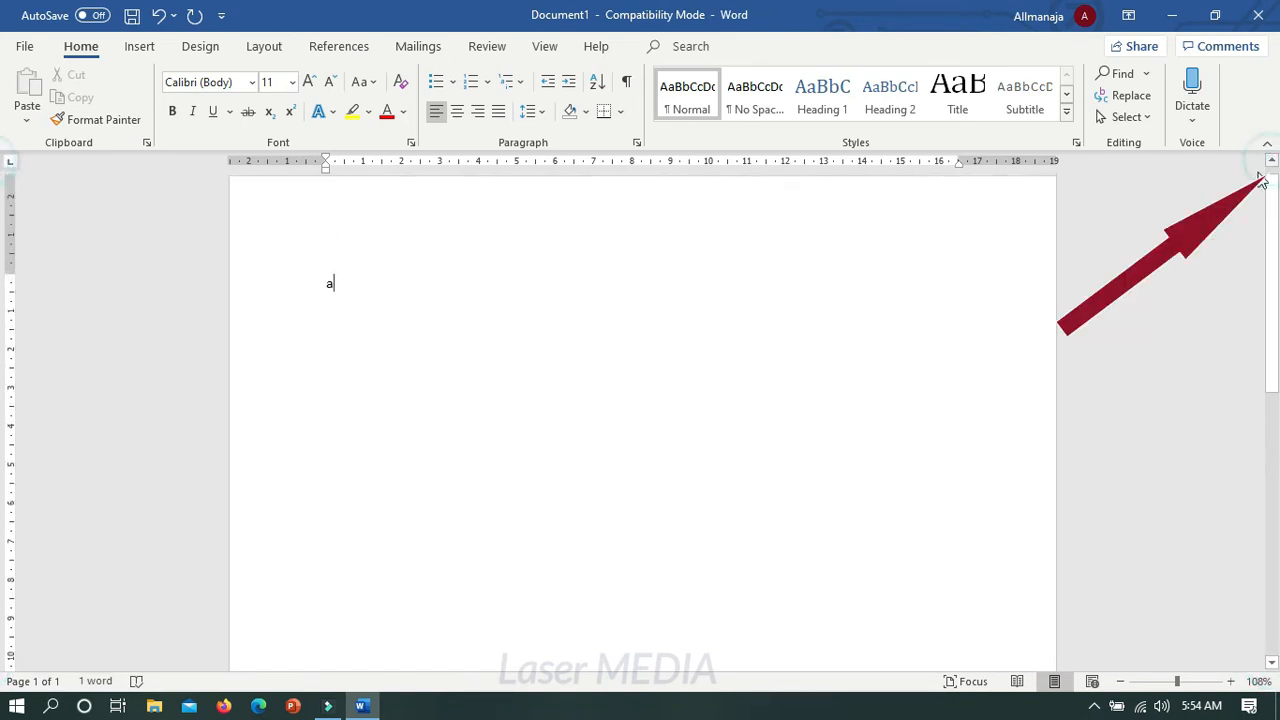
left_click(1273, 207)
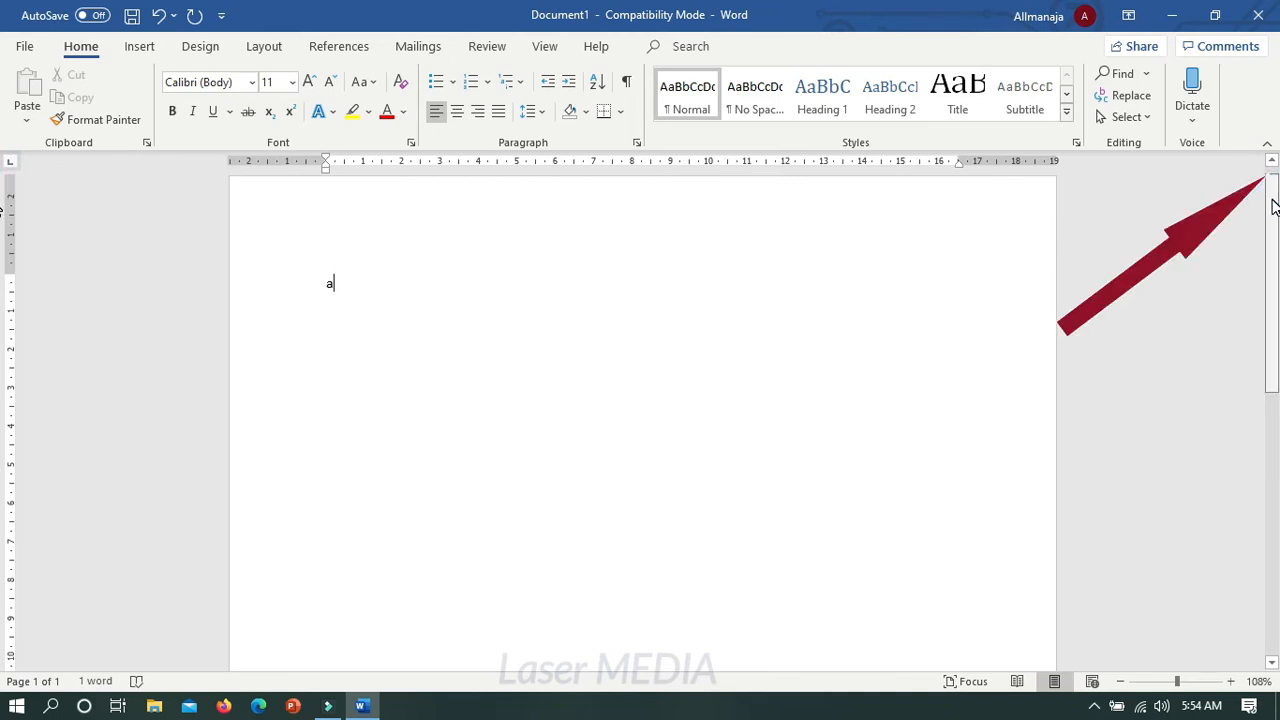
left_click_drag(1273, 207, 1271, 163)
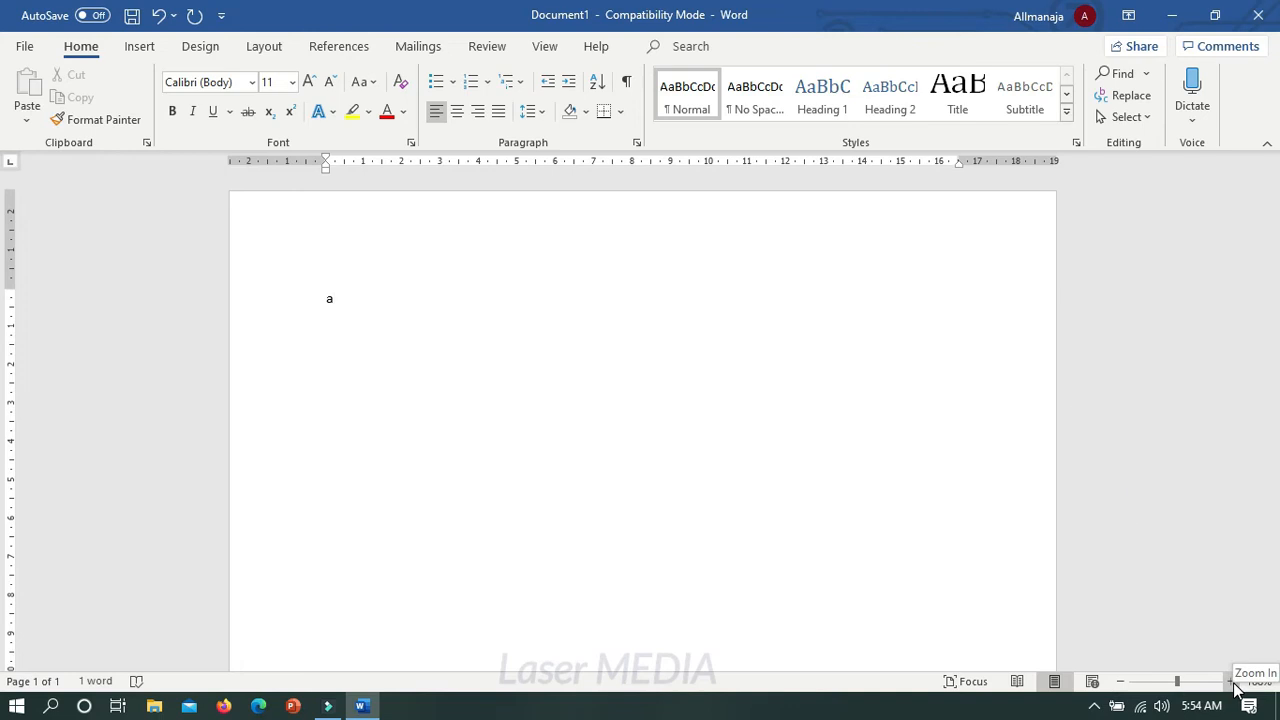
Magnify the page in several increments, and set the zoom level back to 100%.
left_click(398, 305)
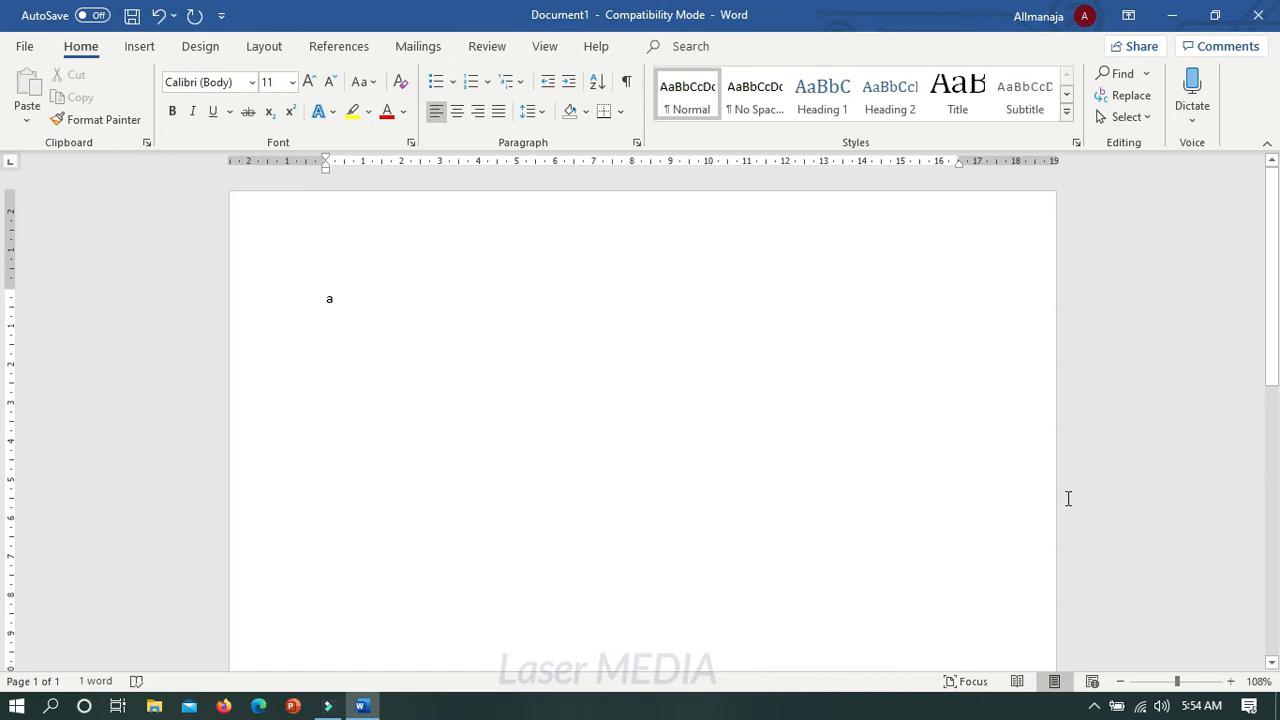
left_click(489, 318)
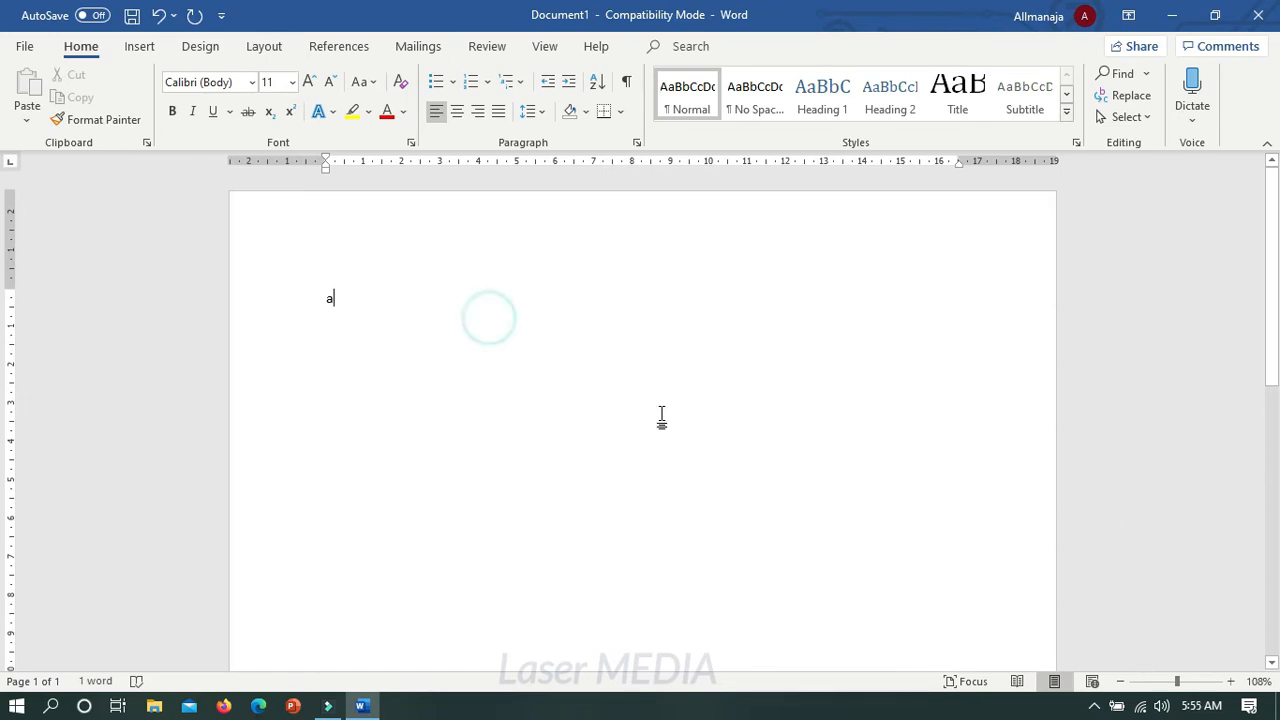
left_click(1232, 681)
left_click(1232, 681)
left_click(1232, 681)
left_click(1232, 681)
left_click(1232, 681)
left_click(1232, 681)
left_click(1232, 681)
left_click(1232, 681)
left_click(1232, 681)
mouse_move(1190, 683)
left_mouse_down()
mouse_move(1218, 683)
mouse_move(1157, 684)
mouse_move(1174, 684)
left_mouse_up()
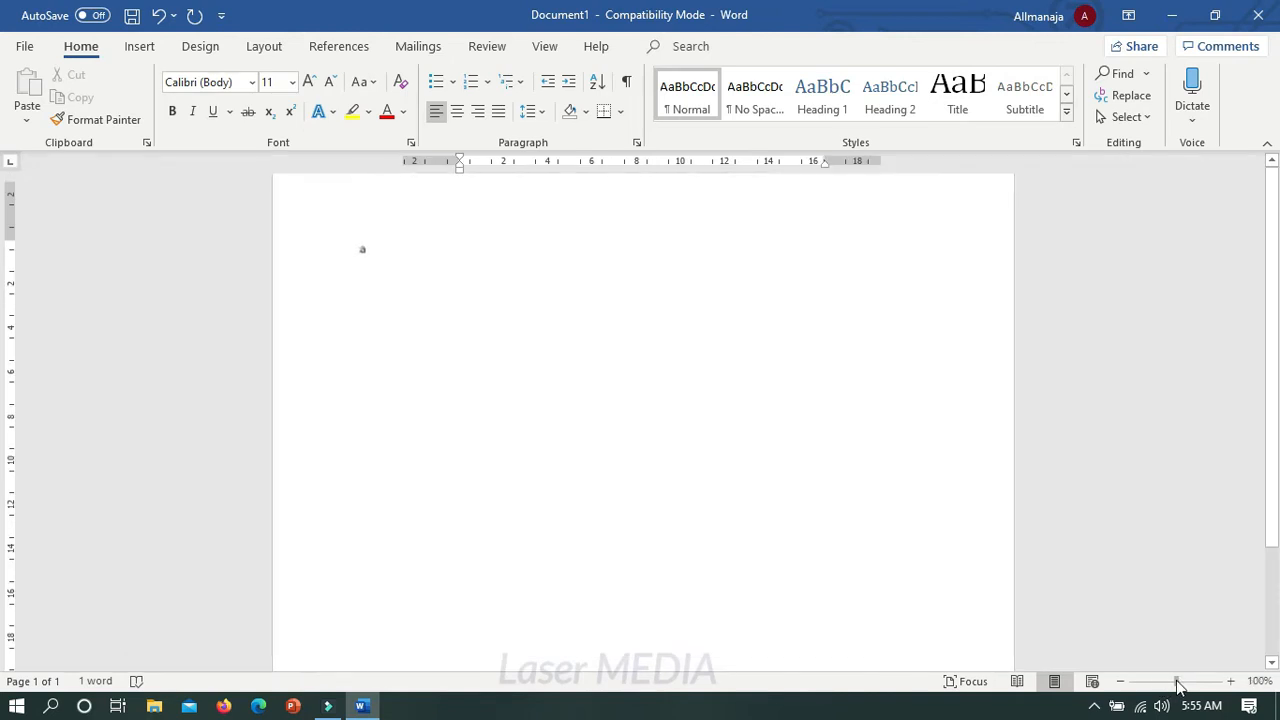
View the page at a reduced 70% zoom and at larger magnifications, ending at 100% at the page's beginning.
left_click(1124, 685)
left_click(1124, 685)
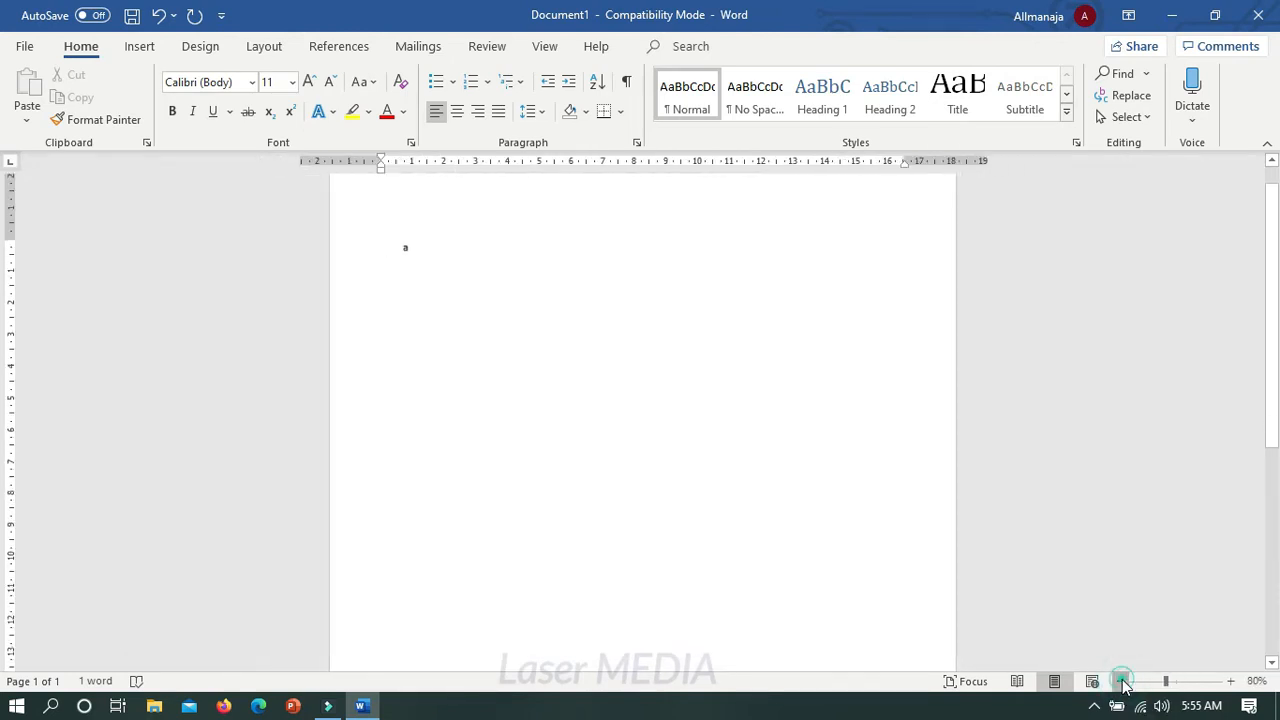
left_click(1124, 685)
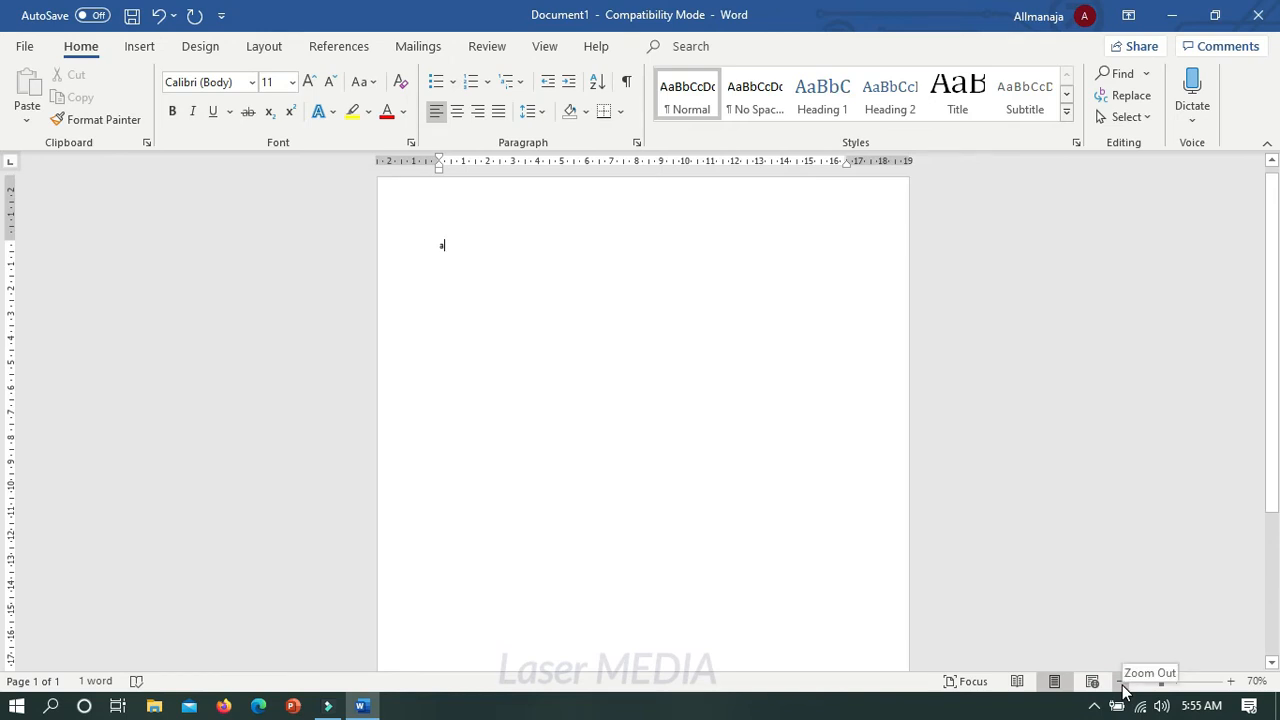
left_click(1231, 681)
left_click(1231, 681)
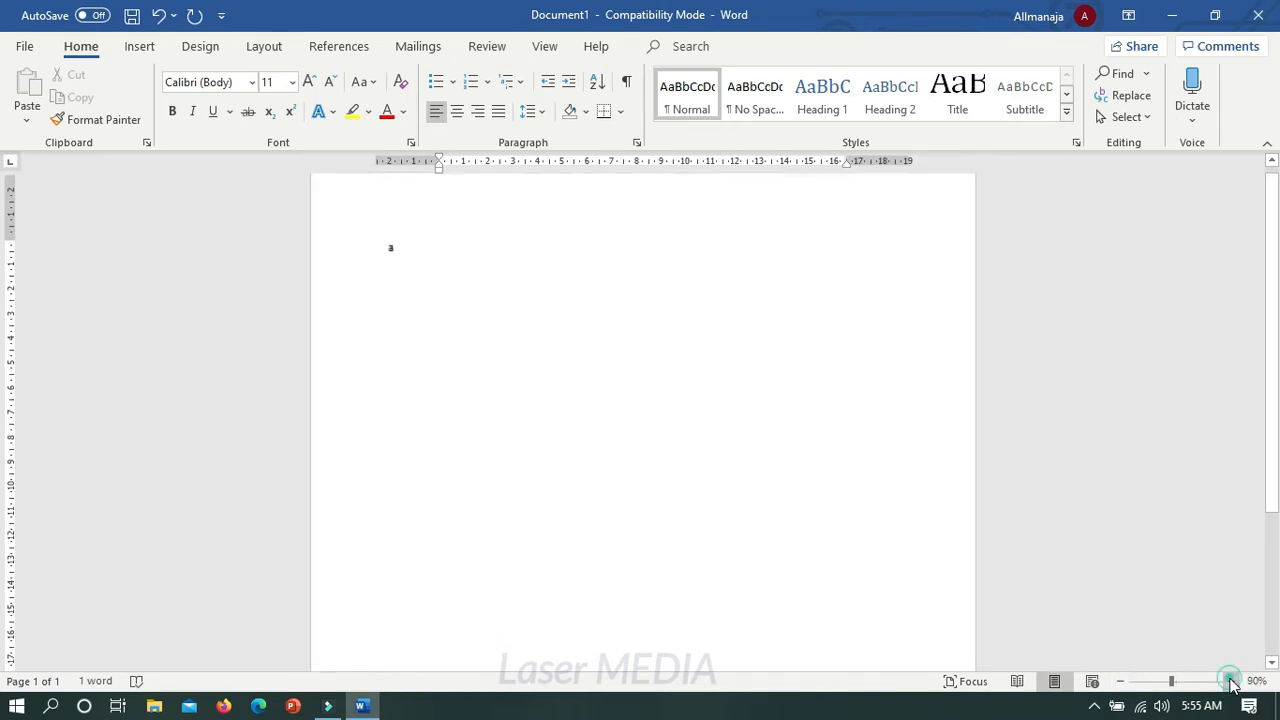
left_click(1231, 681)
left_click(1231, 681)
left_click(1231, 681)
left_click(1121, 681)
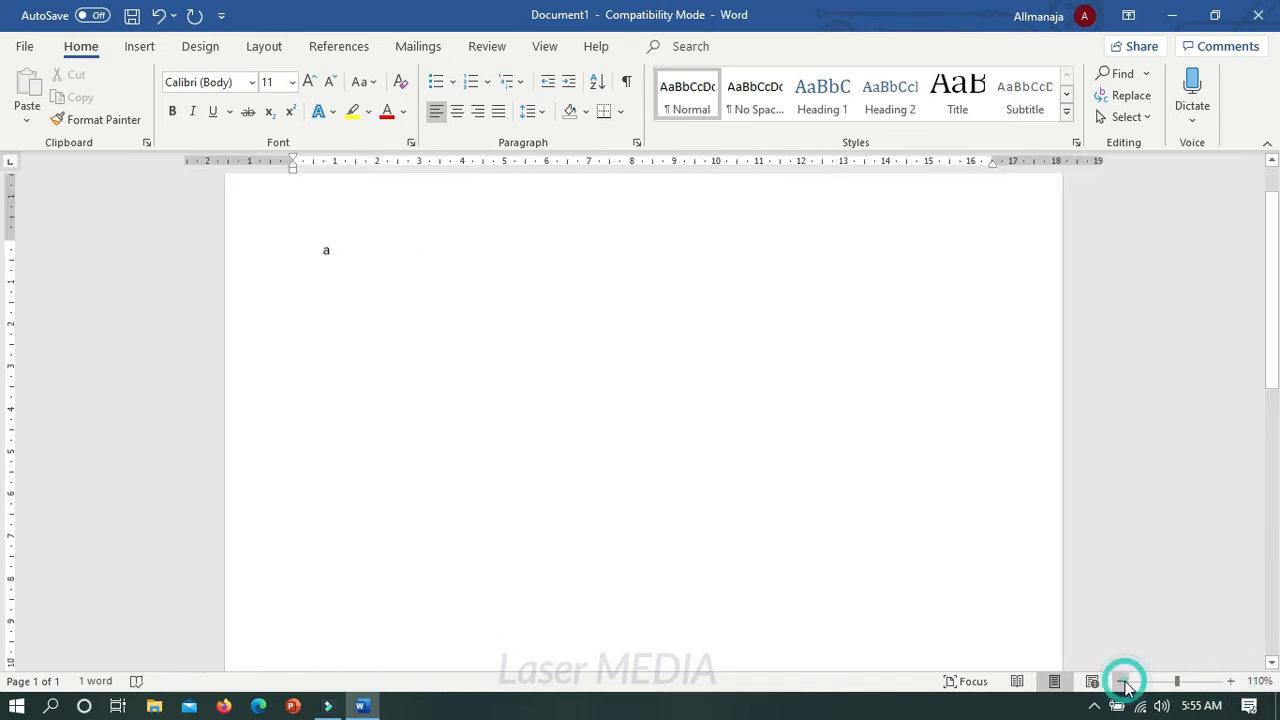
left_click(1121, 681)
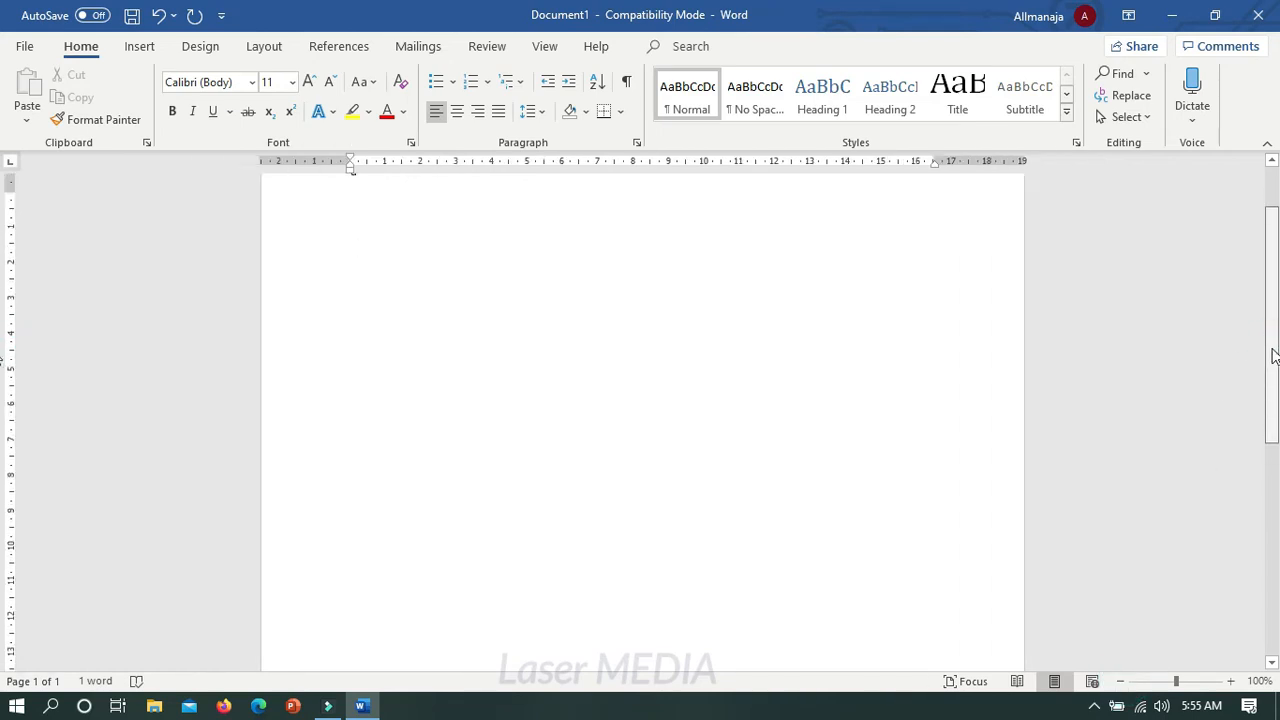
left_click_drag(1274, 357, 1265, 289)
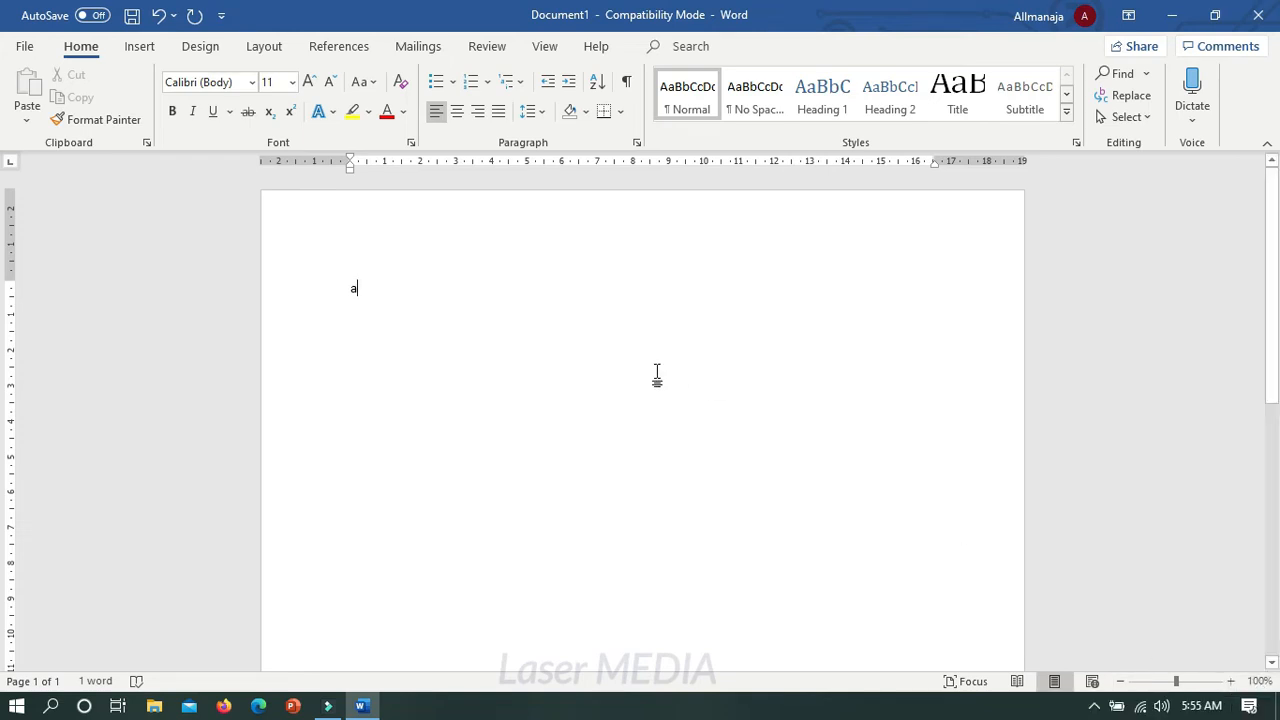
left_click_drag(416, 304, 332, 287)
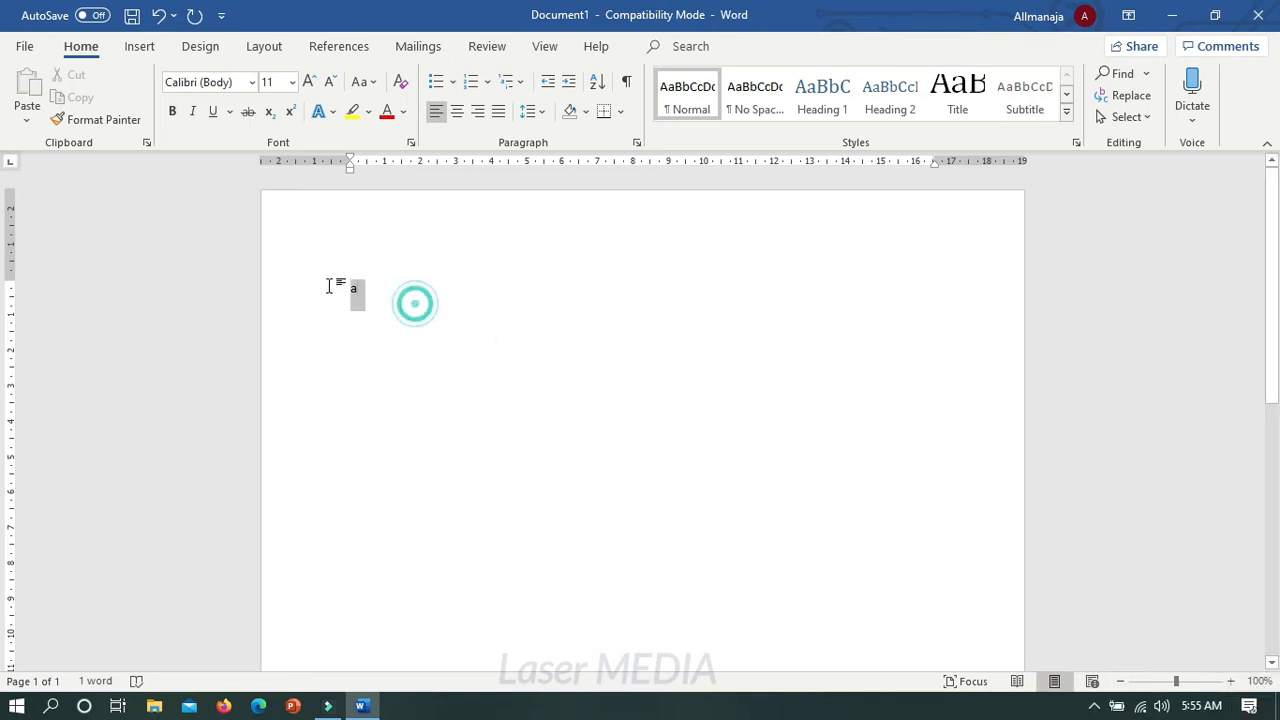
left_click(573, 351)
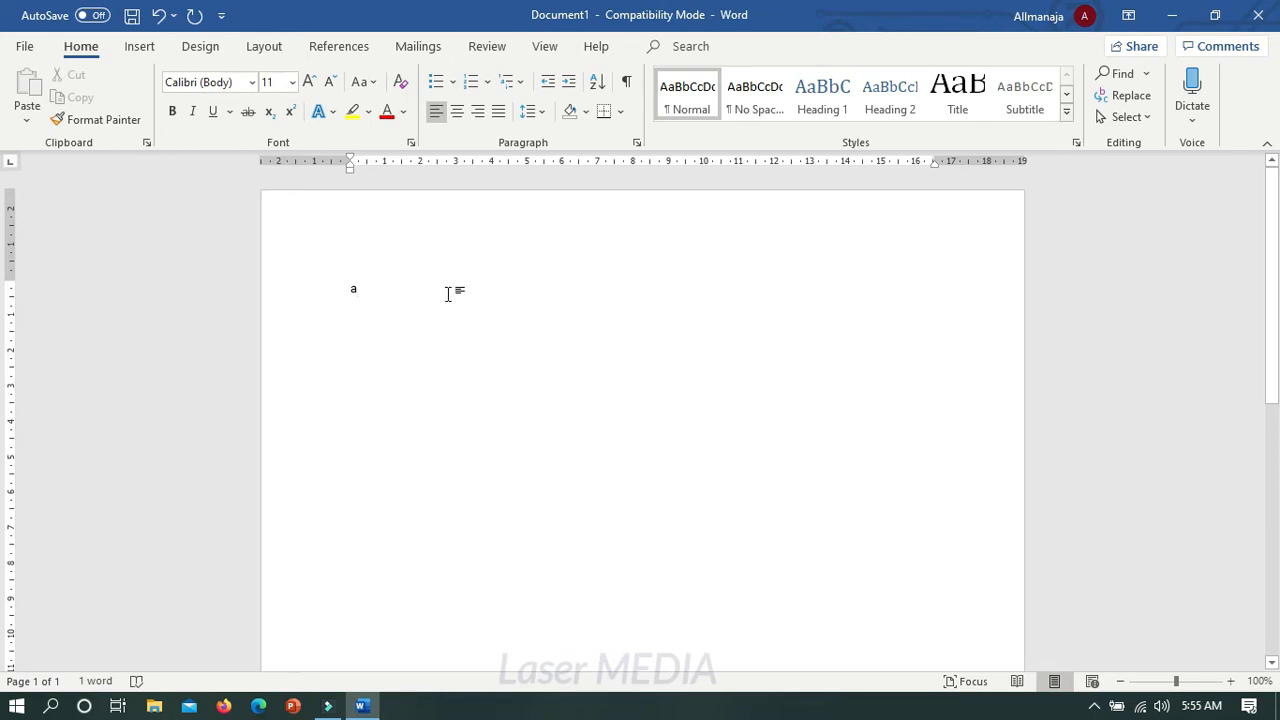
left_click(389, 303)
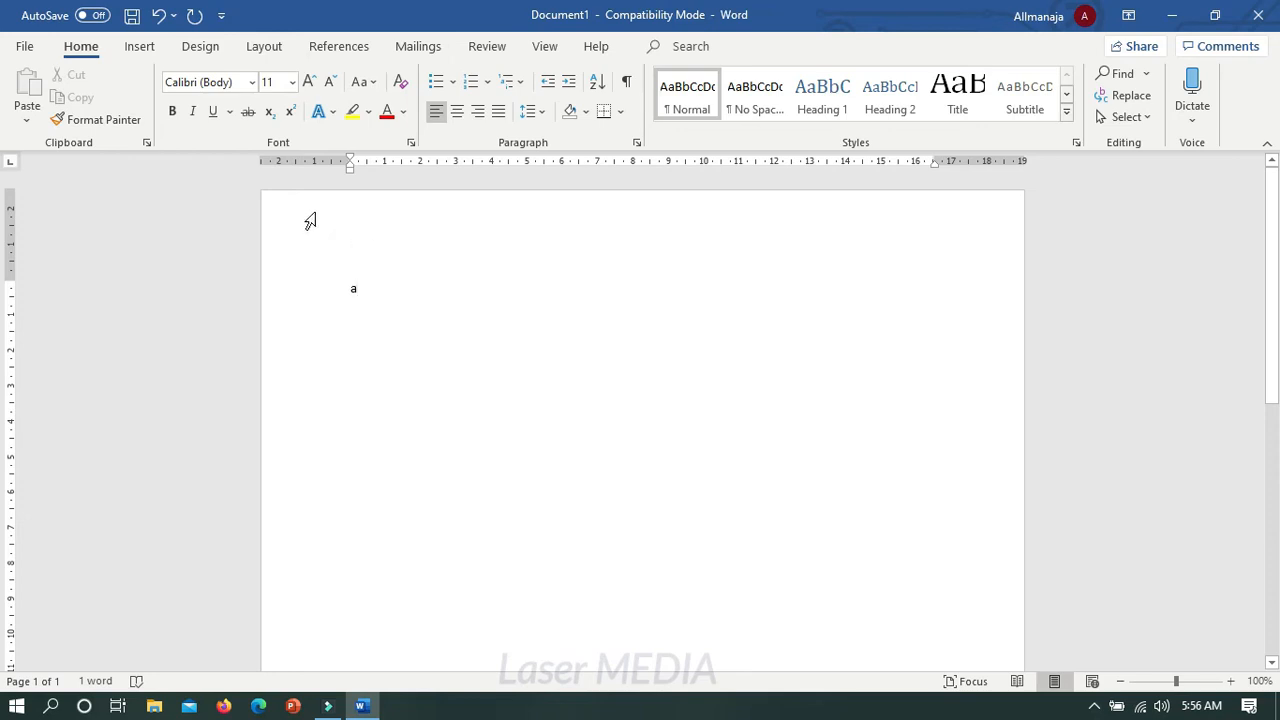
Open the page setup settings, browse the available paper sizes, and set the paper size to A4.
left_click(265, 52)
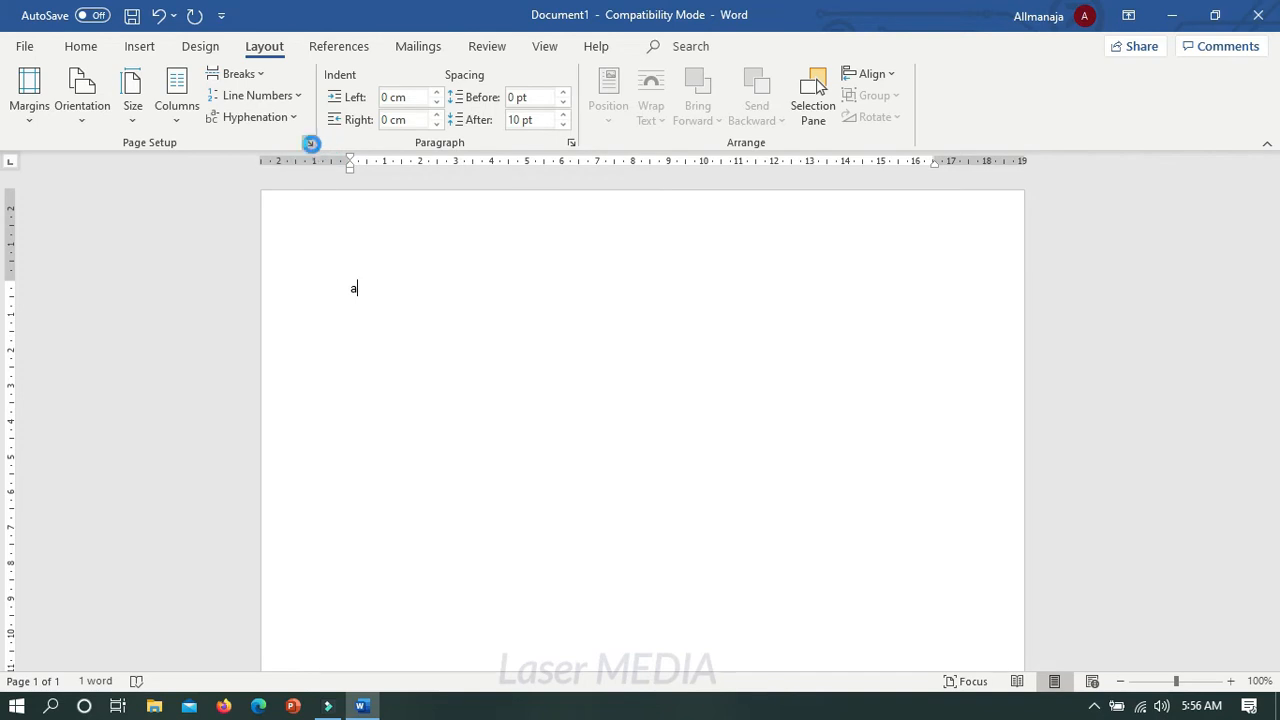
left_click_drag(594, 100, 626, 130)
left_click(454, 152)
left_click(512, 158)
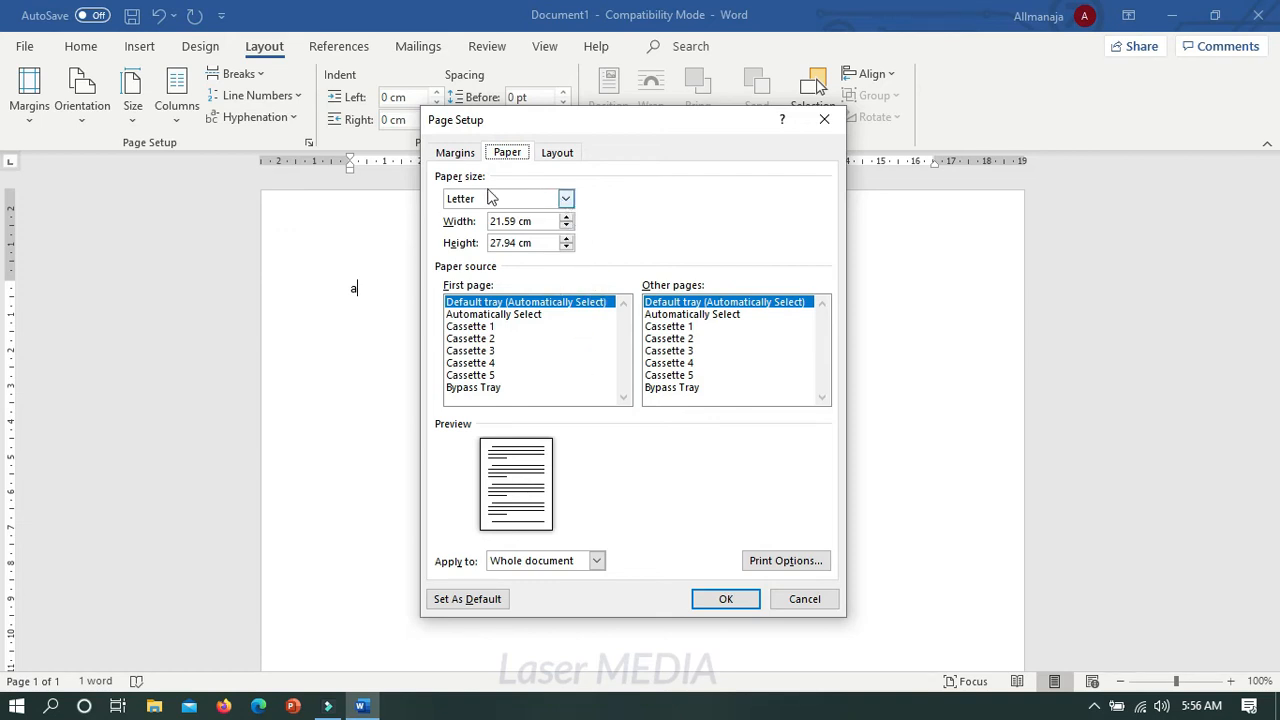
left_click(565, 198)
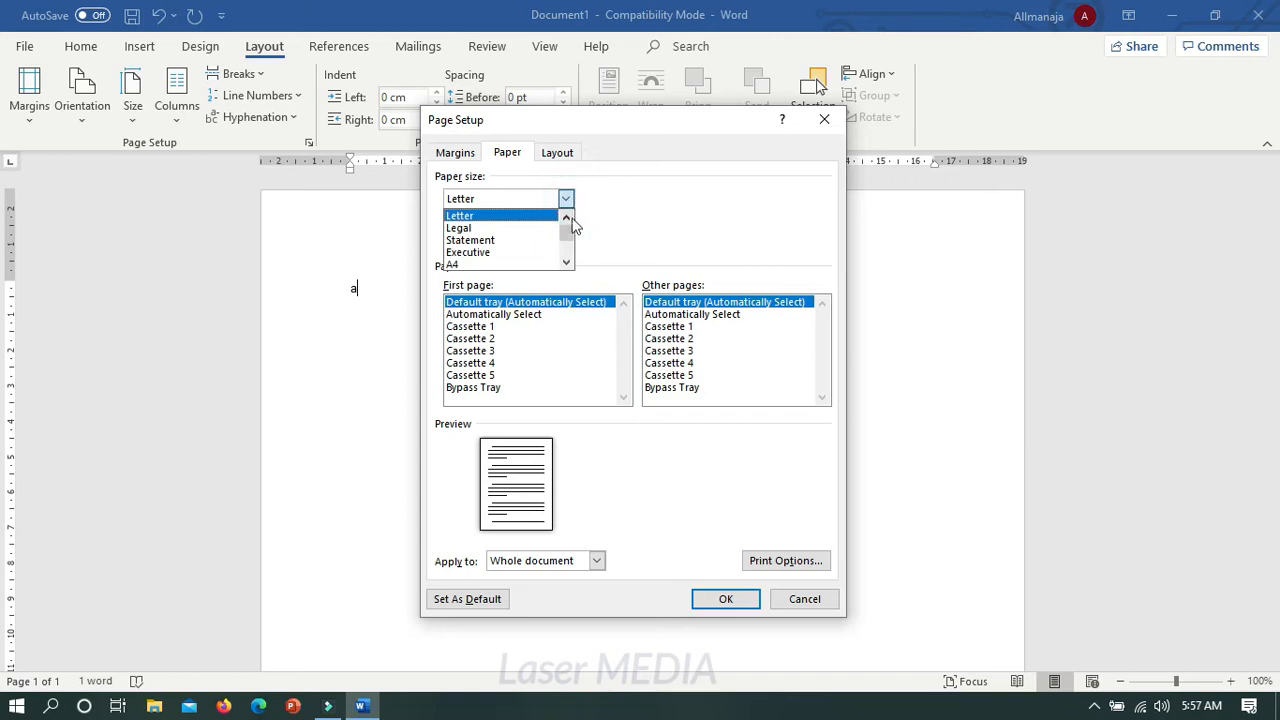
mouse_move(569, 229)
left_mouse_down()
mouse_move(570, 285)
mouse_move(570, 232)
left_mouse_up()
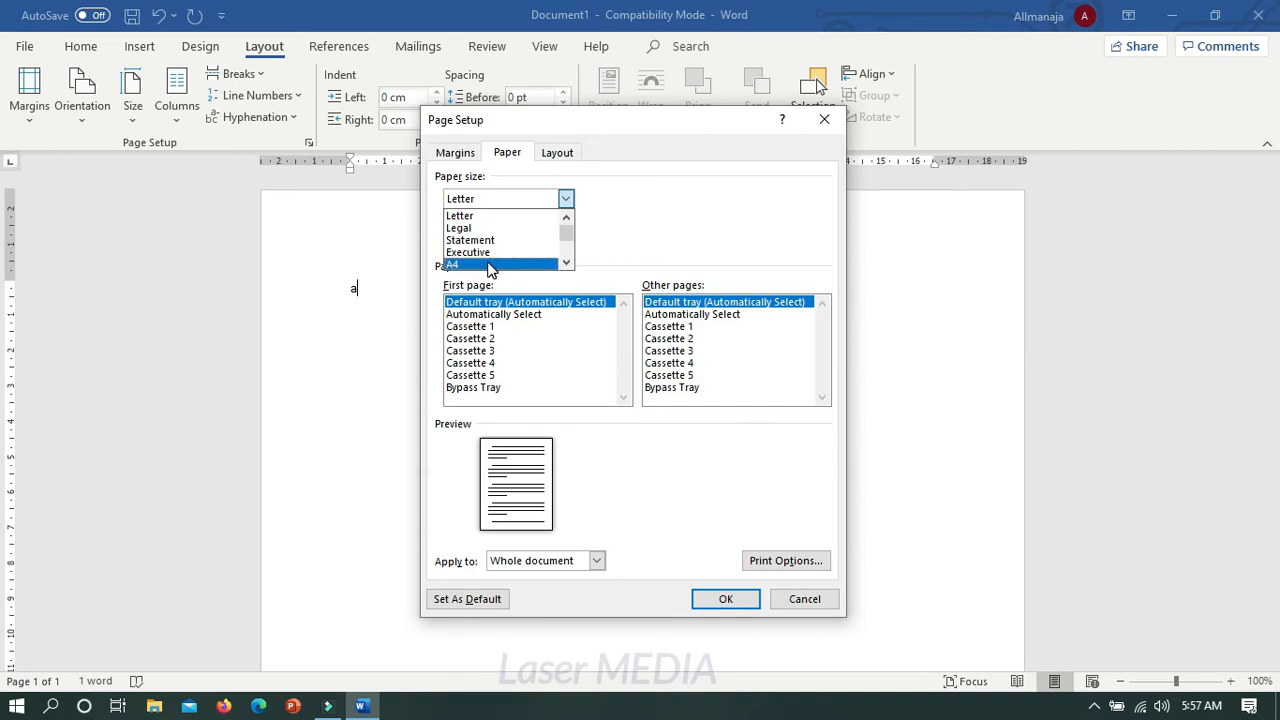
scroll(490, 268, "down", 2)
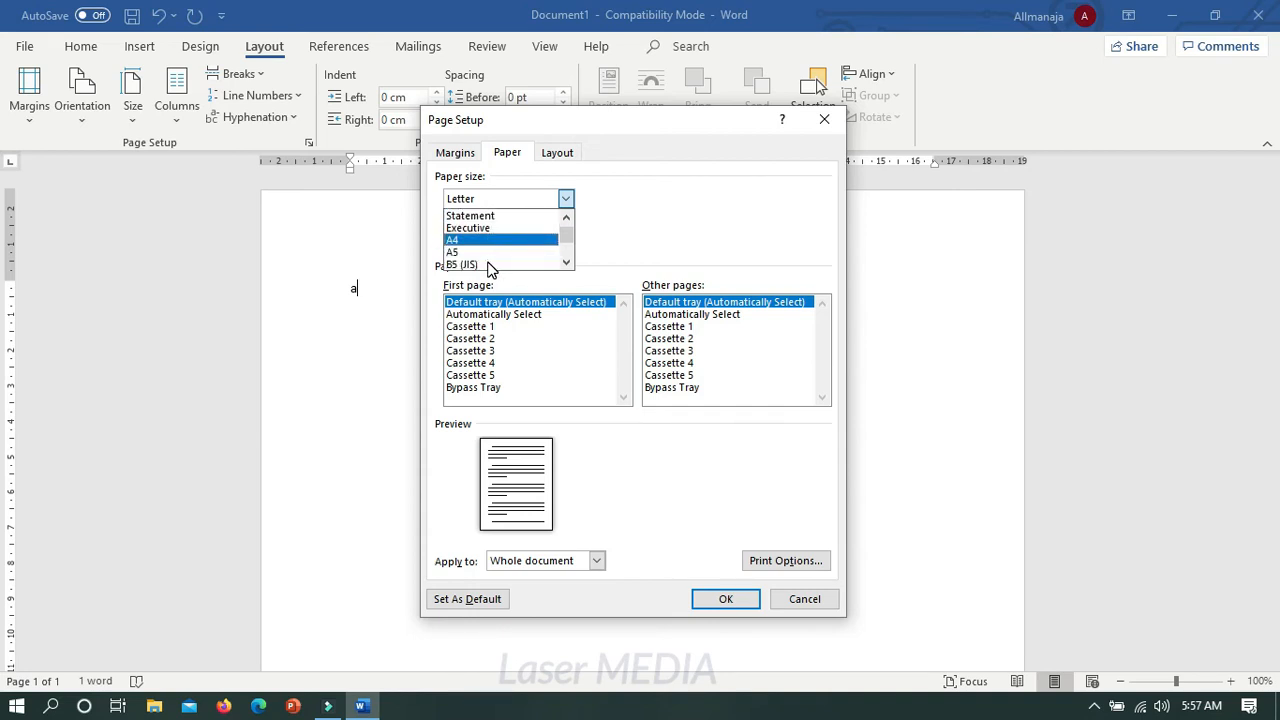
scroll(490, 268, "down", 2)
scroll(490, 260, "down", 3)
scroll(522, 245, "up", 7)
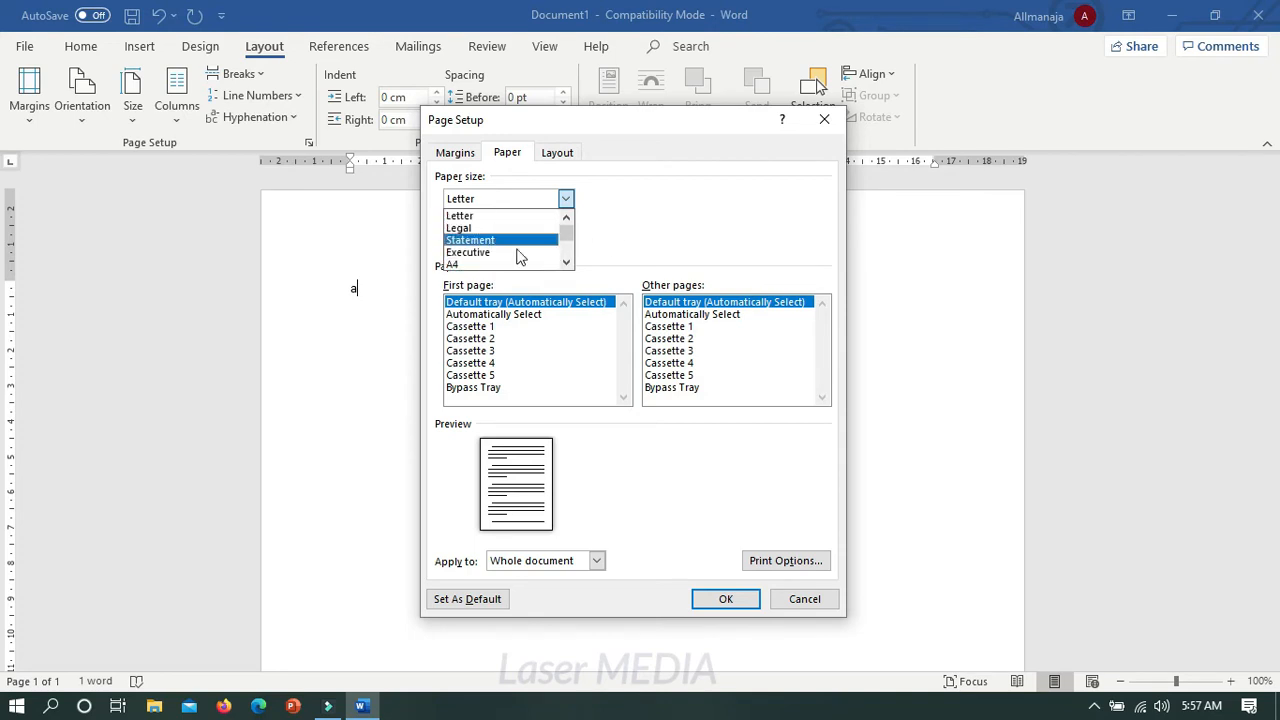
left_click(470, 266)
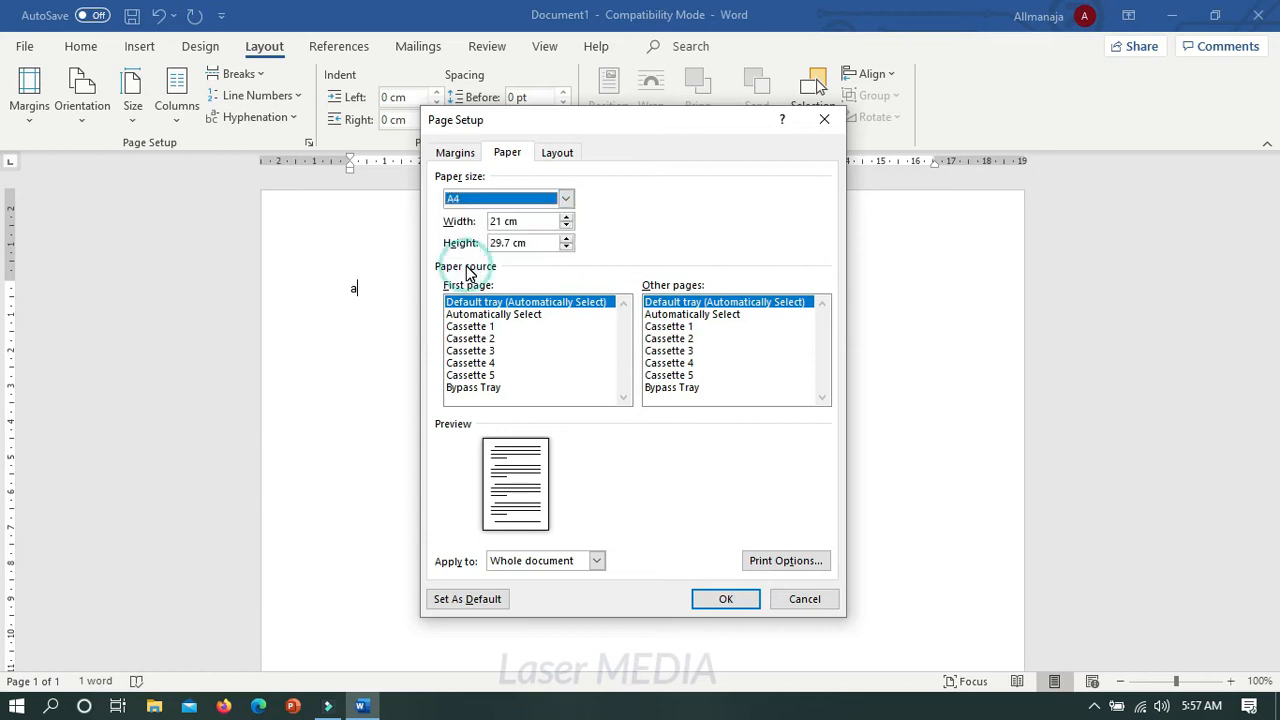
Set the top, left, bottom and right page margins to 3 cm each.
left_click(466, 154)
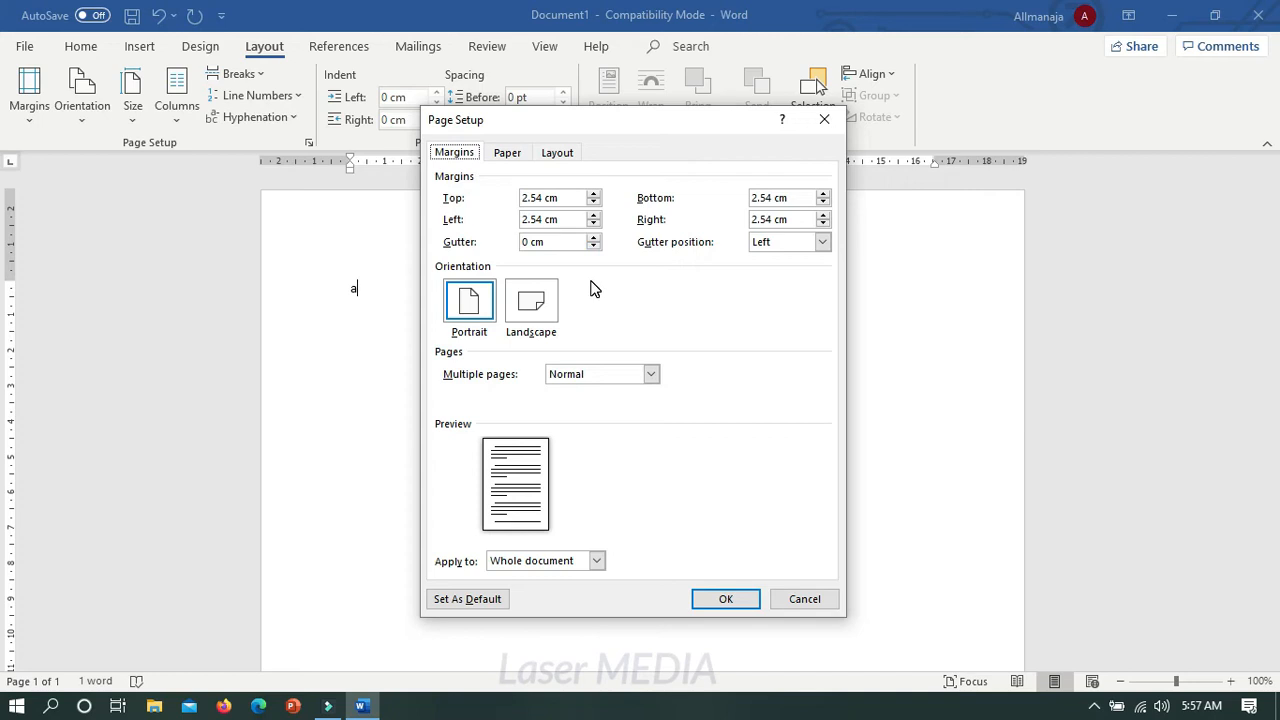
left_click(566, 198)
type("3")
left_click(577, 219)
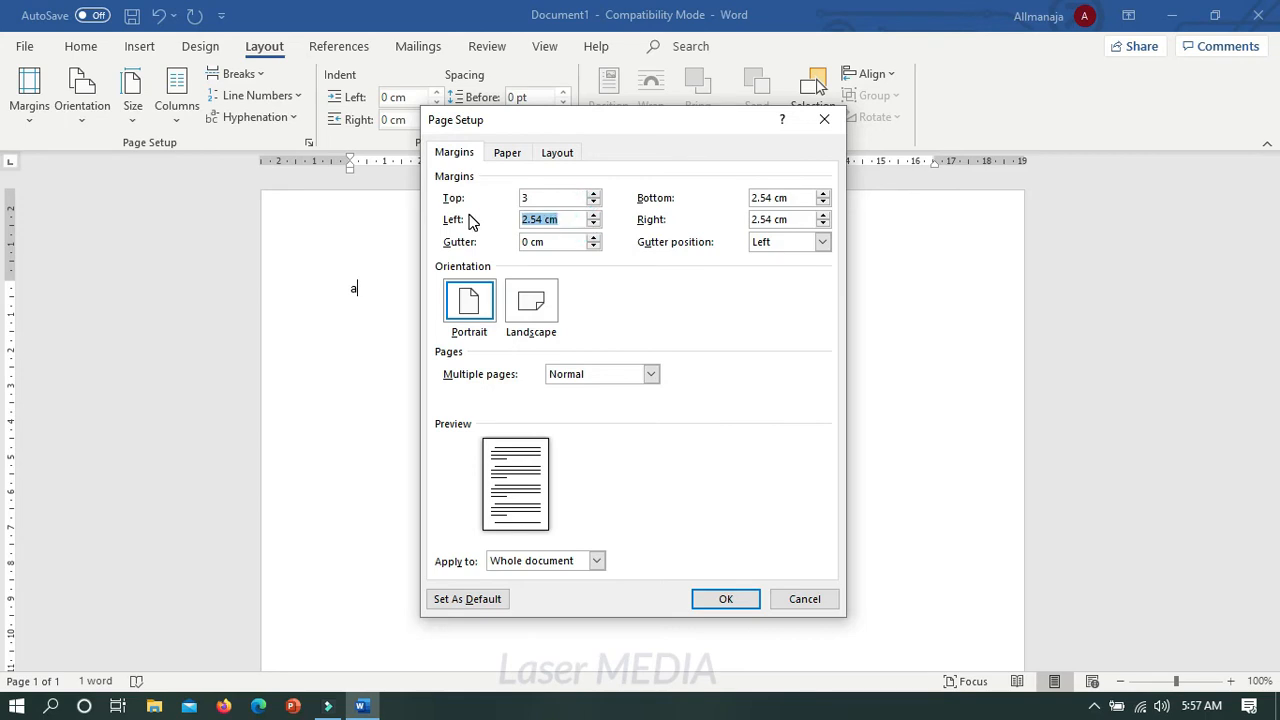
type("3")
left_click(760, 197)
type("3")
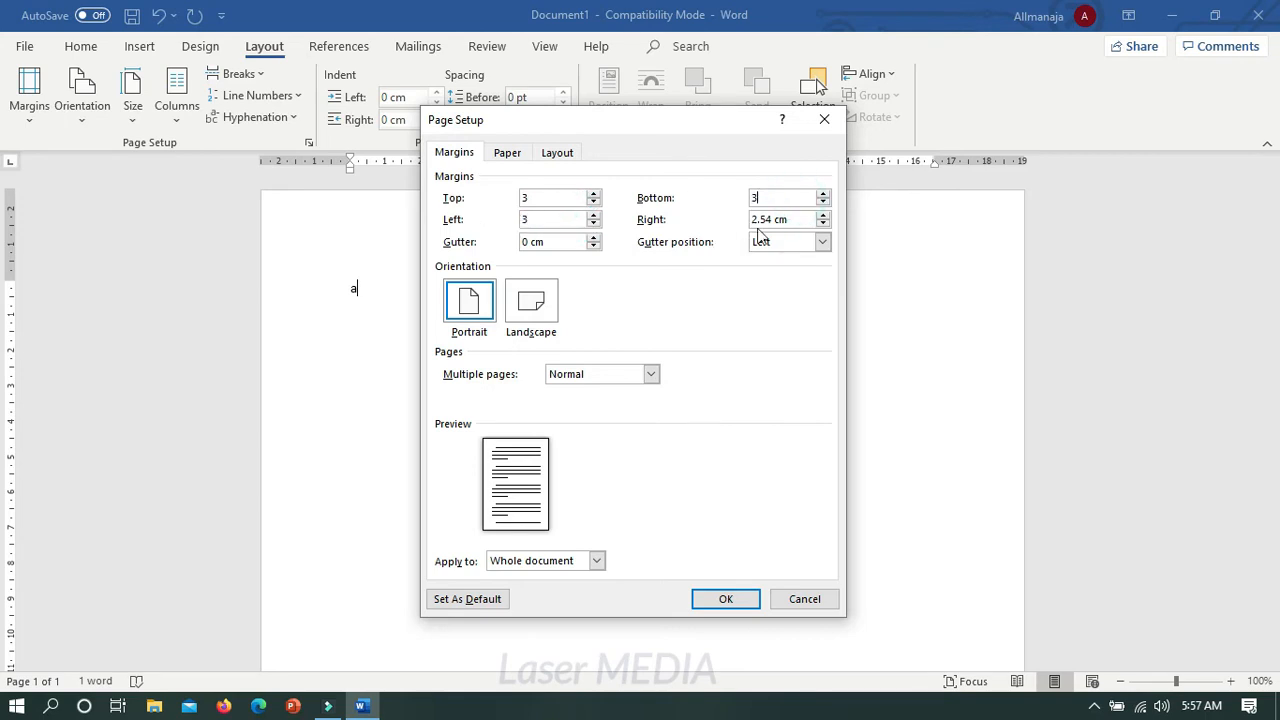
left_click(798, 219)
type("3")
Switch the orientation to landscape and back to portrait, apply the page setup, and check the resulting page.
left_click(536, 313)
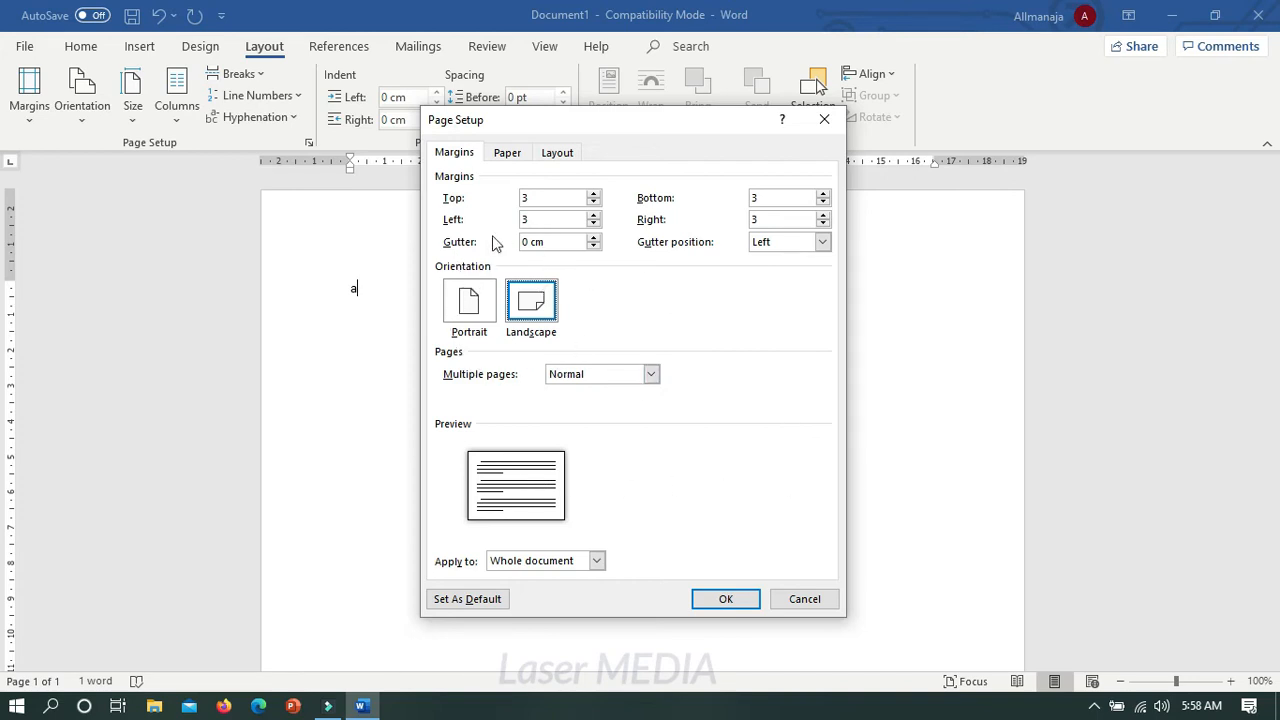
left_click(470, 312)
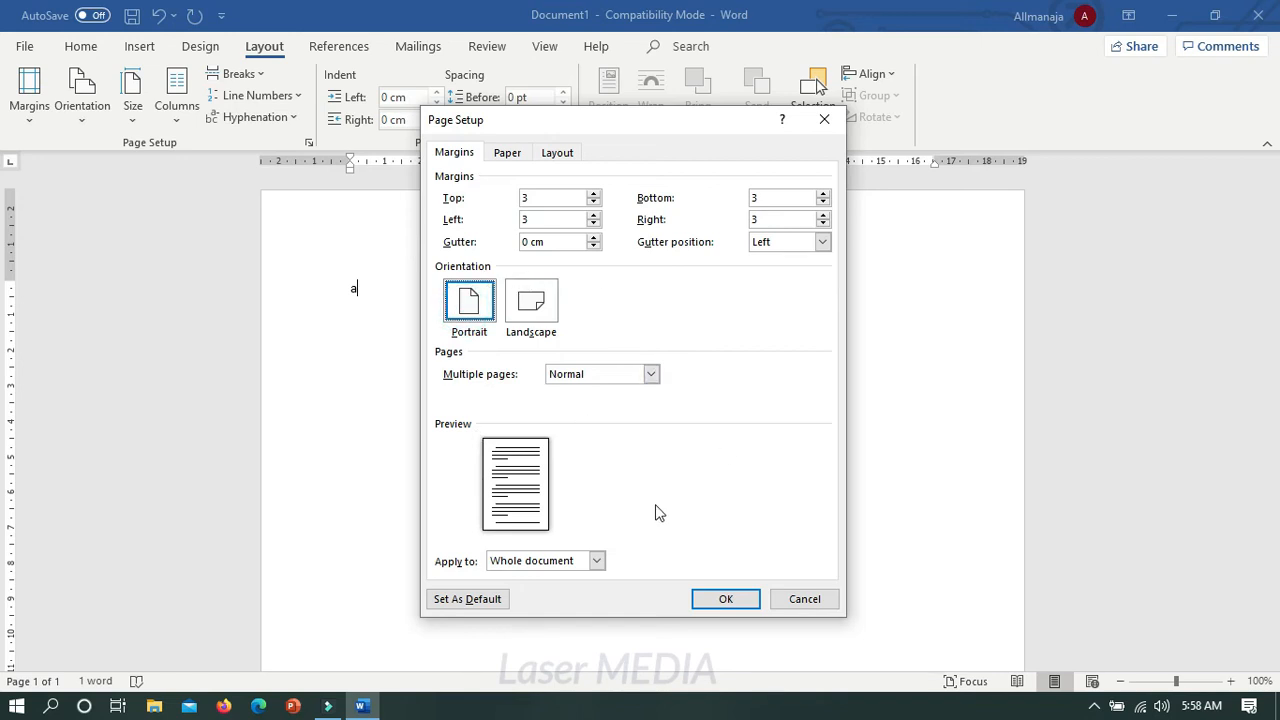
left_click(745, 603)
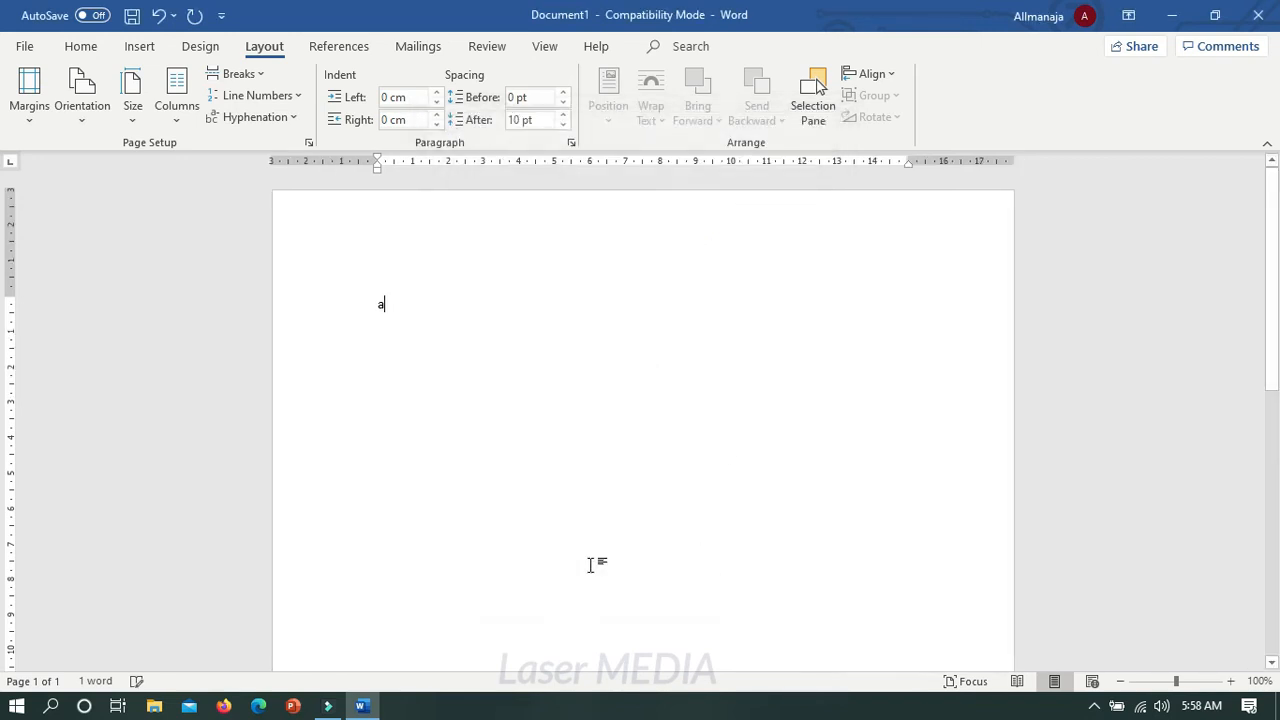
scroll(626, 463, "down", 10)
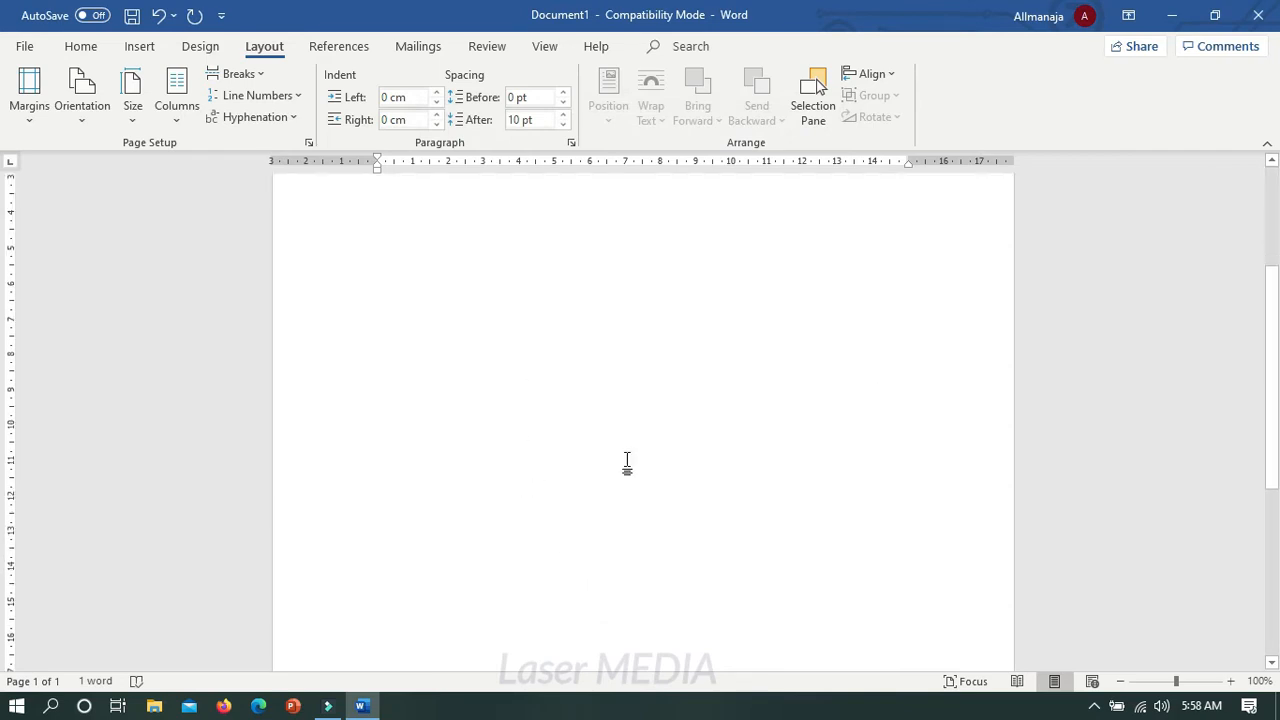
scroll(626, 463, "up", 10)
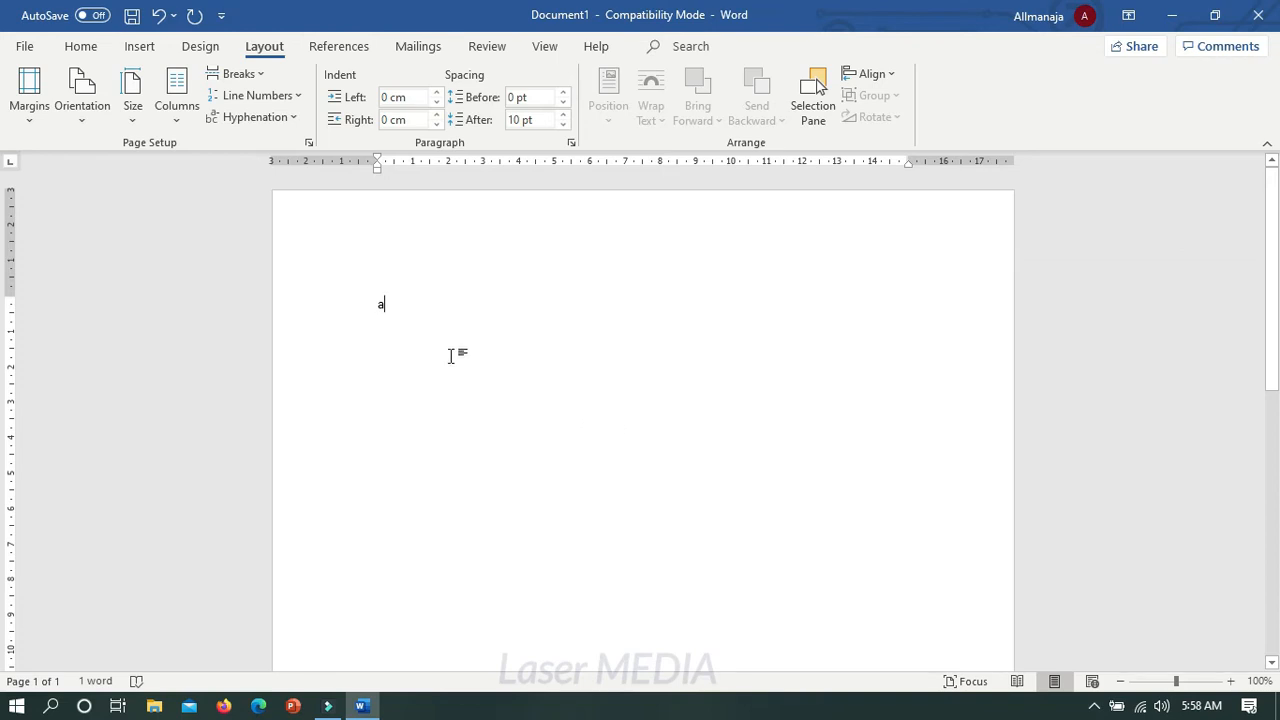
Replace the letter "a" on the first line with the text "PELAJARAN INFORMATIKA KELAS X".
left_click_drag(446, 330, 301, 303)
left_click(82, 50)
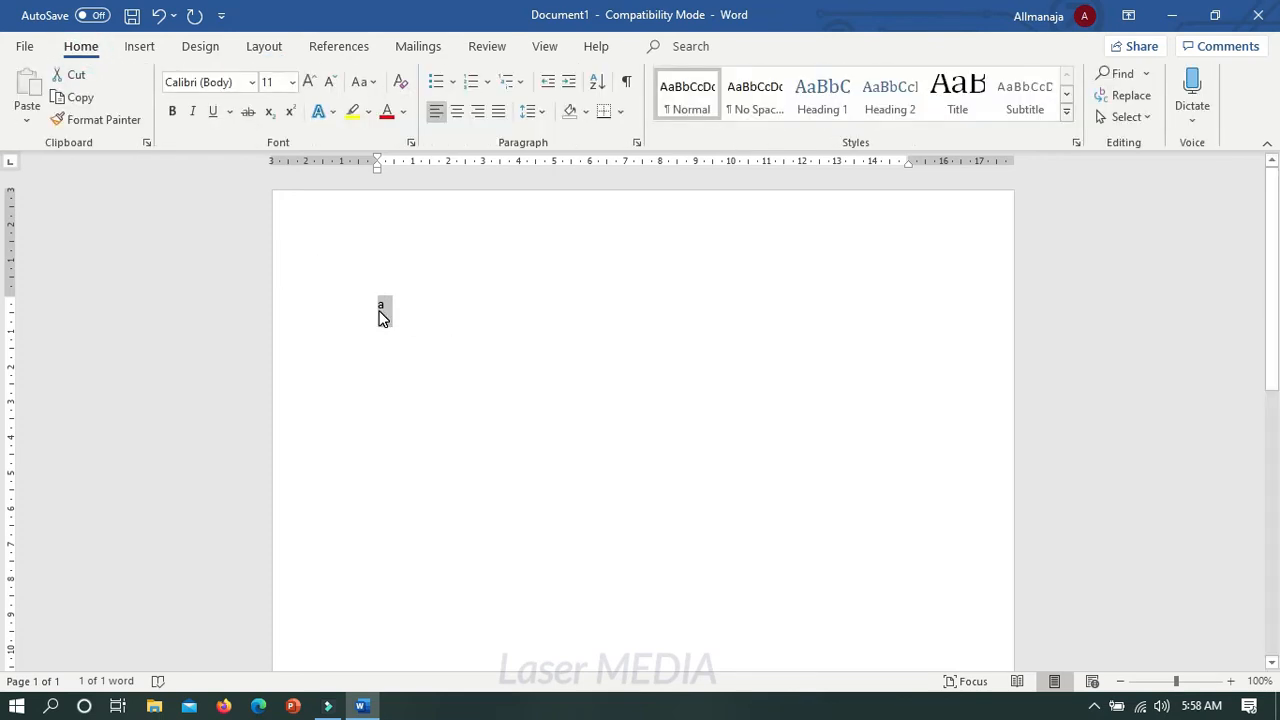
left_click(406, 305)
double_click(375, 312)
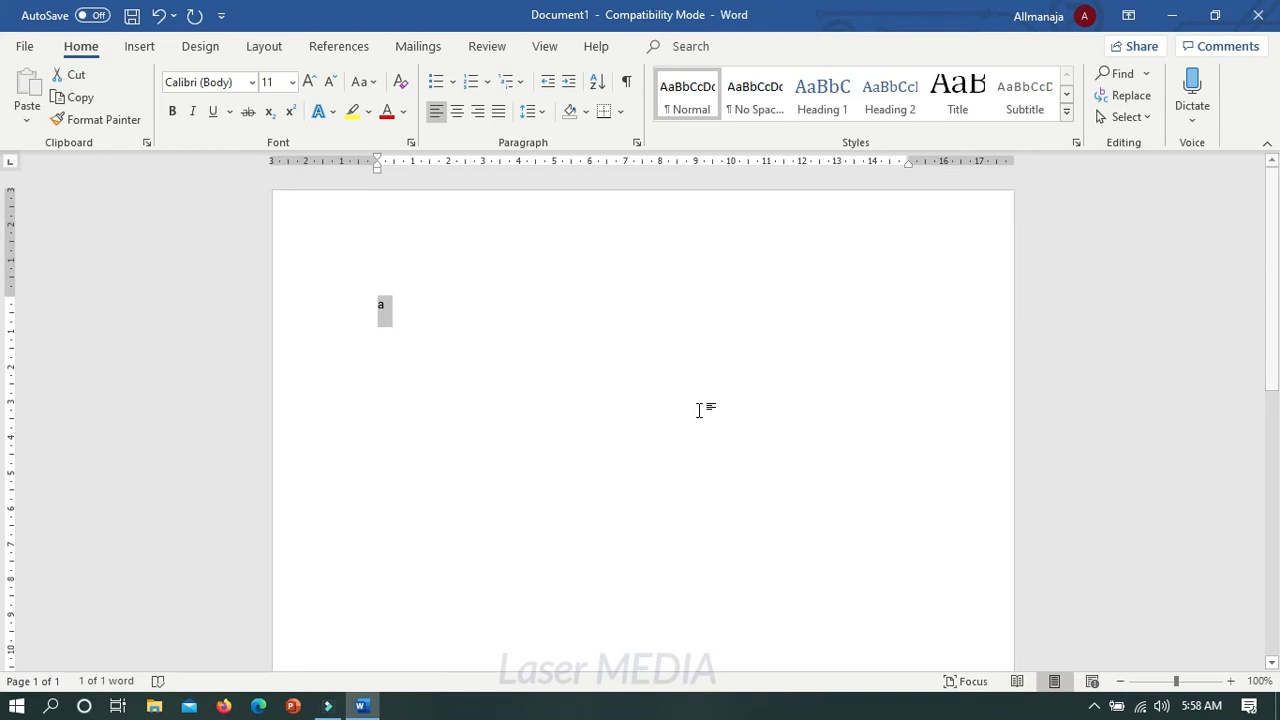
type("PELAJARAN")
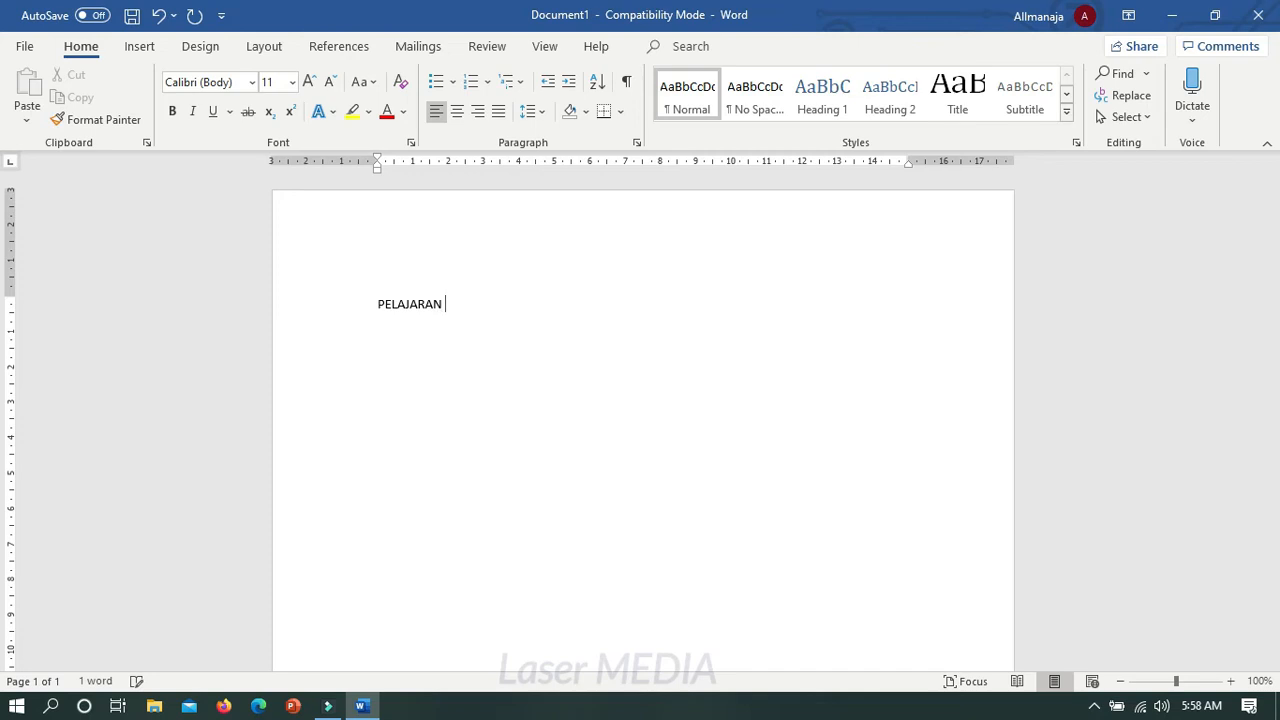
type(" INFORMATIKA KELAS X")
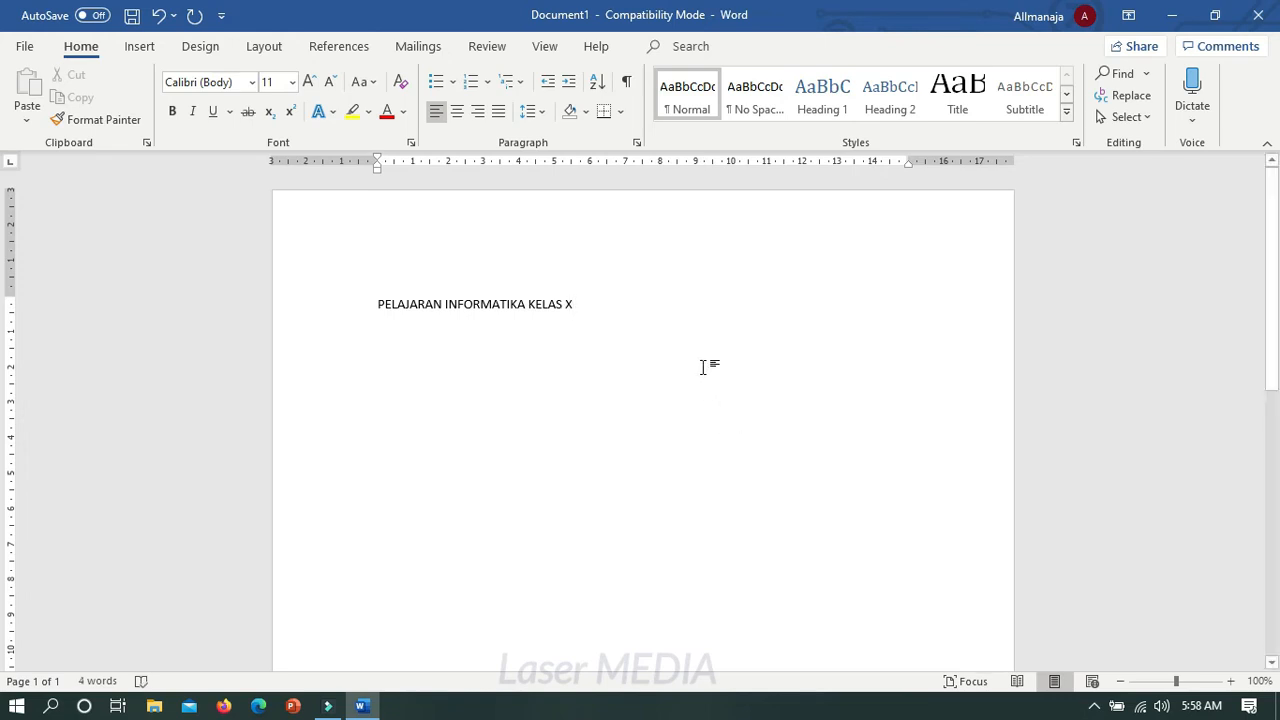
Practise selecting and deselecting the whole text line, working both from its beginning and from its end.
triple_click(600, 306)
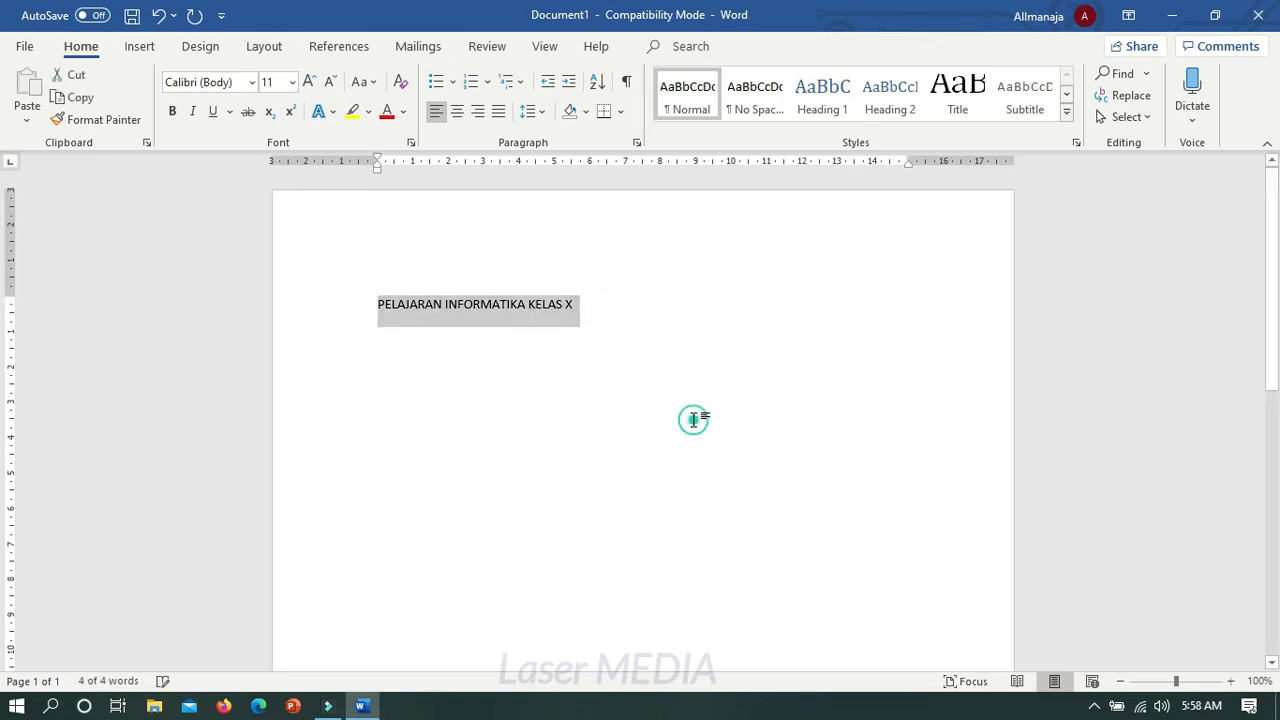
left_click(691, 420)
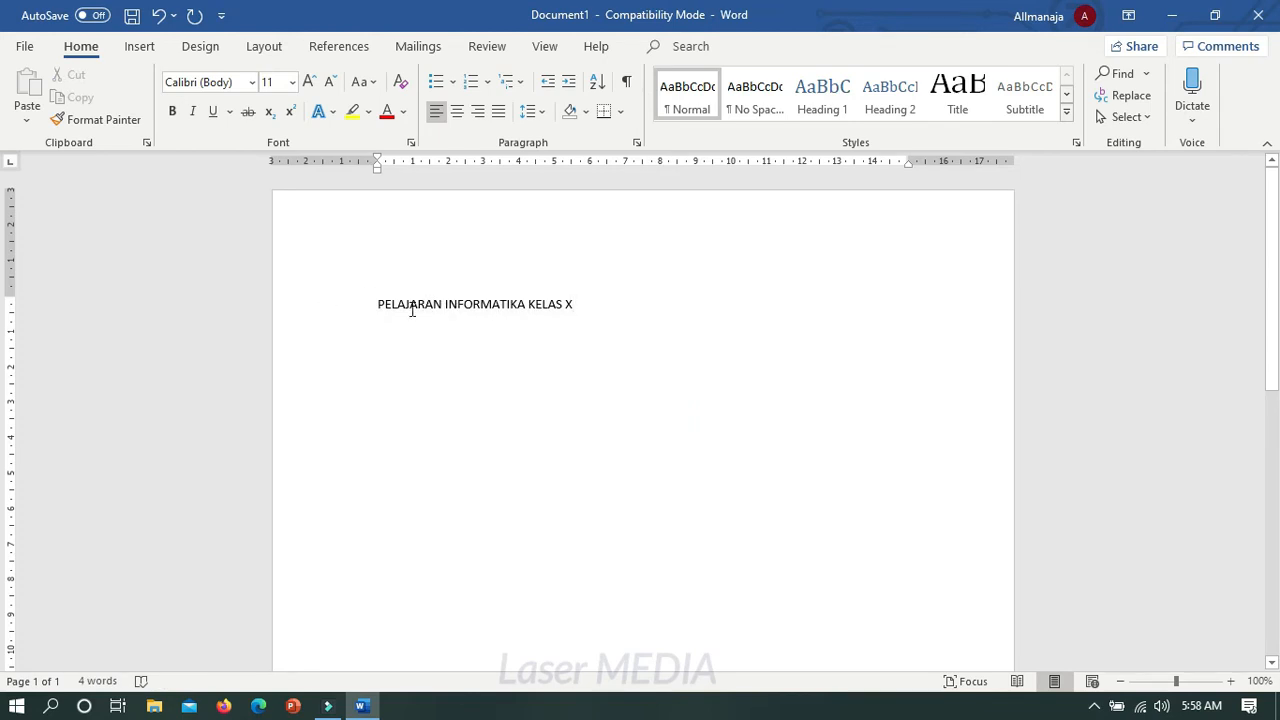
left_click_drag(374, 303, 649, 309)
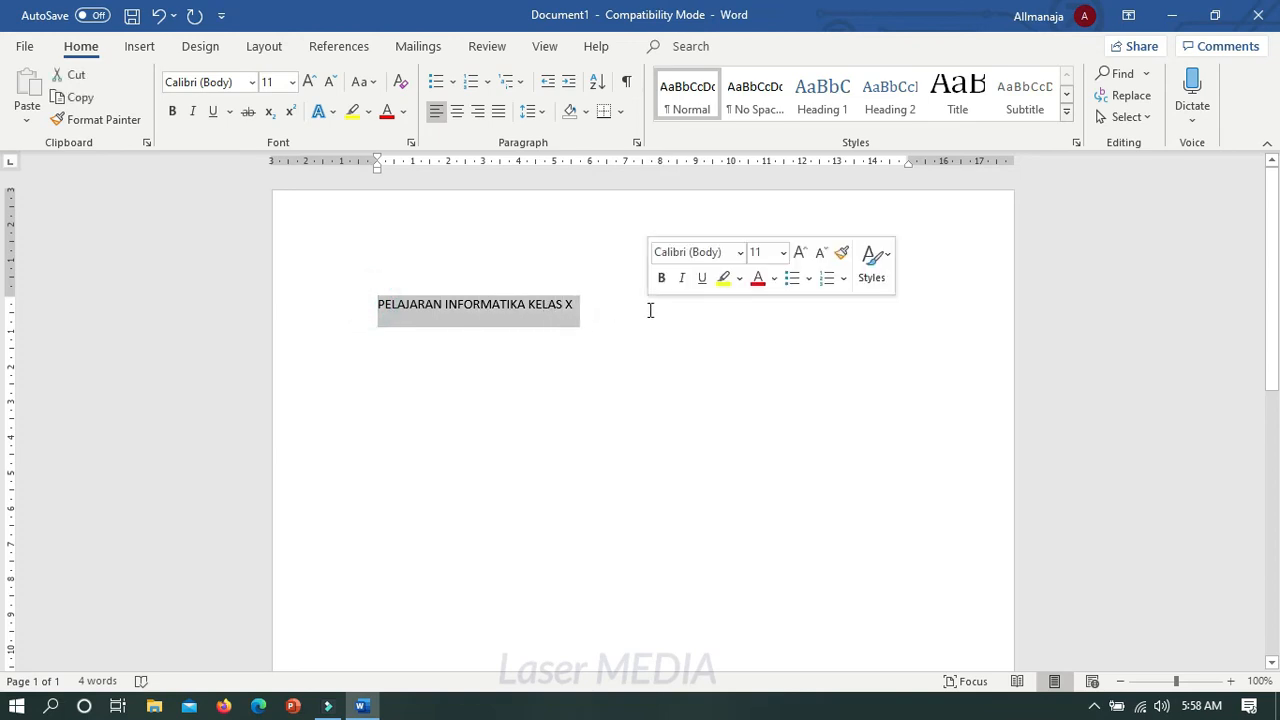
left_click(632, 321)
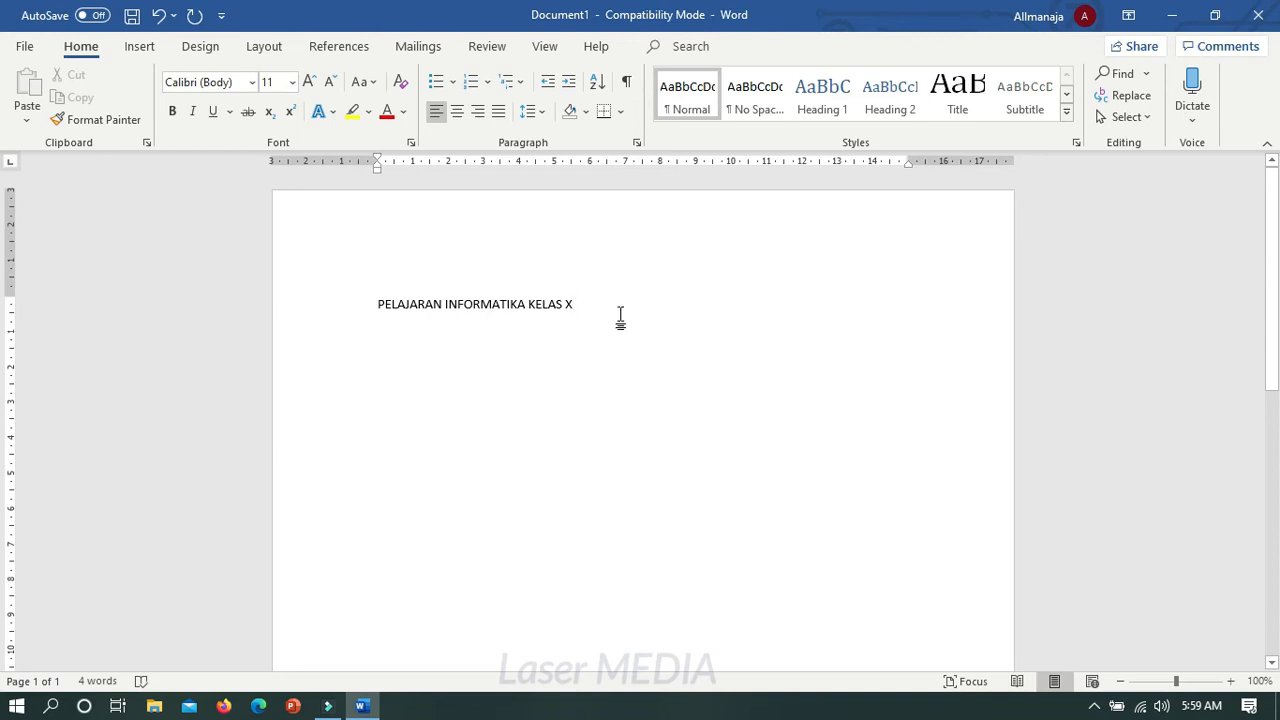
left_click_drag(578, 305, 343, 320)
left_click(548, 350)
left_click(590, 305)
left_click_drag(616, 306, 372, 316)
left_click(527, 366)
left_click(376, 305)
left_click(376, 302)
Magnify the page view to 220% so the text line is shown large.
left_click(1231, 681)
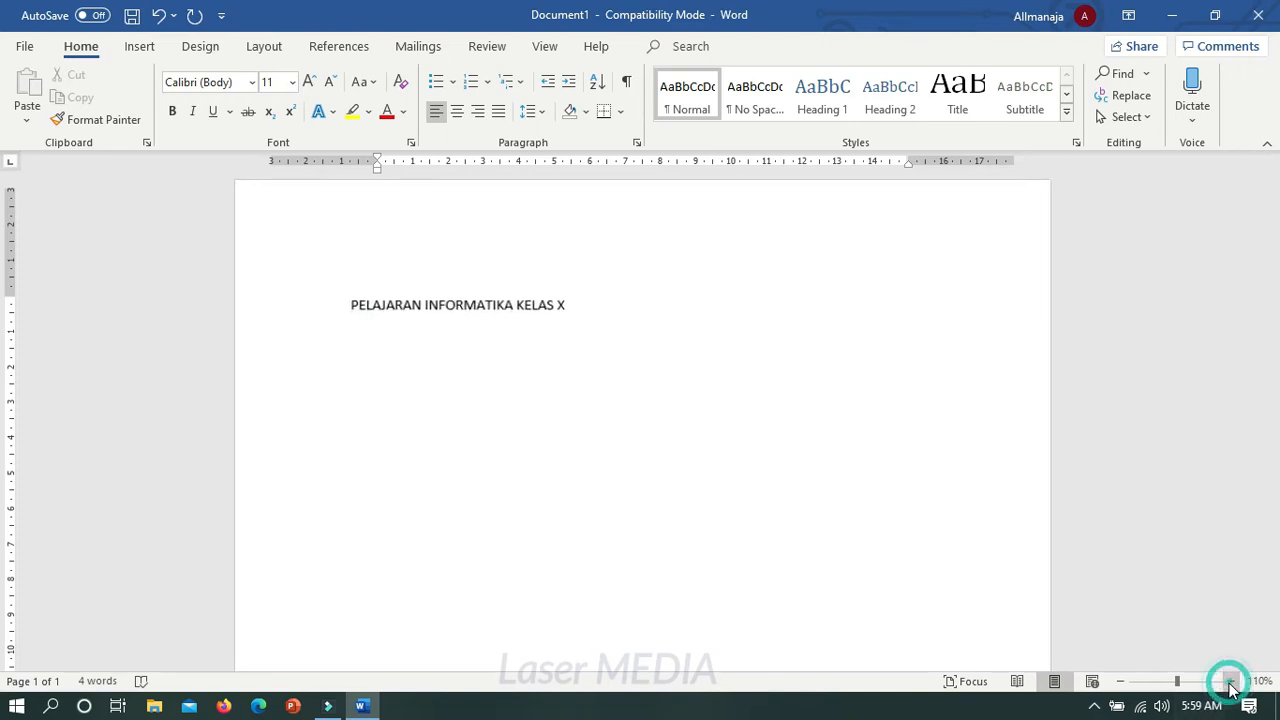
left_click(1231, 681)
left_click(1231, 681)
left_click(1231, 681)
left_click(1231, 681)
left_click(1231, 681)
left_click(1231, 681)
left_click(1231, 681)
left_click(1231, 681)
left_click(1231, 681)
left_click(1231, 681)
left_click(1231, 681)
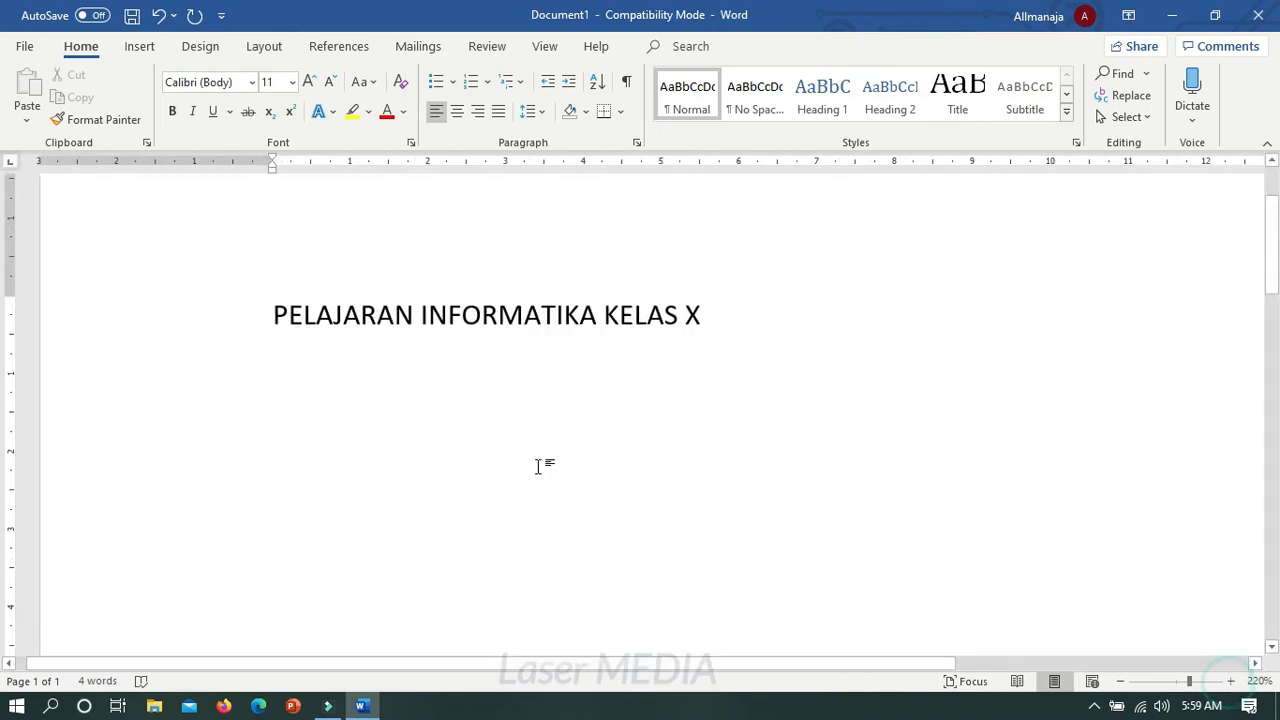
Place the cursor at either end of the magnified line, select the line from start to end, and deselect it.
left_click(268, 314)
left_click(724, 312)
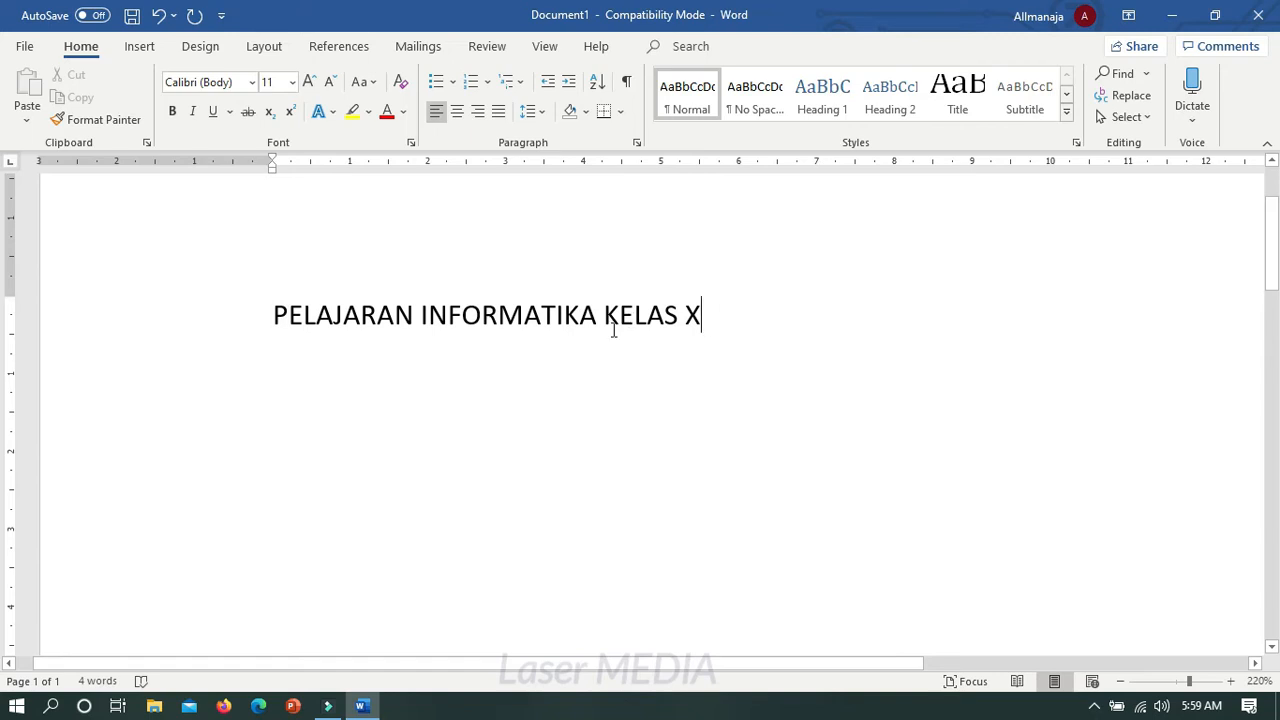
left_click(271, 316)
left_click(271, 311)
left_click_drag(271, 311, 720, 318)
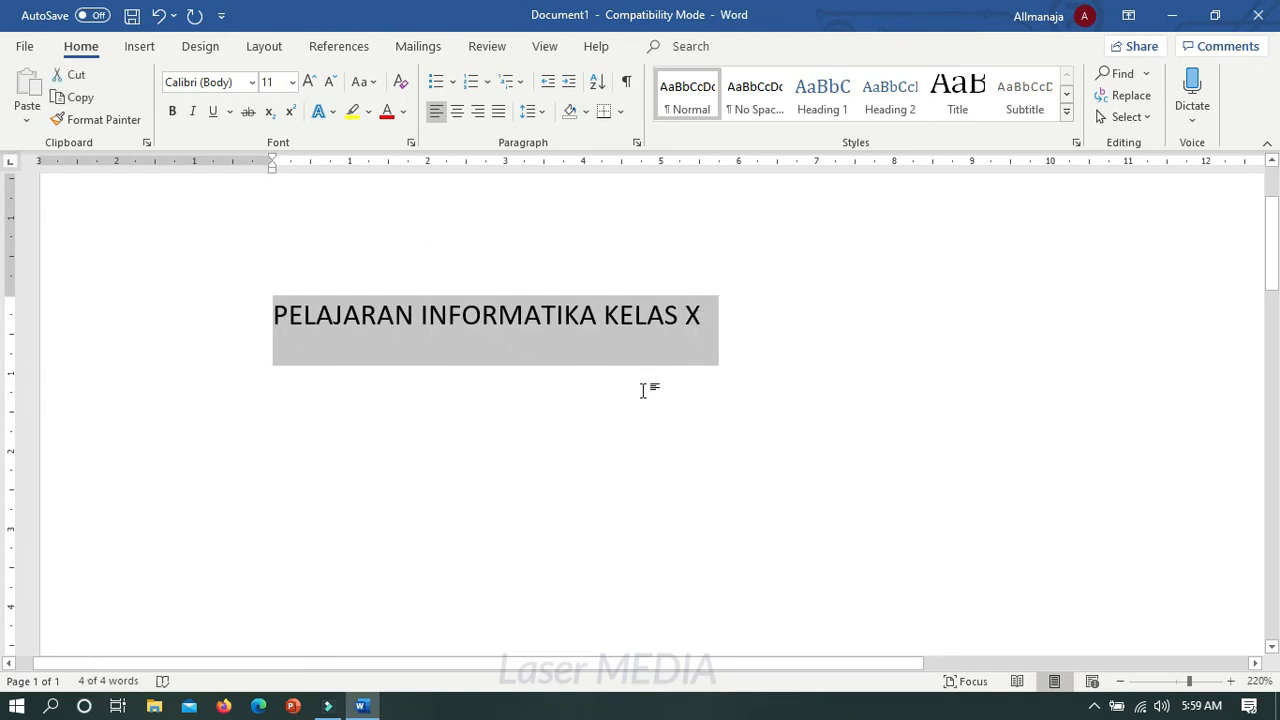
left_click(431, 382)
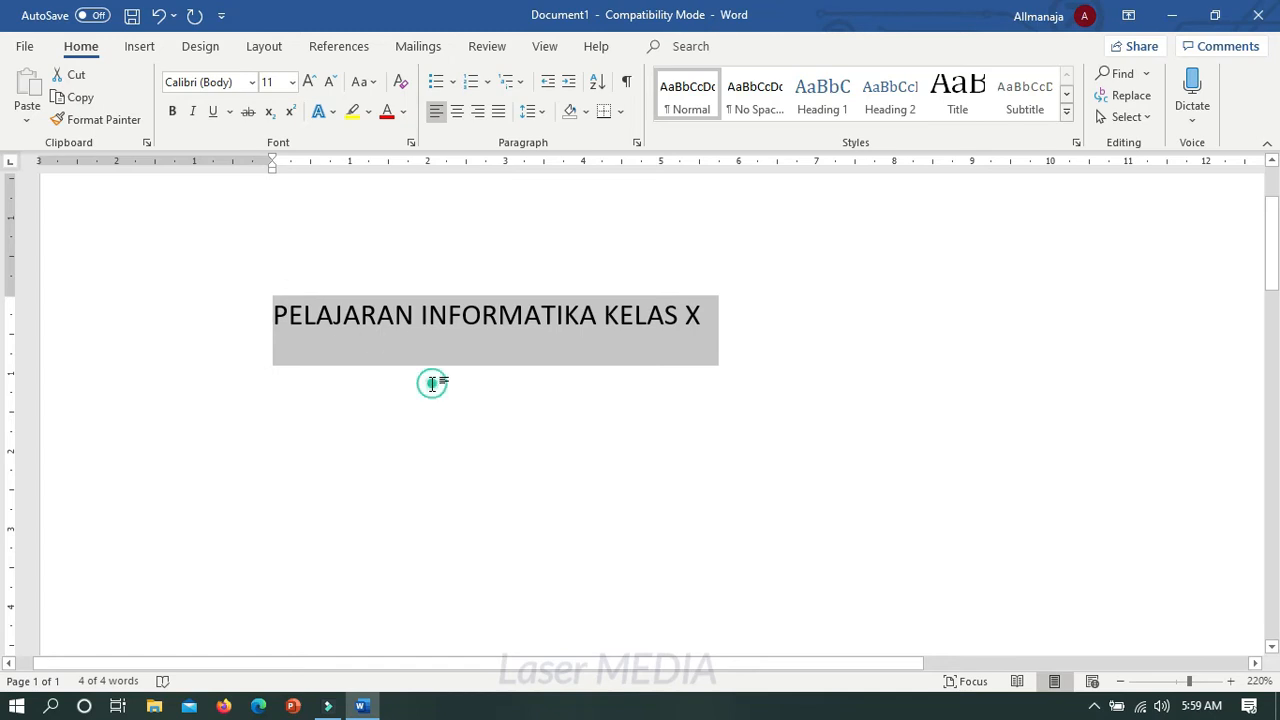
Select the line from its end to its start, toggle bold on and off, and leave the text bold and italic.
left_click(722, 314)
left_click_drag(722, 314, 331, 318)
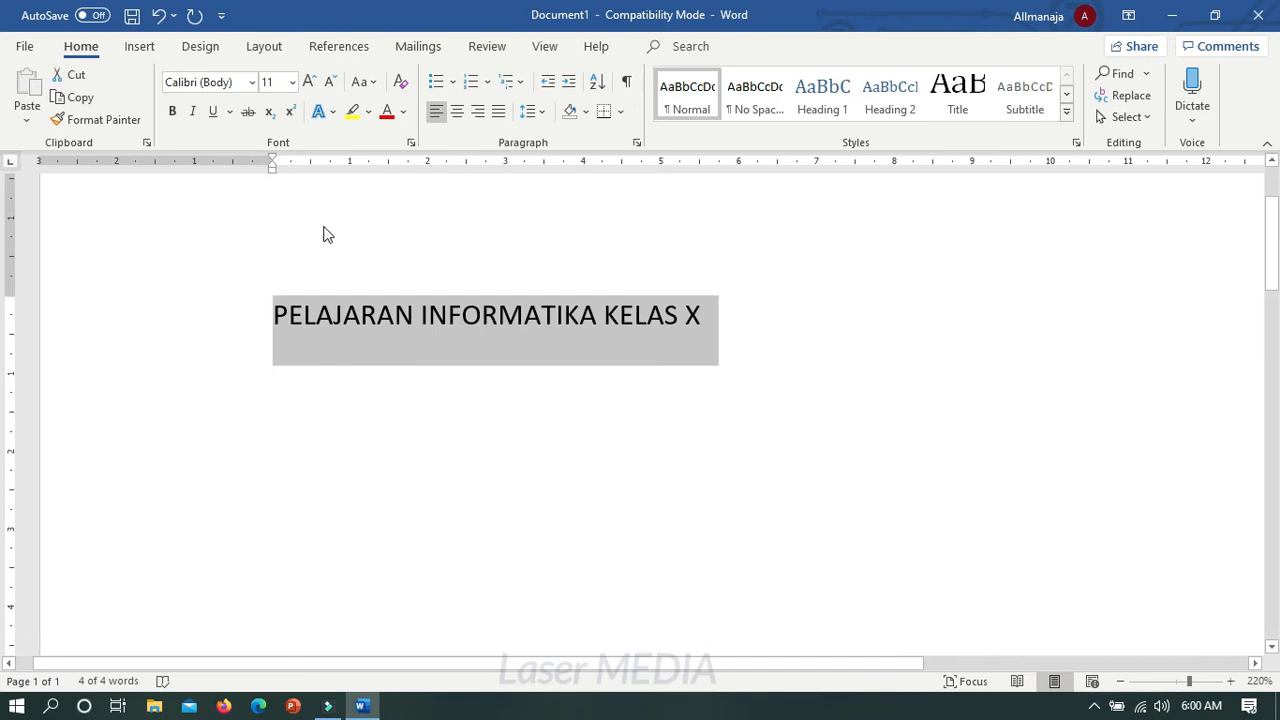
left_click(173, 119)
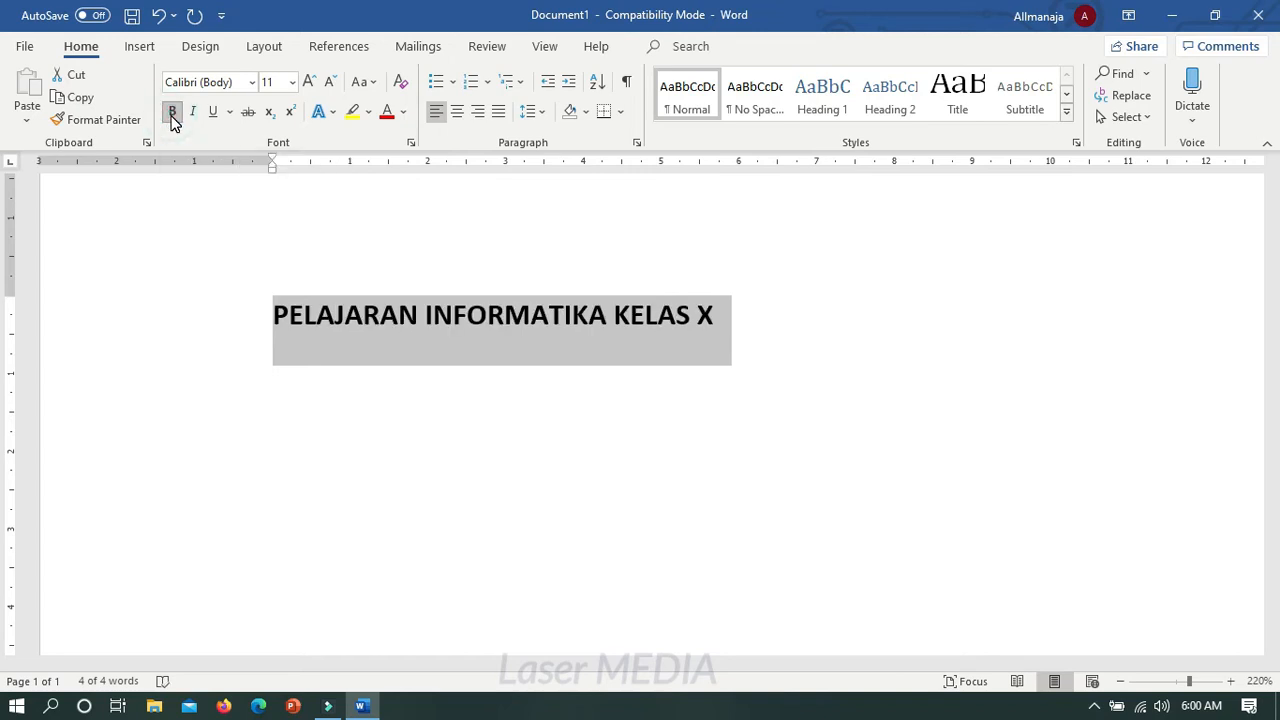
left_click(173, 119)
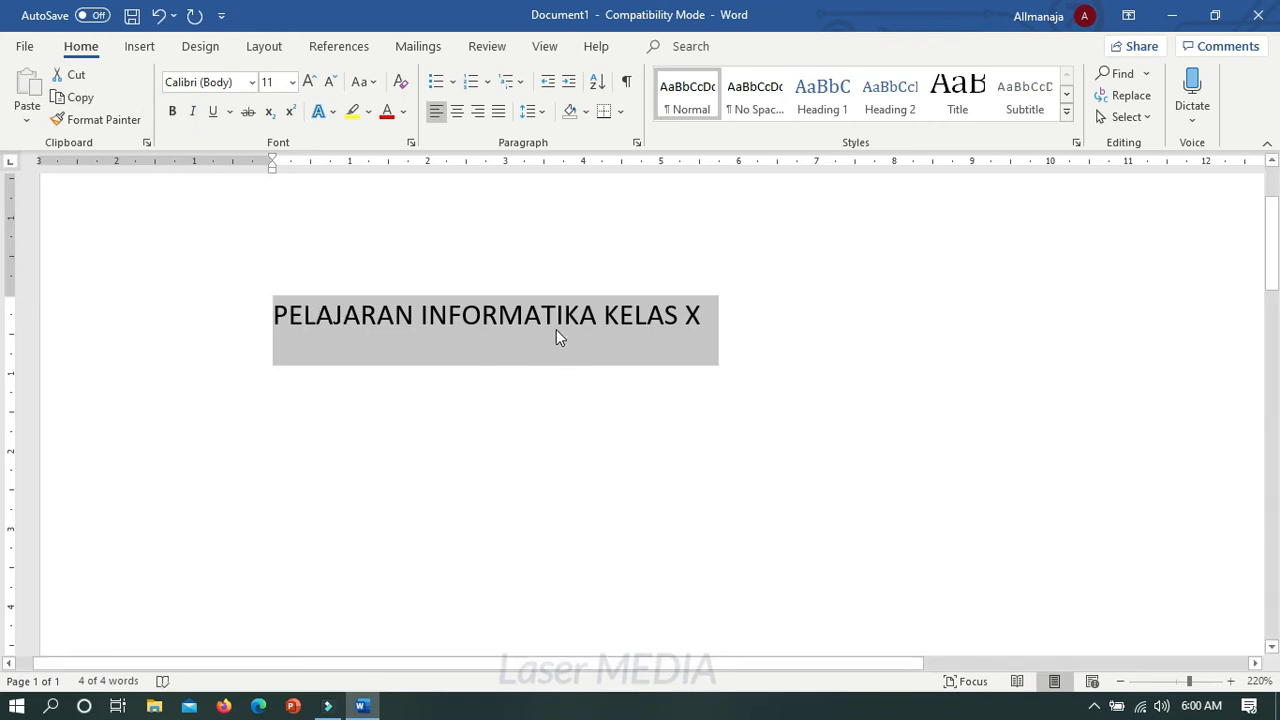
left_click(173, 113)
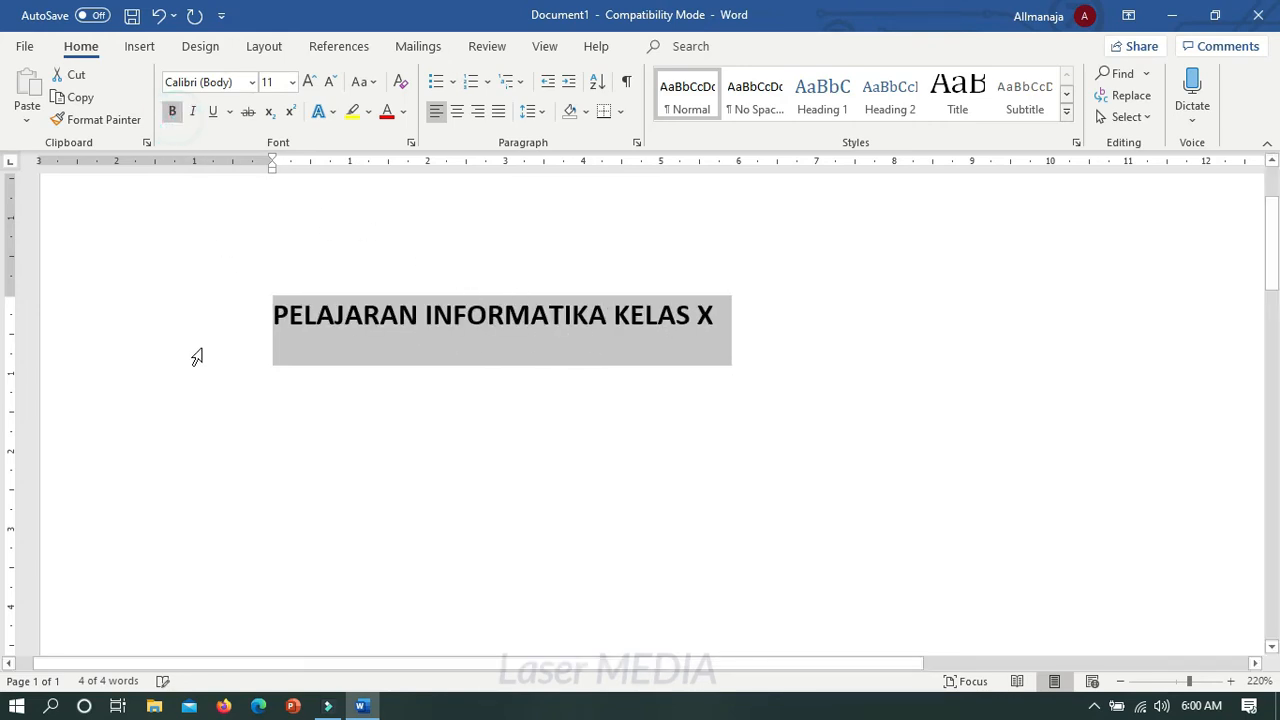
left_click(173, 114)
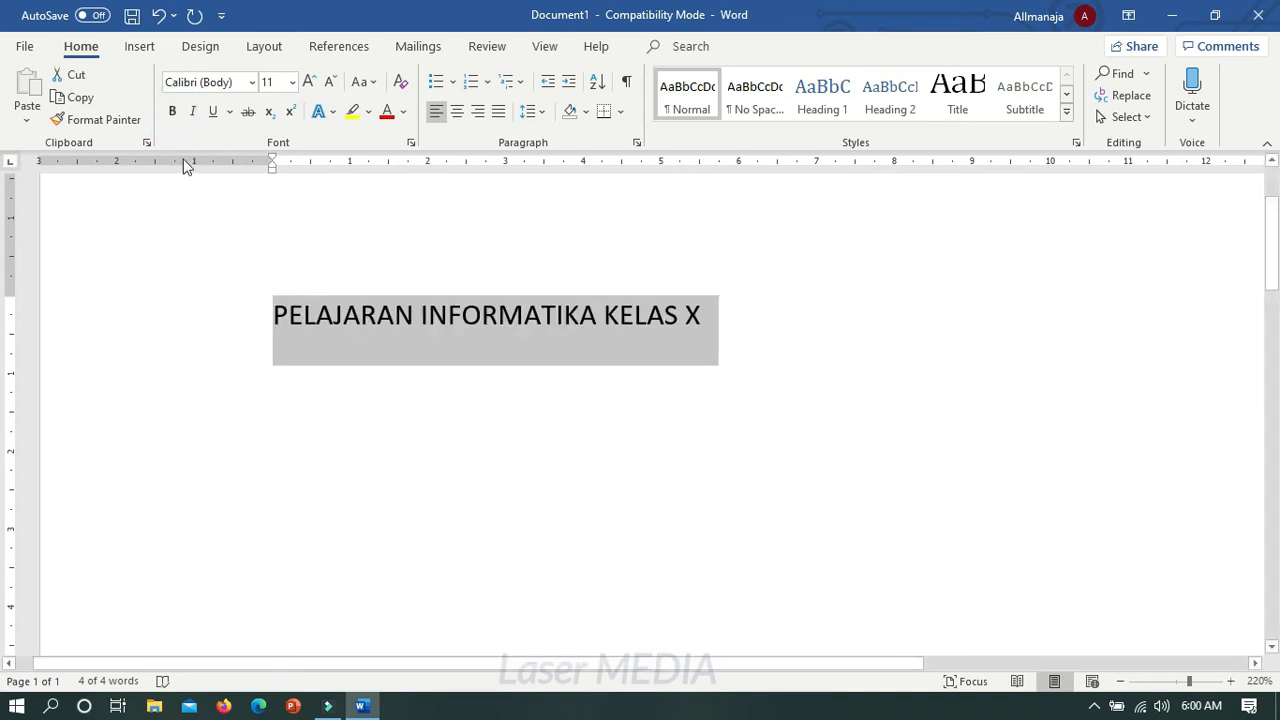
left_click(172, 113)
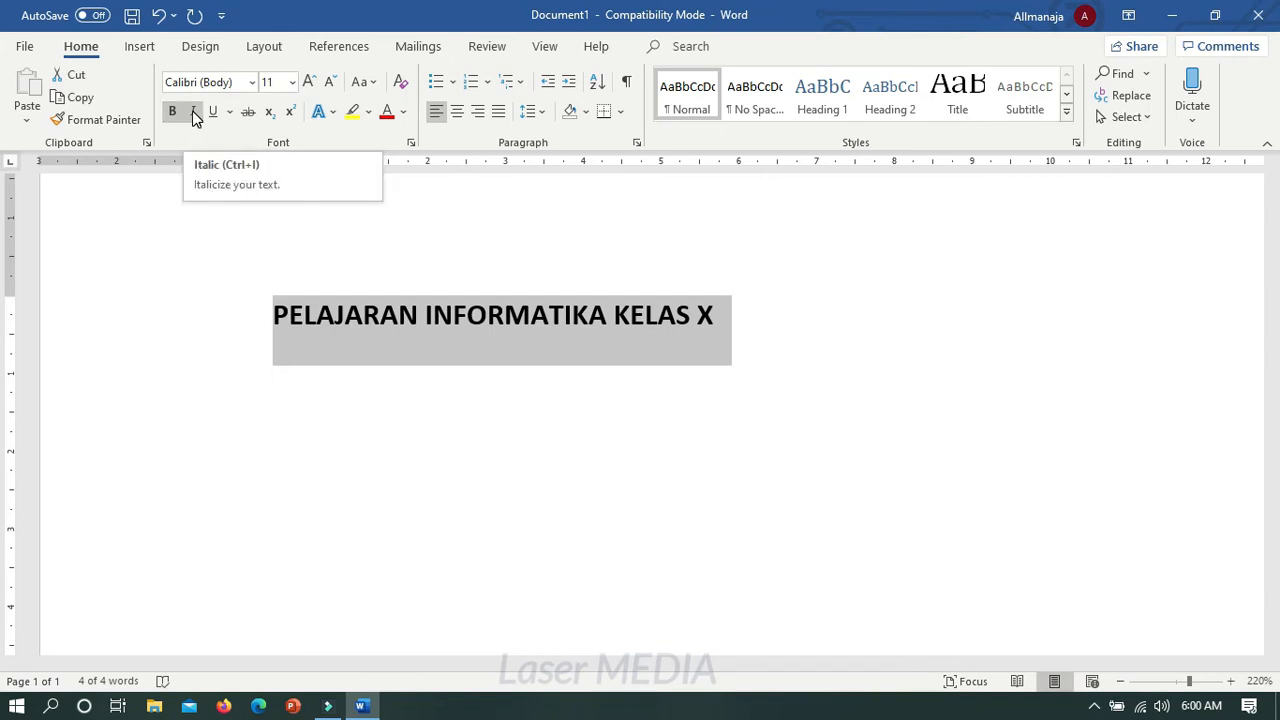
left_click(194, 112)
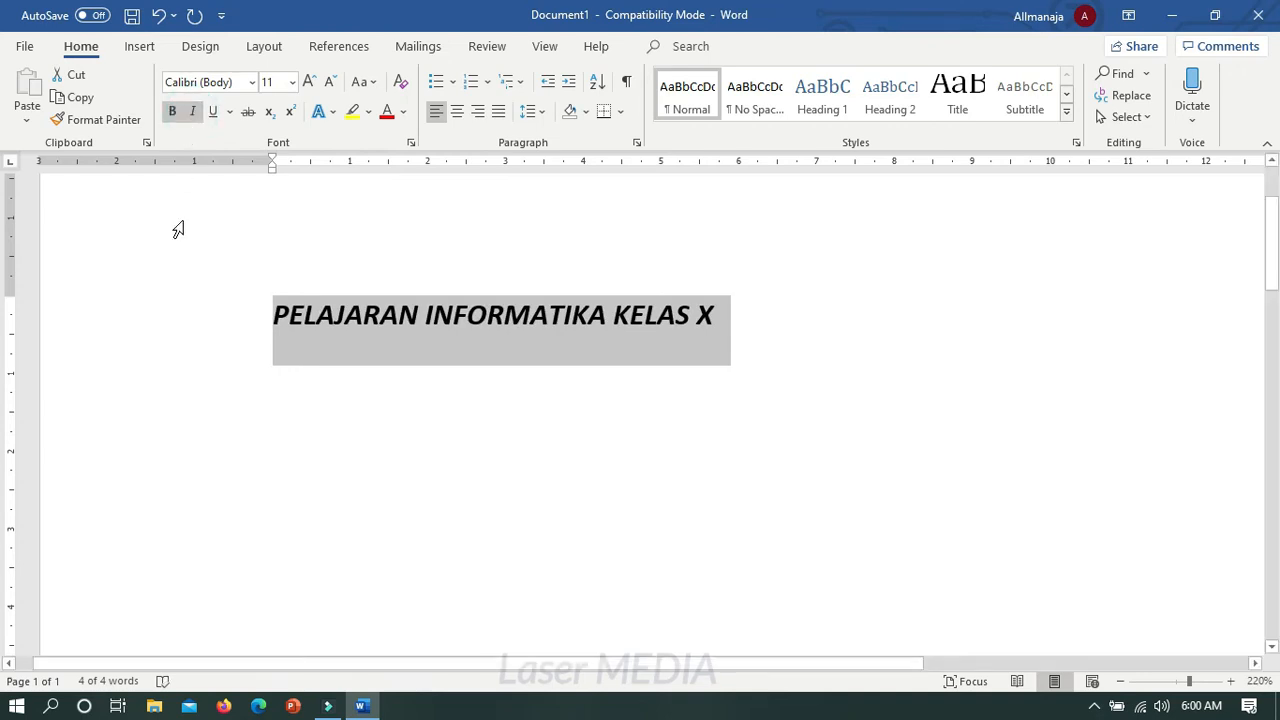
Toggle italic off and on for the selected text line, and leave it underlined as well.
left_click(194, 114)
left_click(194, 114)
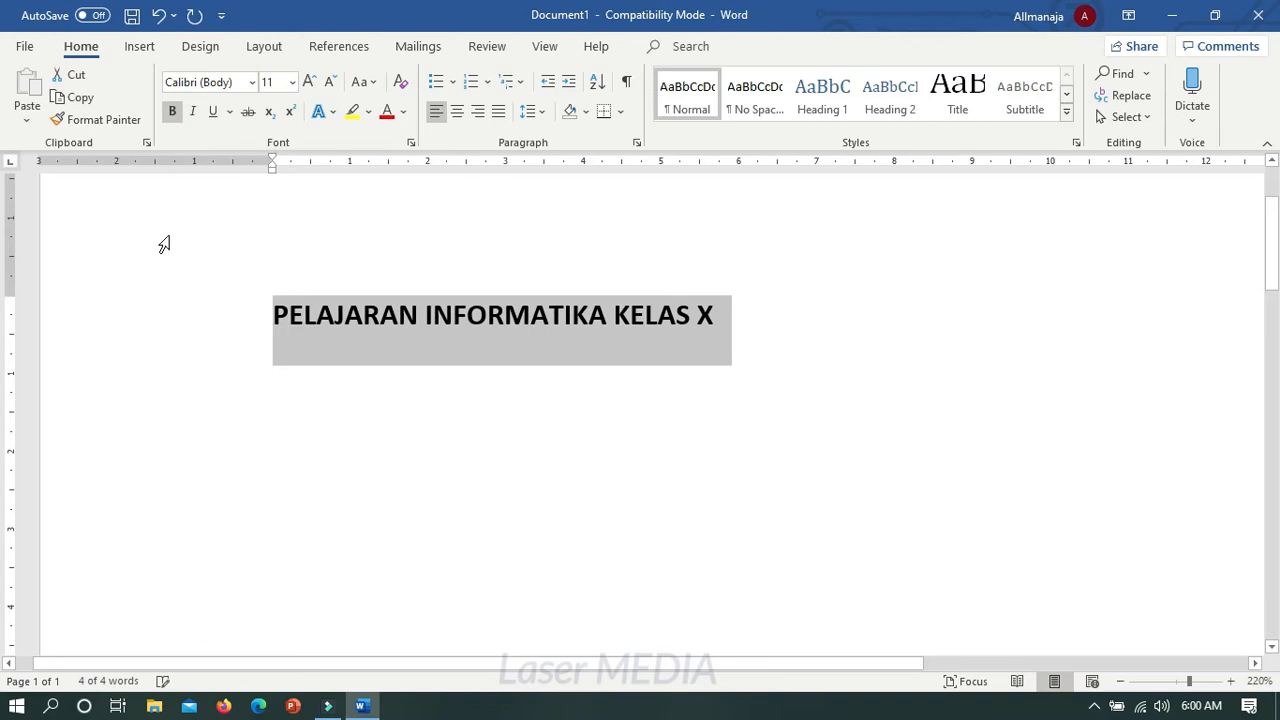
left_click(192, 112)
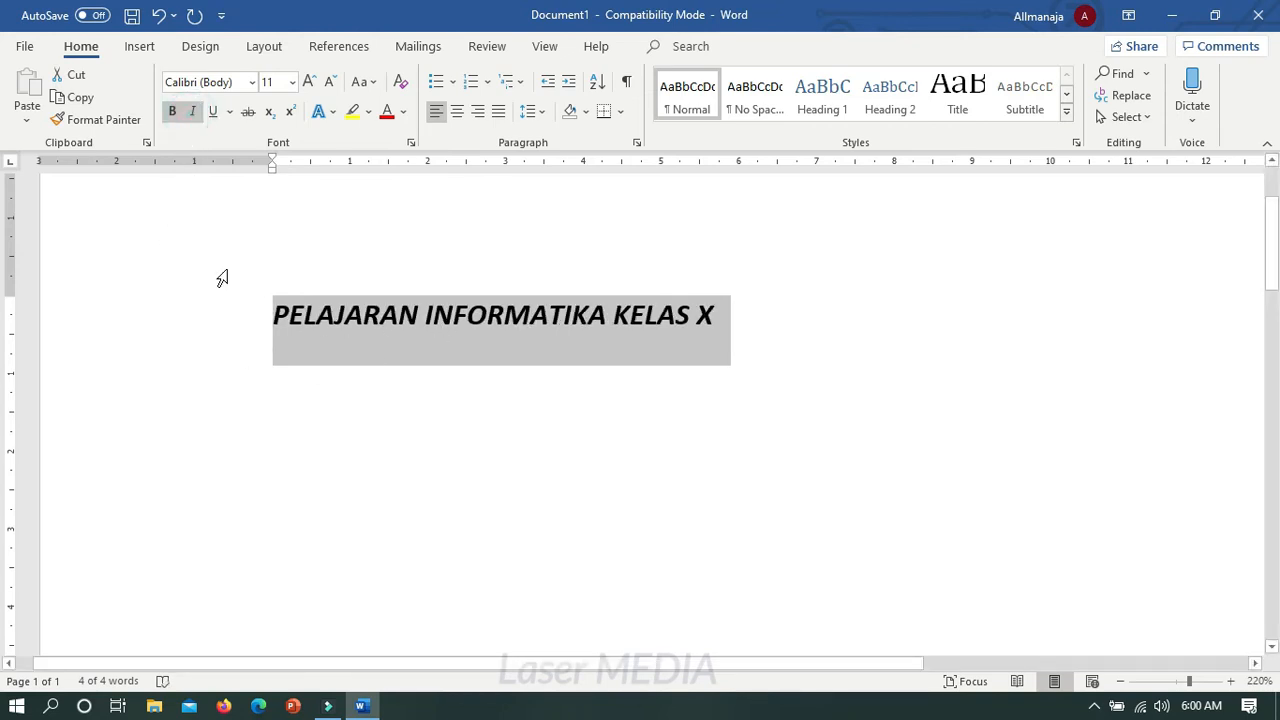
left_click(212, 113)
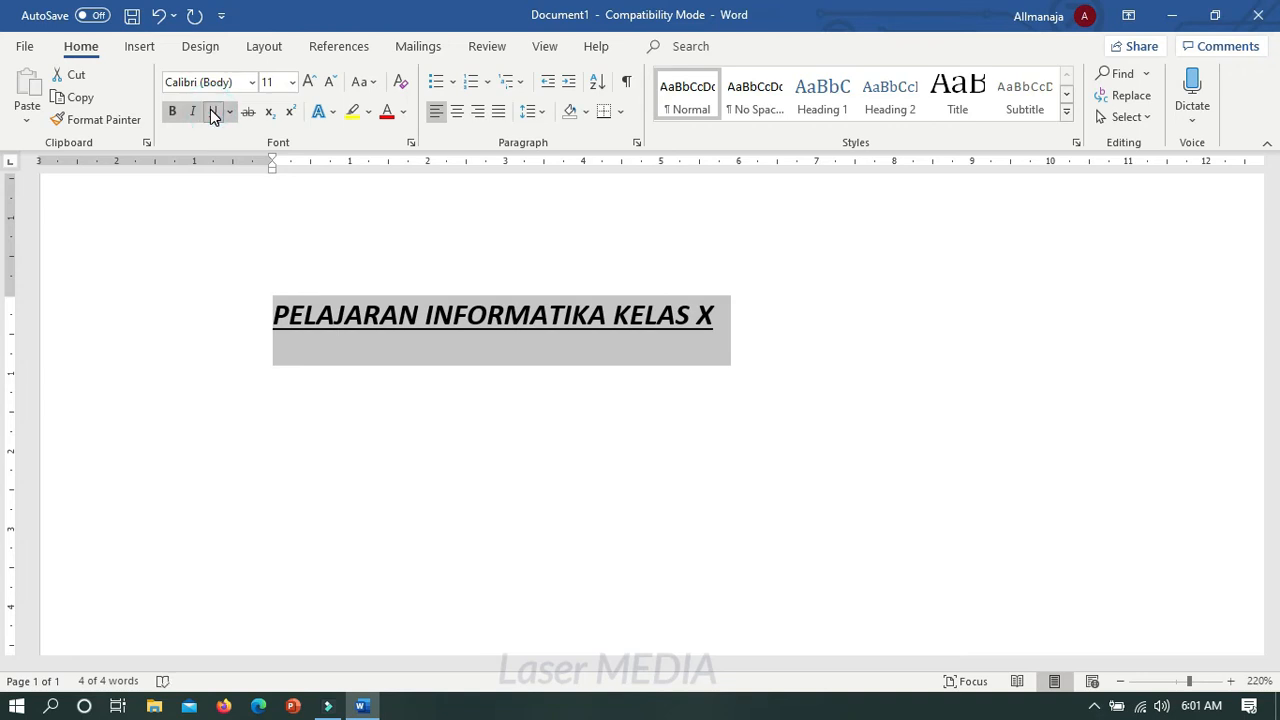
left_click(216, 115)
left_click(215, 114)
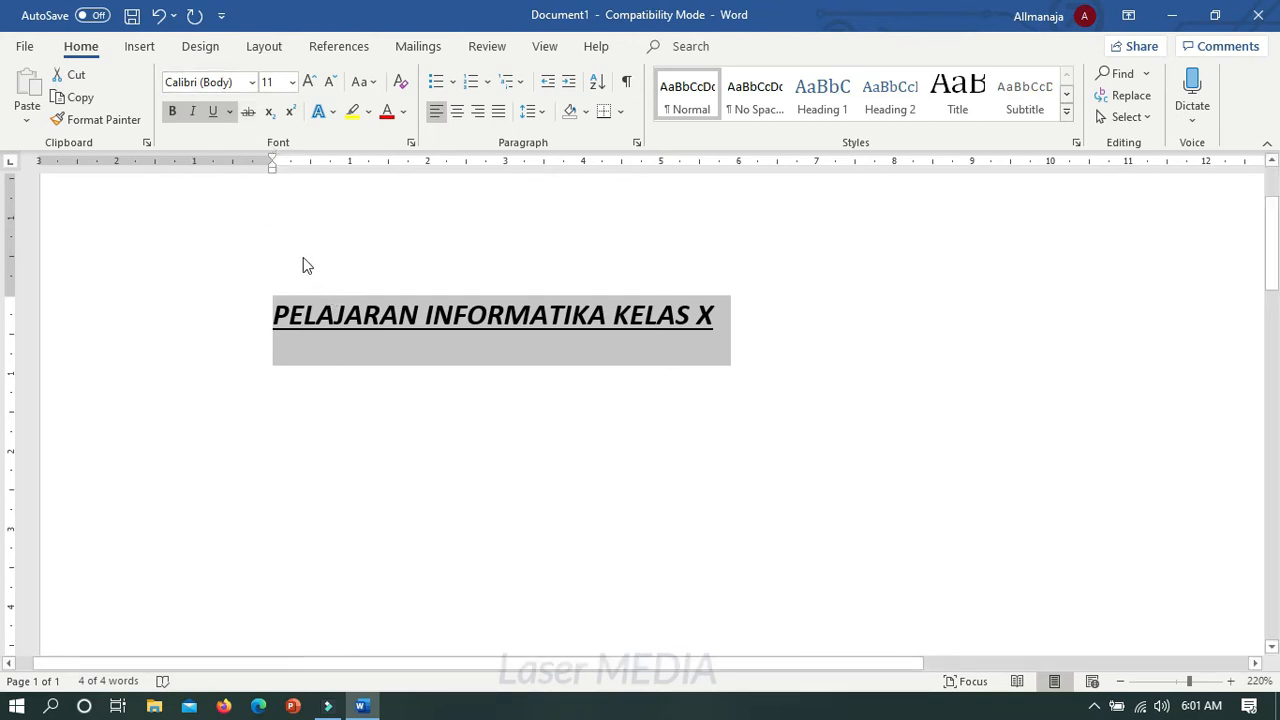
Change the font of the selected line to Althea SemBd and deselect the text.
left_click(252, 82)
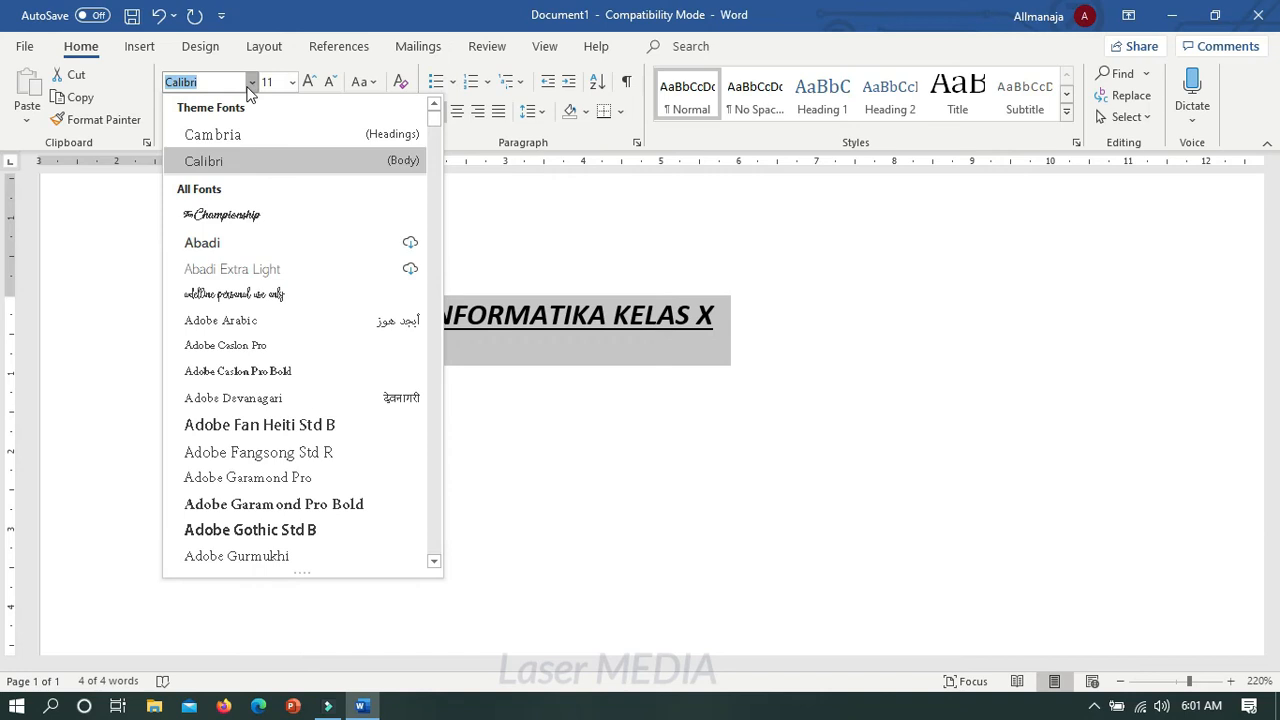
scroll(255, 240, "down", 4)
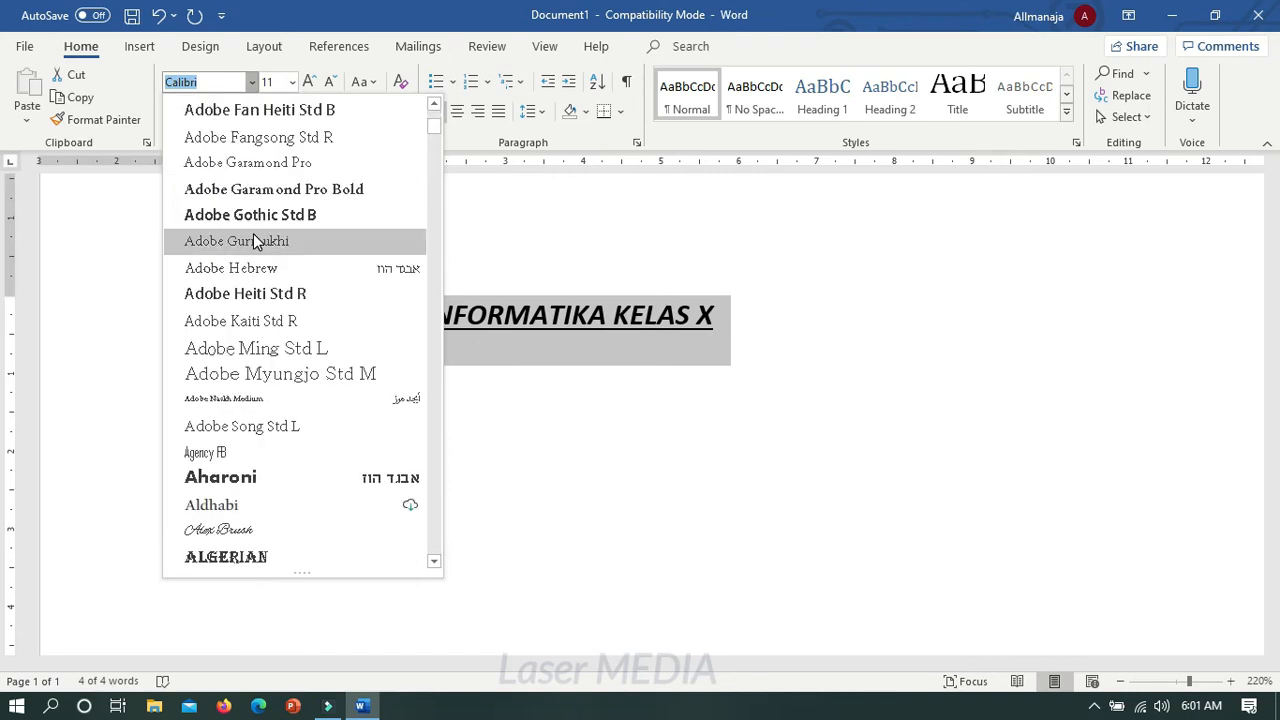
scroll(253, 240, "down", 4)
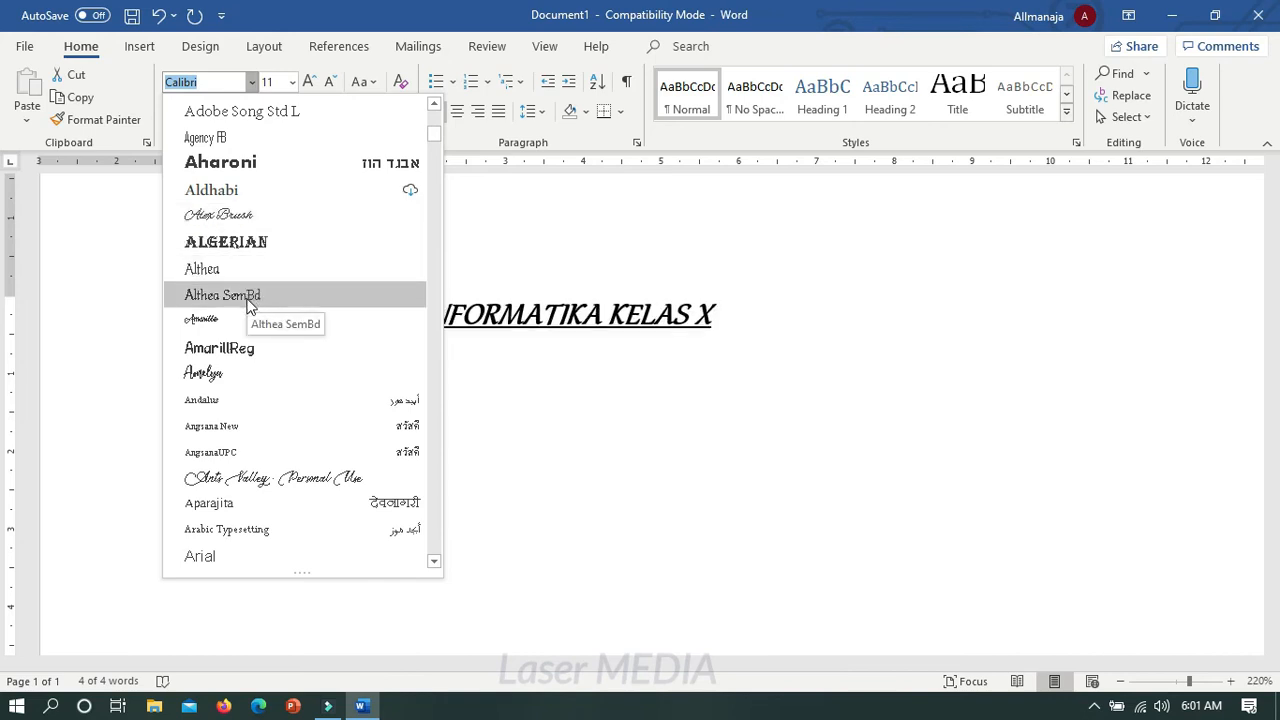
left_click(257, 299)
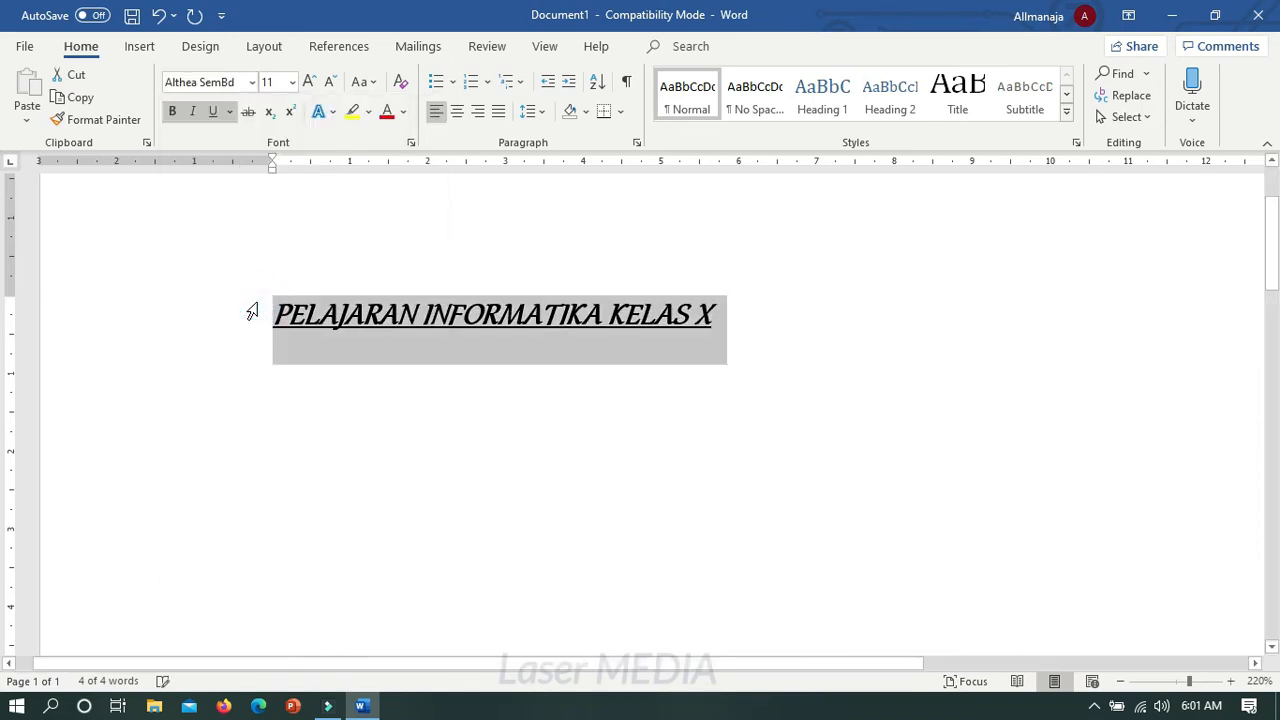
left_click(497, 374)
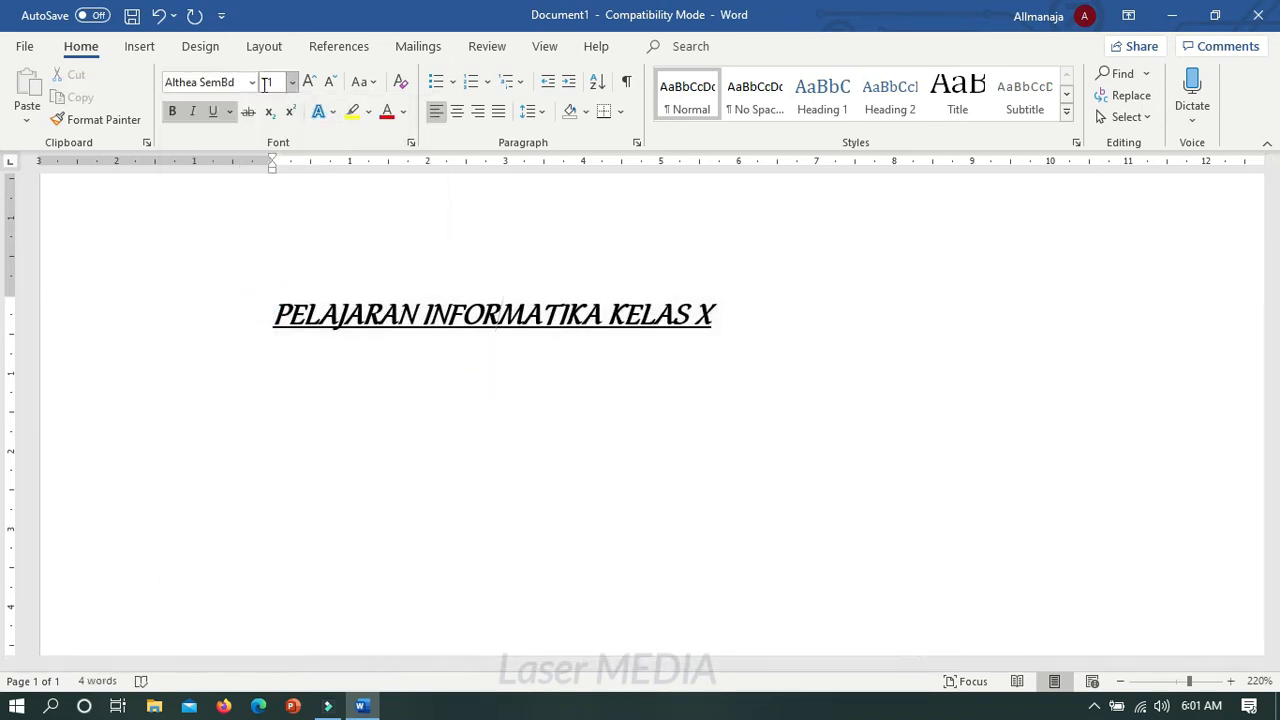
Select the whole text line again and set its font to Bernard MT Condensed.
left_click_drag(270, 310, 740, 323)
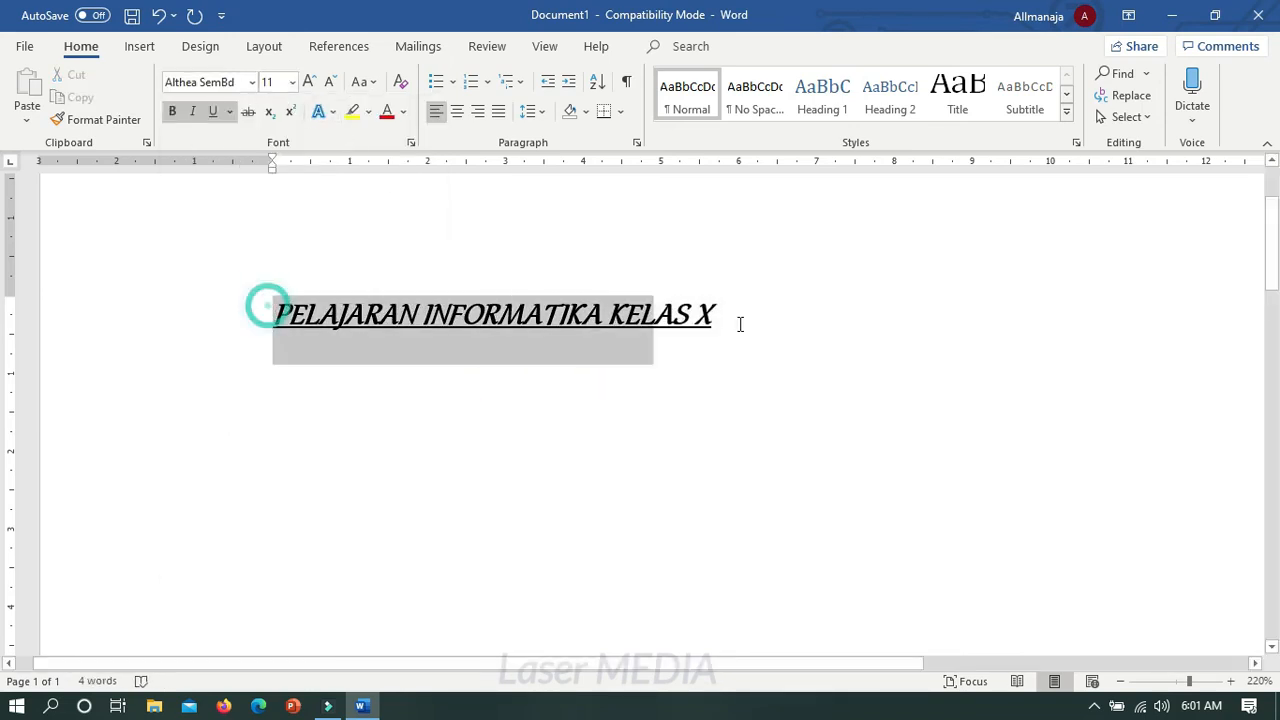
left_click(252, 82)
scroll(255, 370, "down", 5)
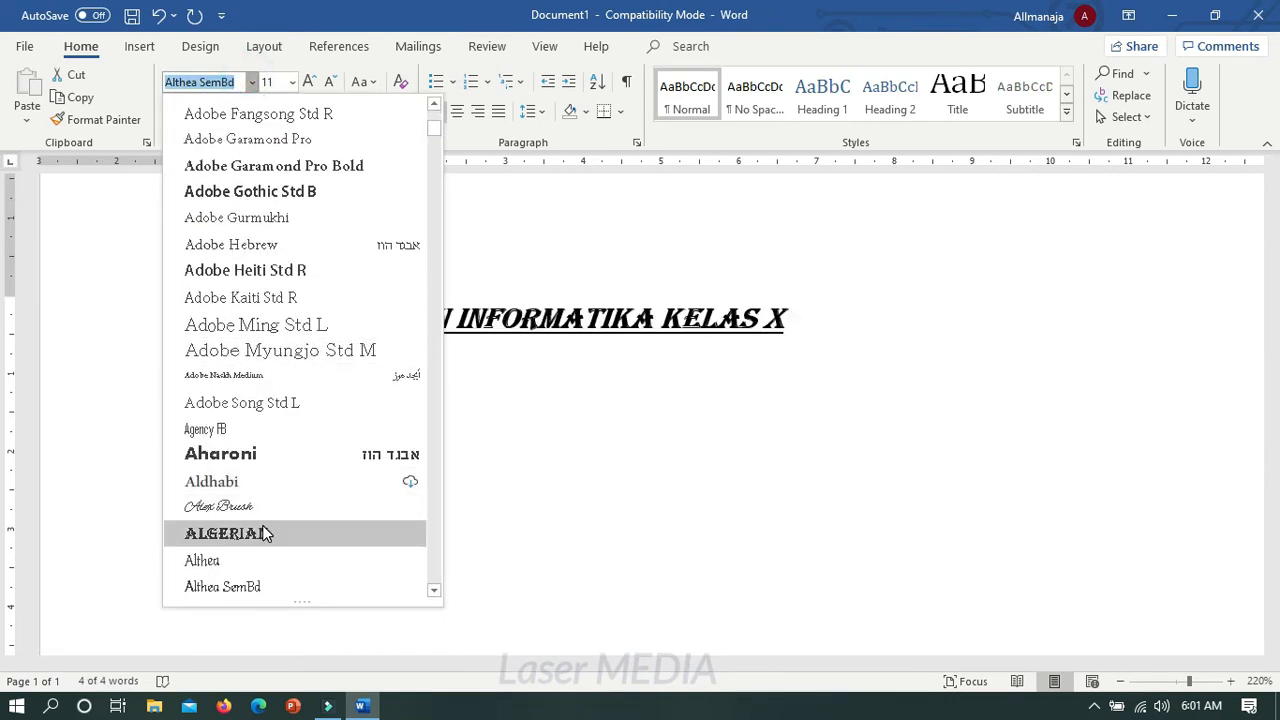
scroll(266, 532, "down", 4)
scroll(265, 535, "down", 1)
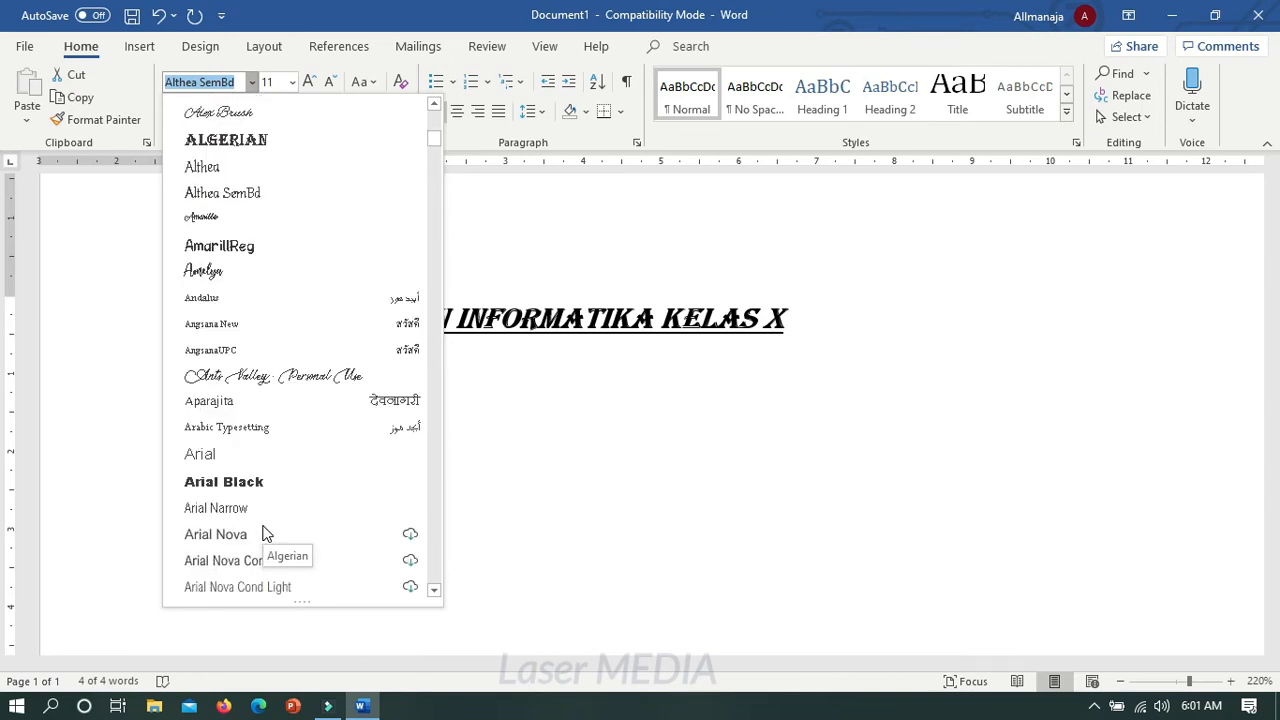
scroll(265, 535, "down", 4)
scroll(258, 533, "down", 1)
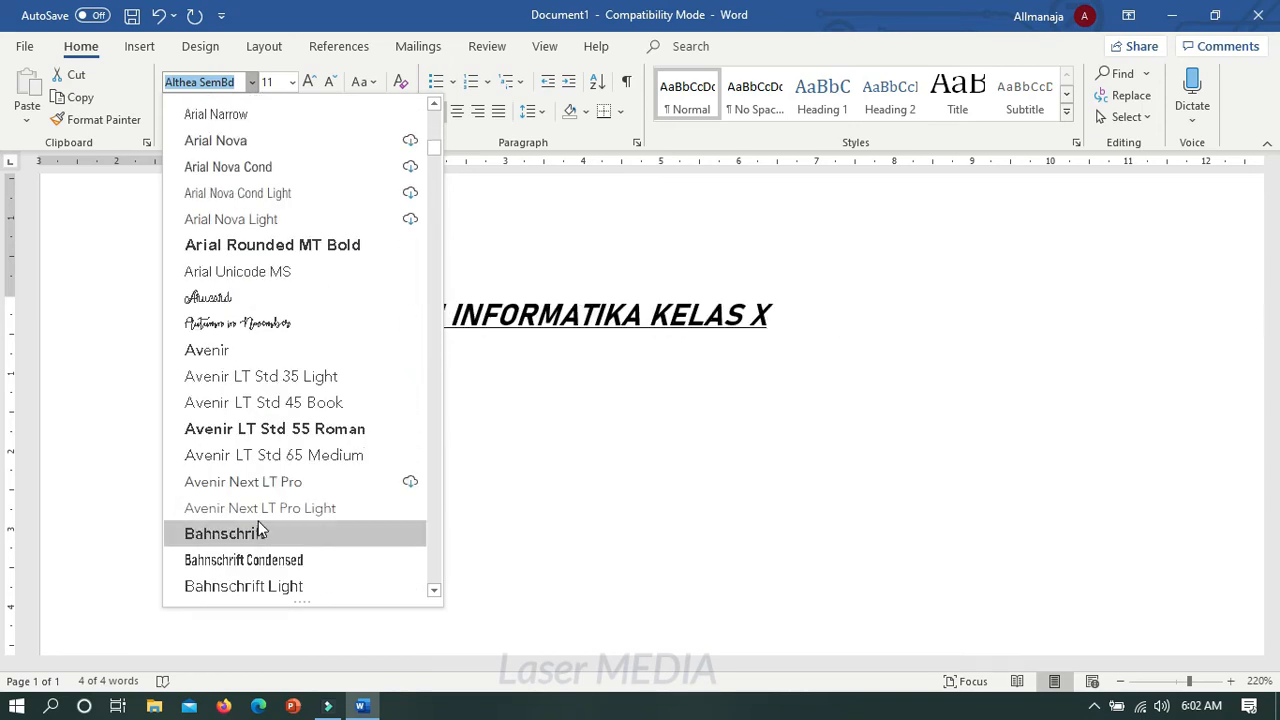
scroll(273, 370, "down", 3)
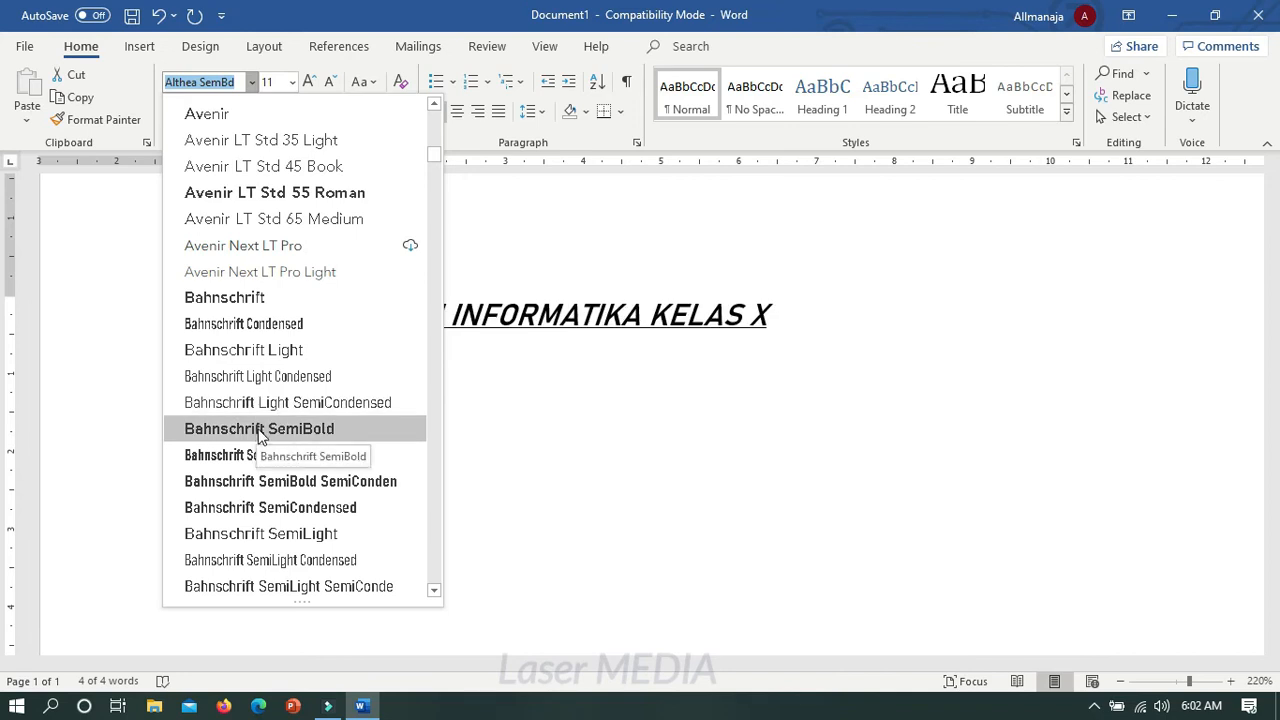
scroll(291, 438, "down", 5)
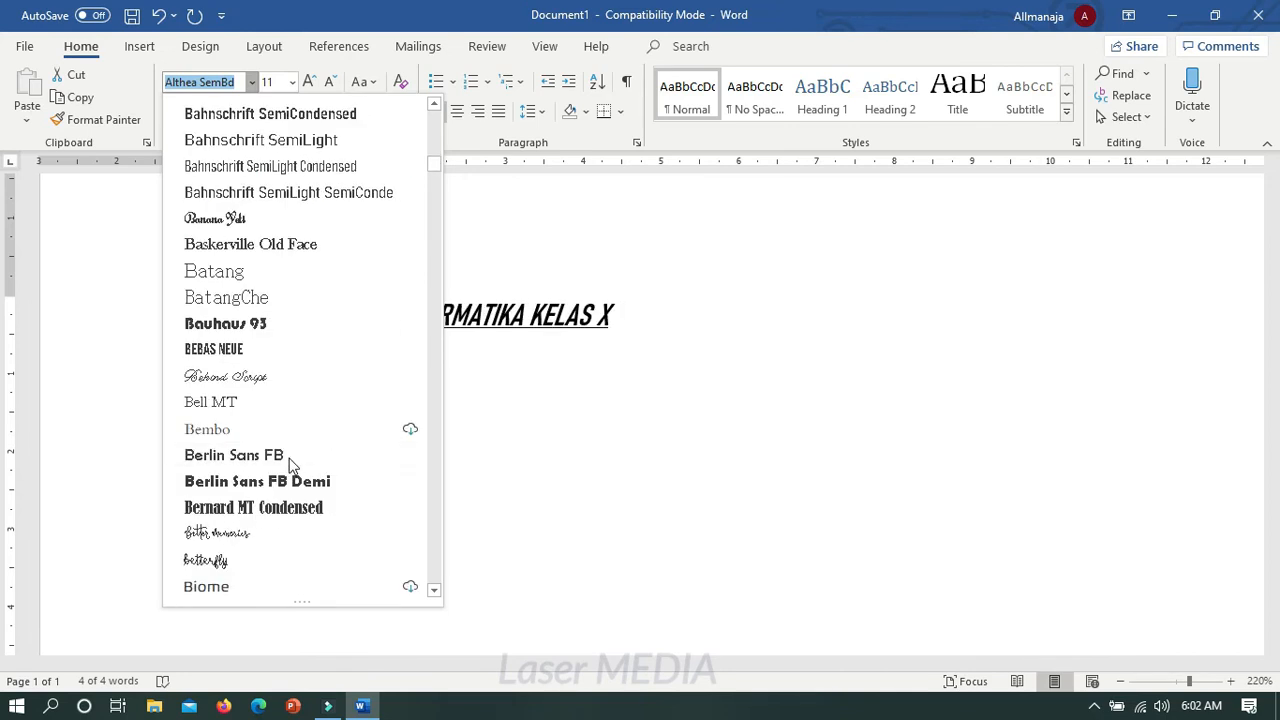
left_click(288, 508)
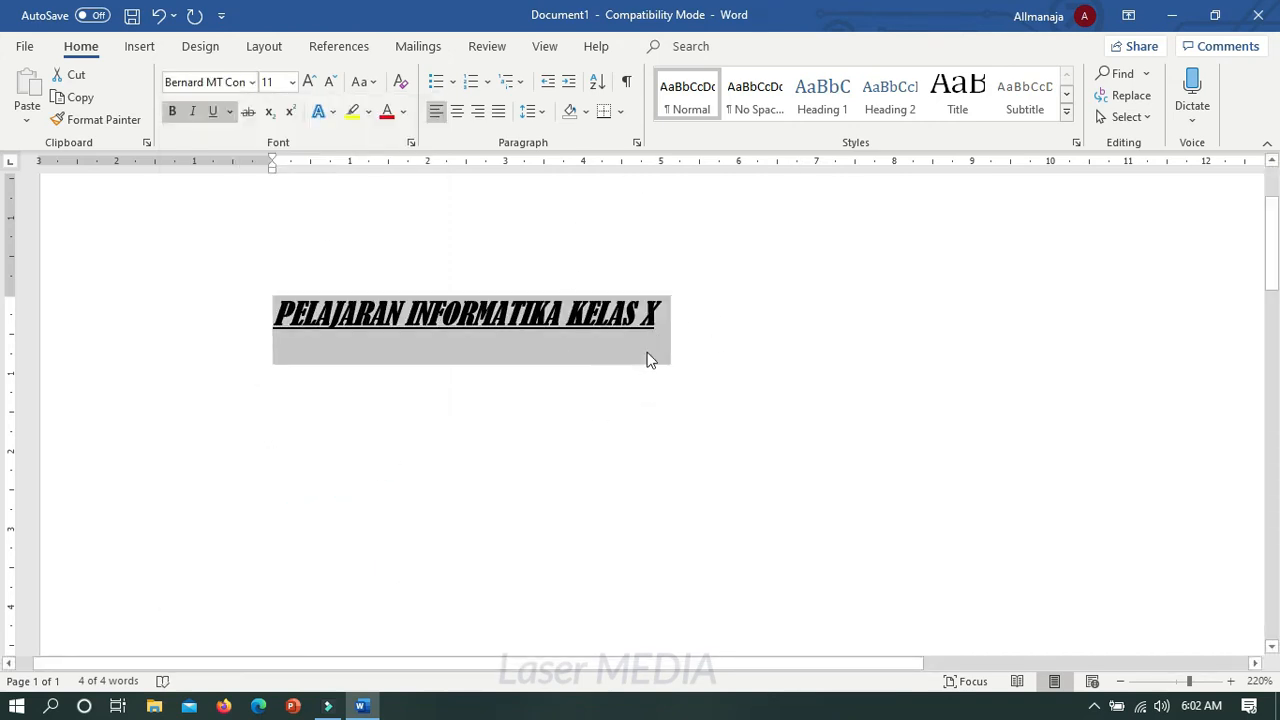
left_click(745, 313)
Select the whole text line, set its font size to 72, and look over the enlarged text.
left_click(217, 314)
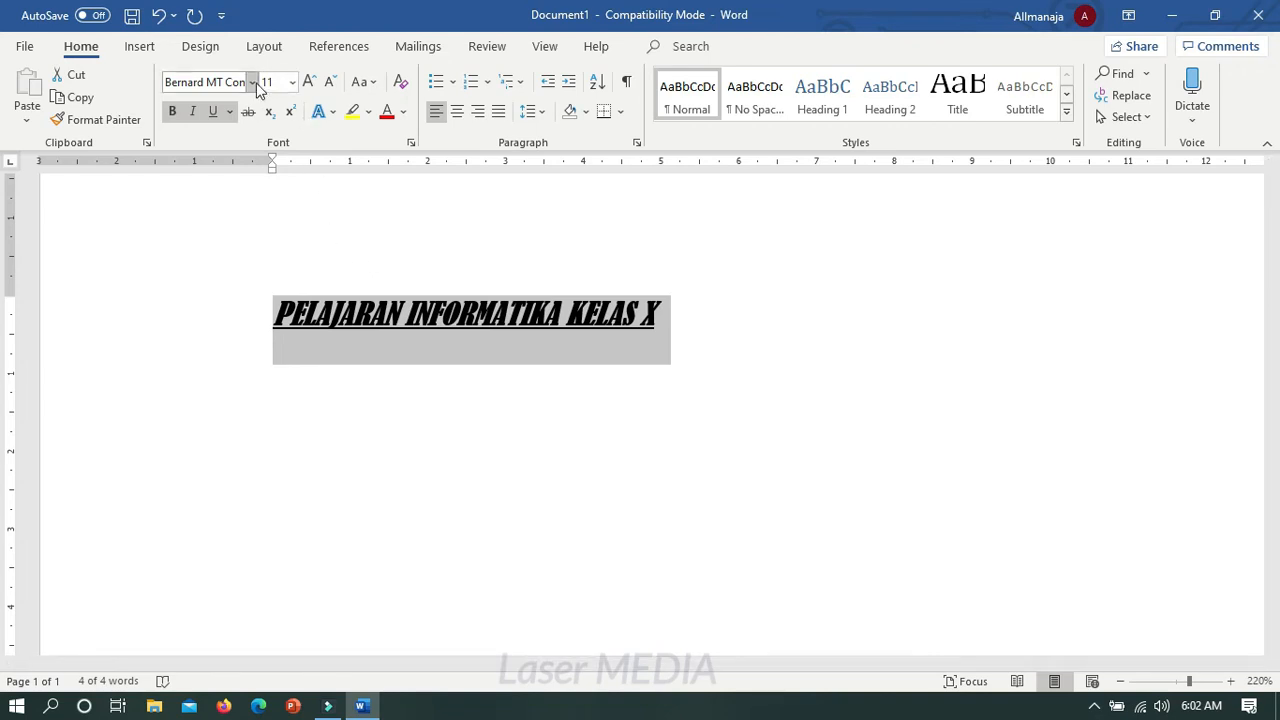
left_click(293, 86)
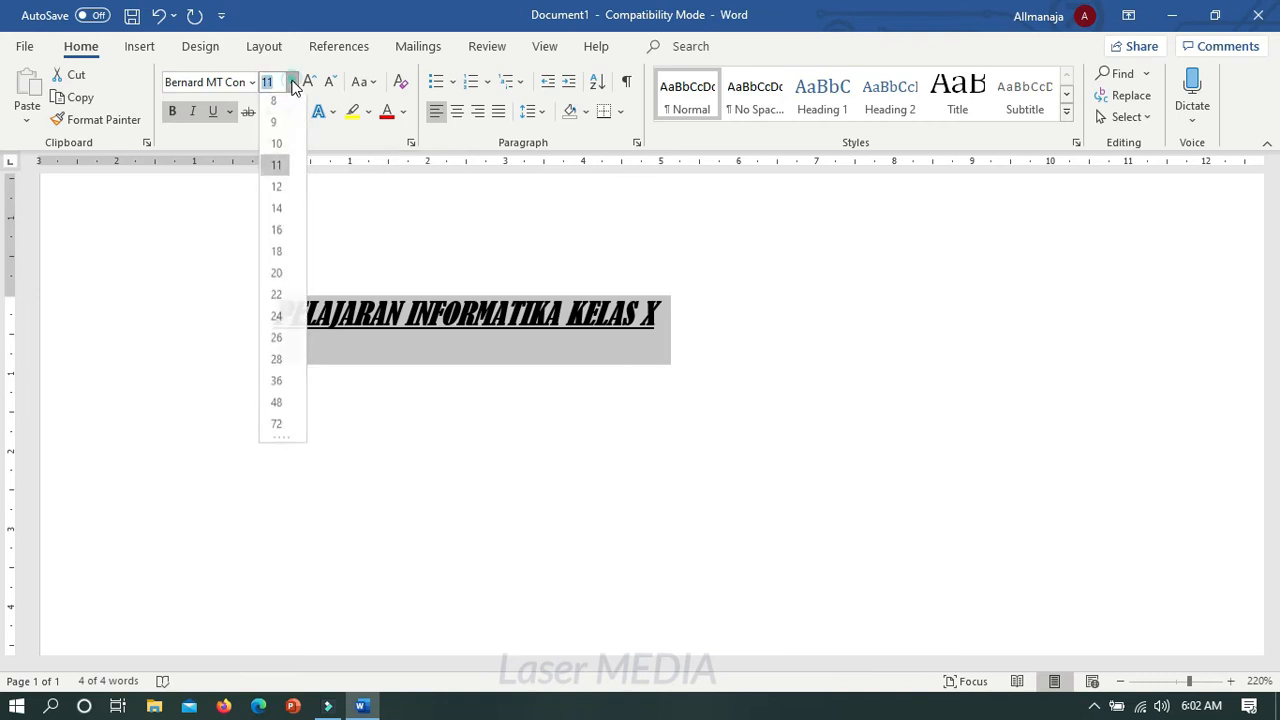
left_click(293, 86)
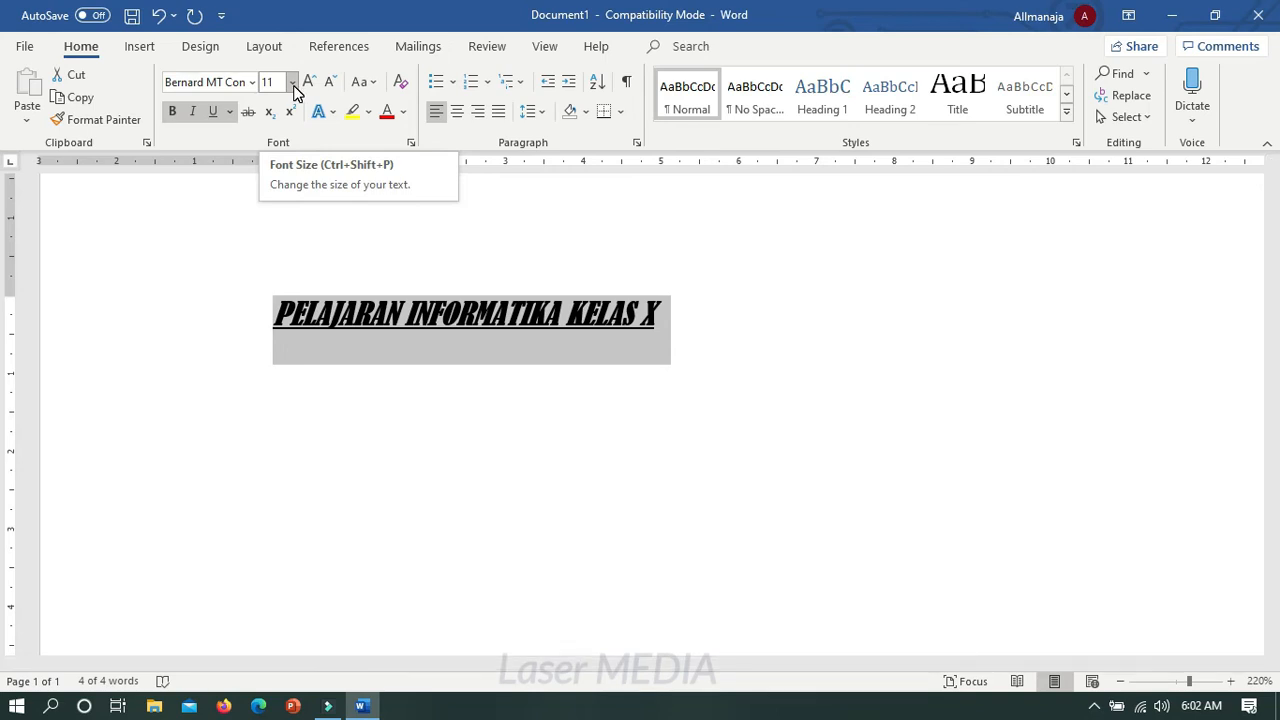
left_click(423, 331)
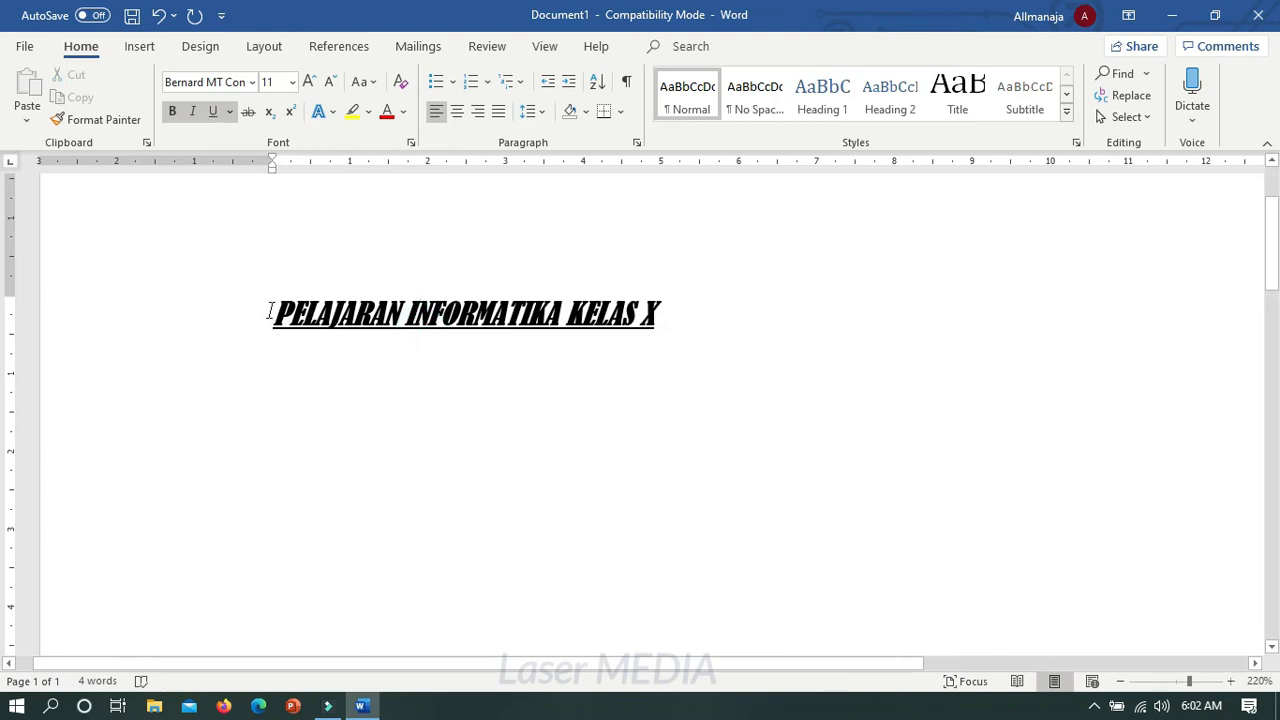
left_click_drag(271, 308, 680, 344)
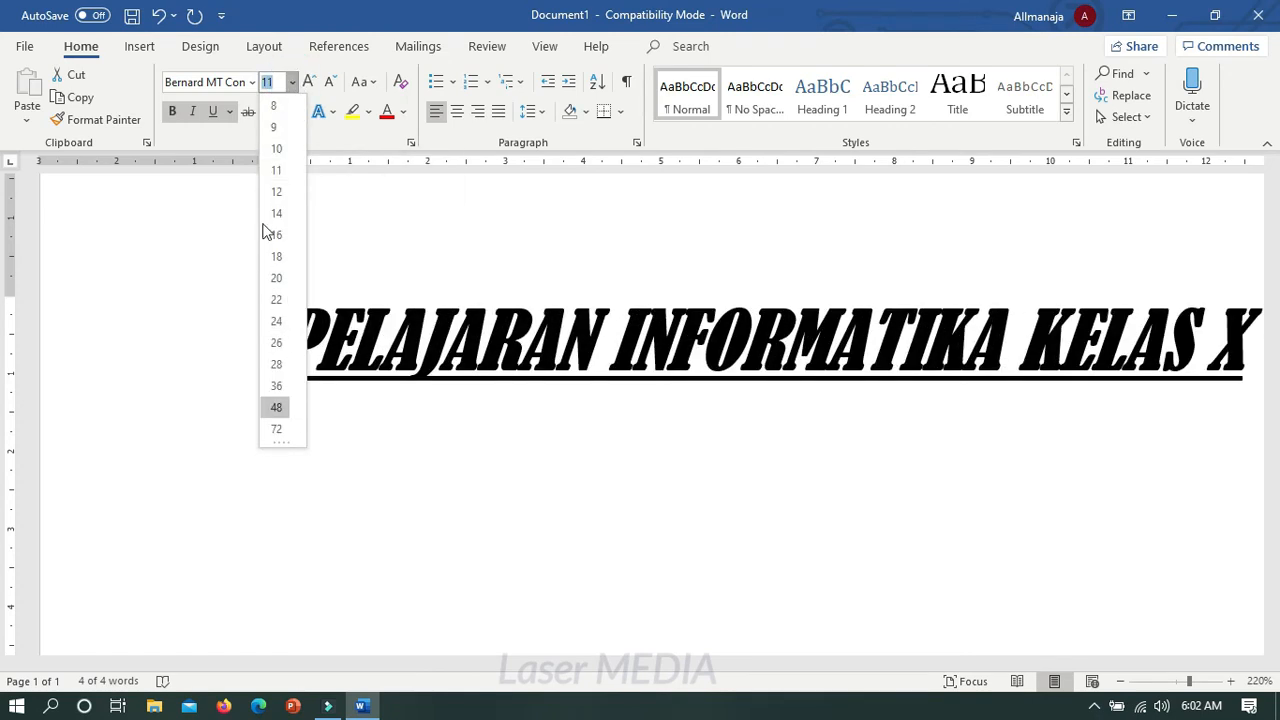
left_click(280, 429)
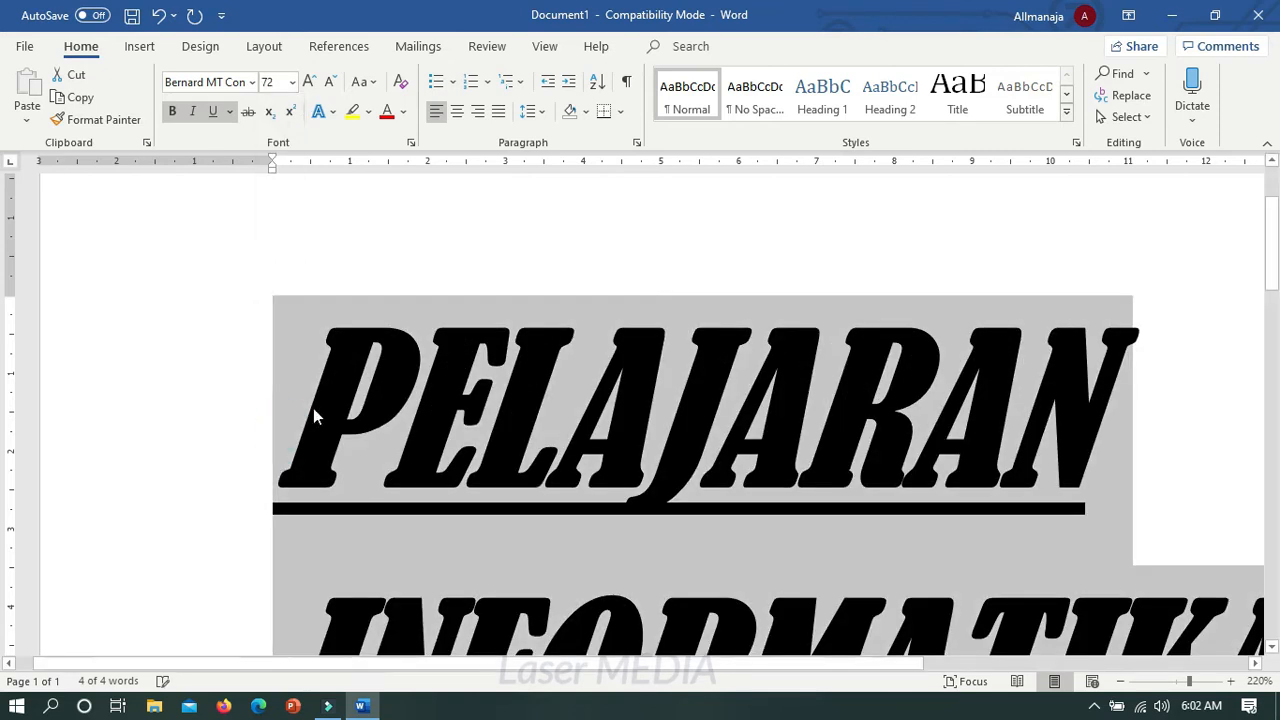
scroll(409, 364, "down", 3)
scroll(409, 364, "up", 3)
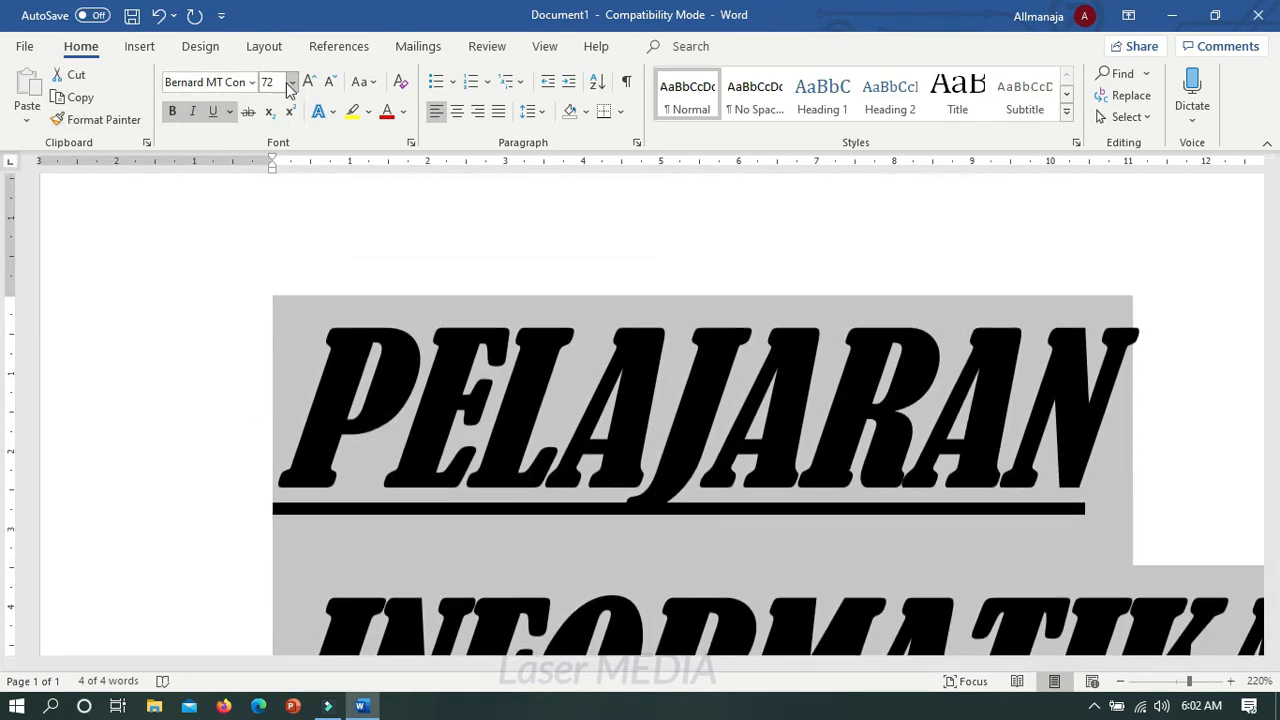
Try the preset font sizes 20, 10, 12, 14 and 72 in turn on the selected line.
left_click(291, 82)
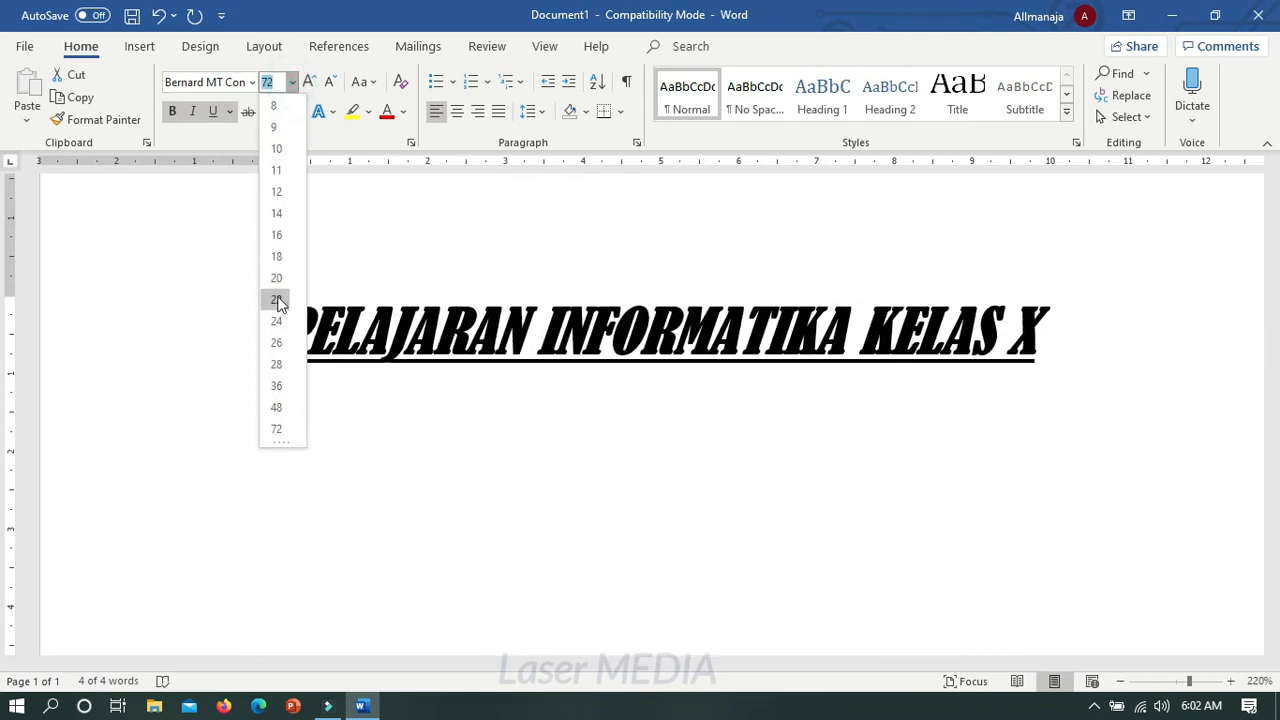
left_click(277, 278)
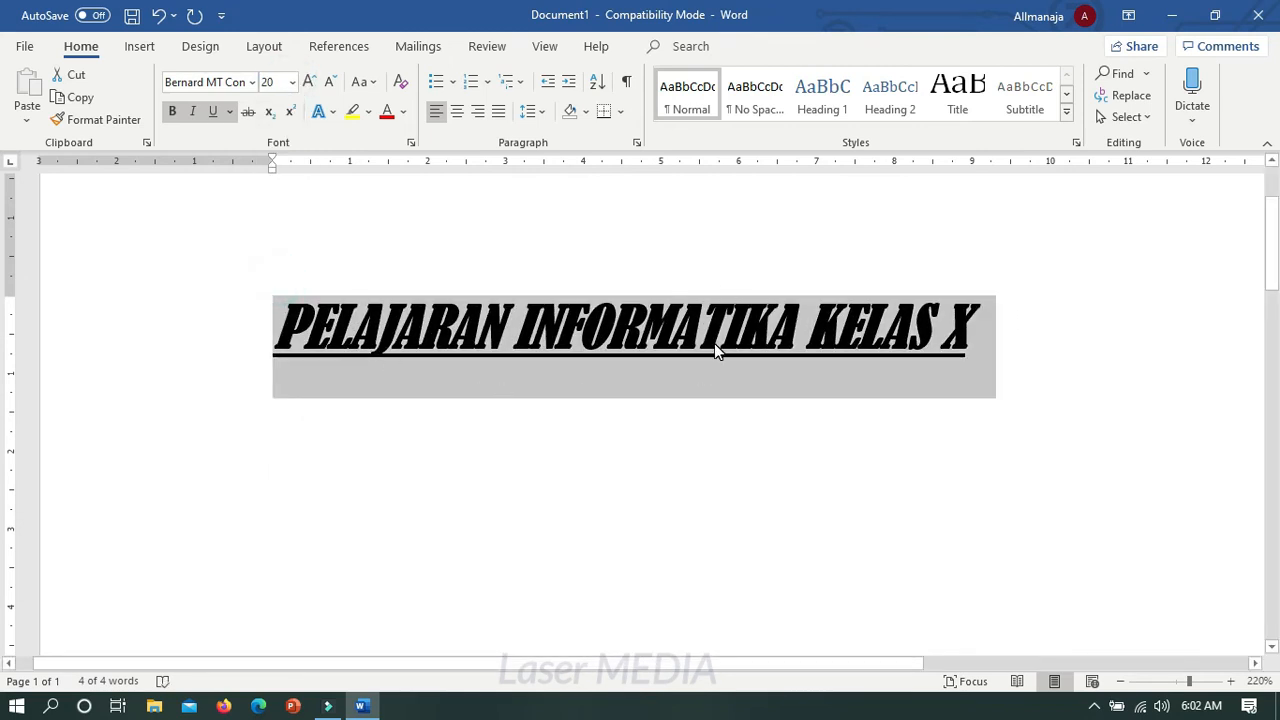
left_click(291, 82)
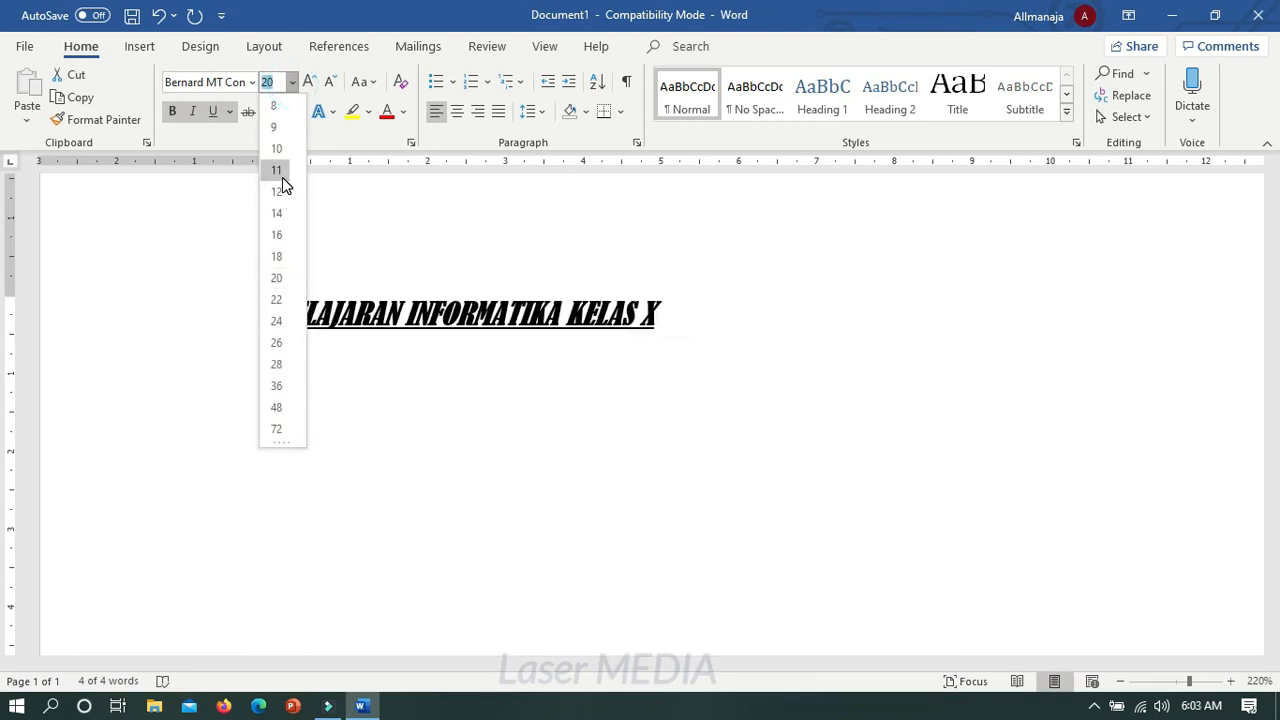
left_click(276, 148)
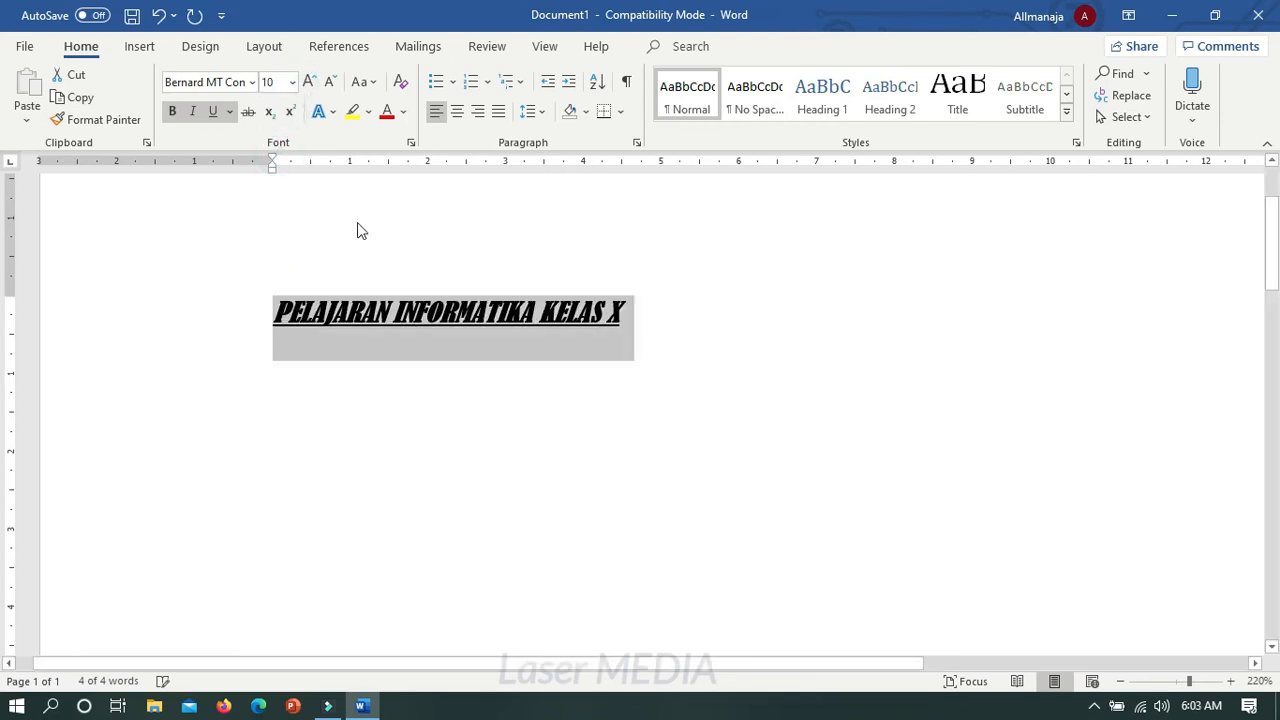
left_click(291, 82)
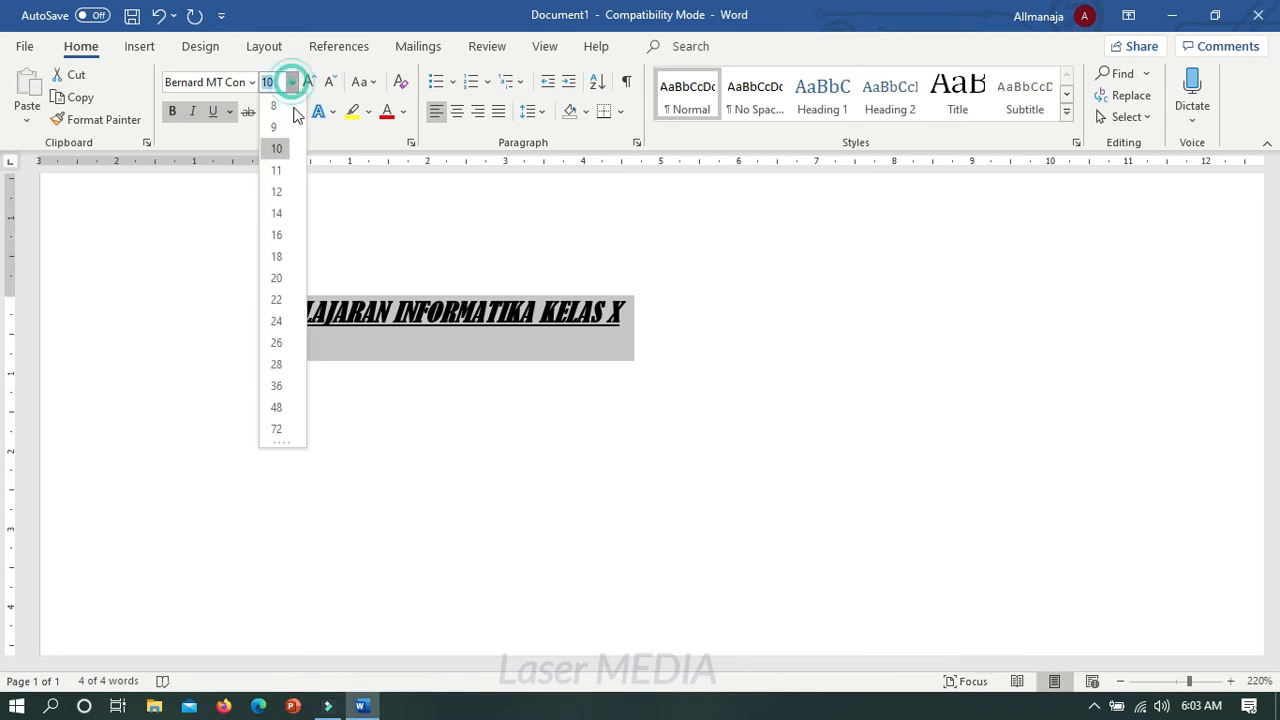
left_click(277, 191)
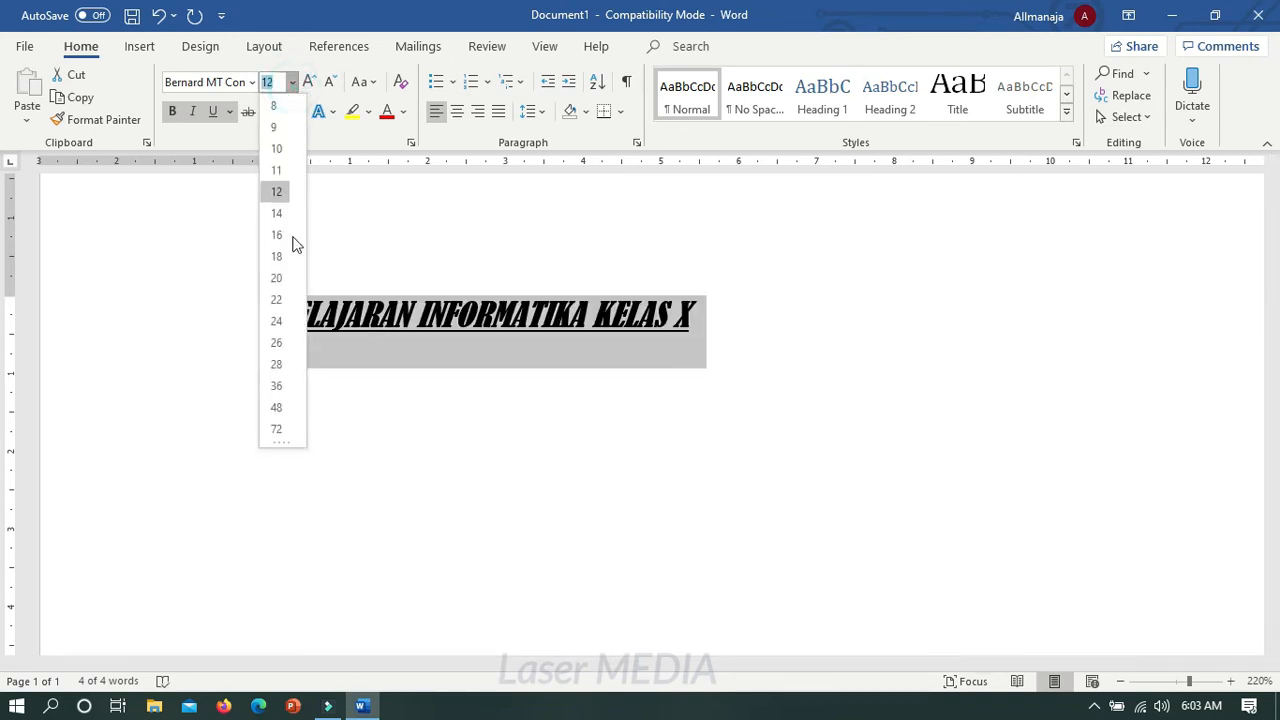
left_click(284, 215)
left_click(292, 82)
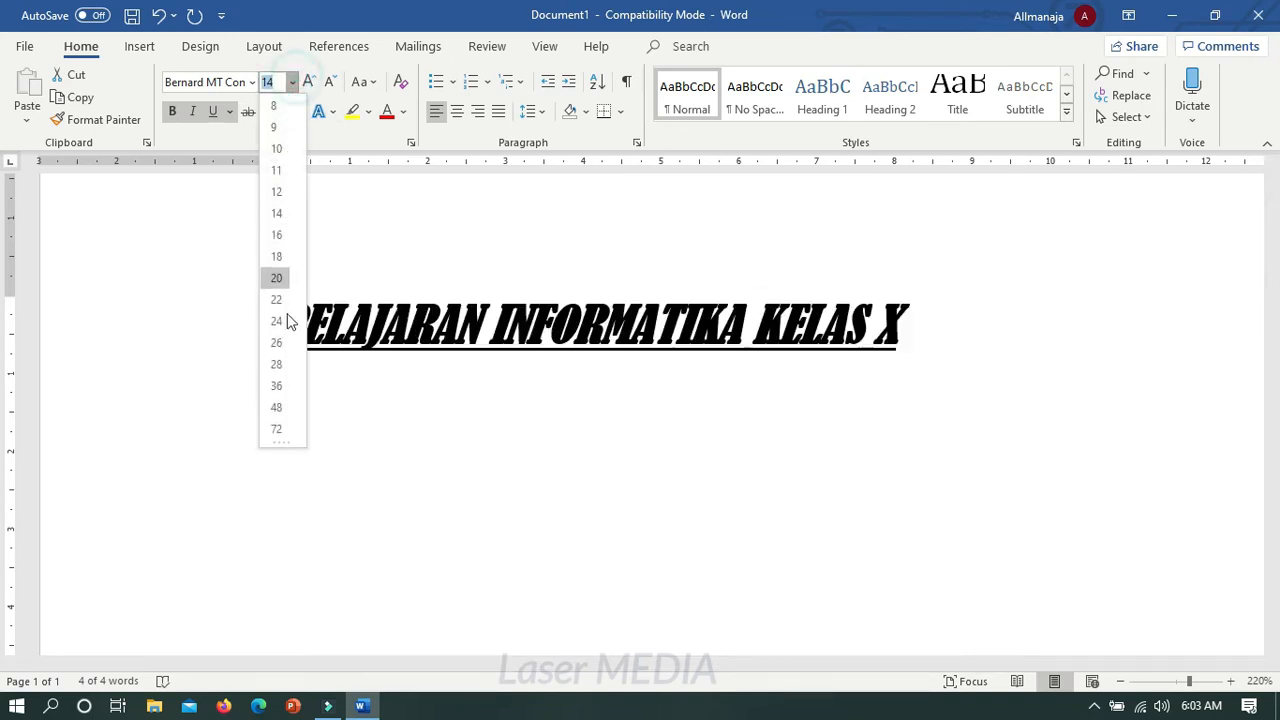
left_click(280, 428)
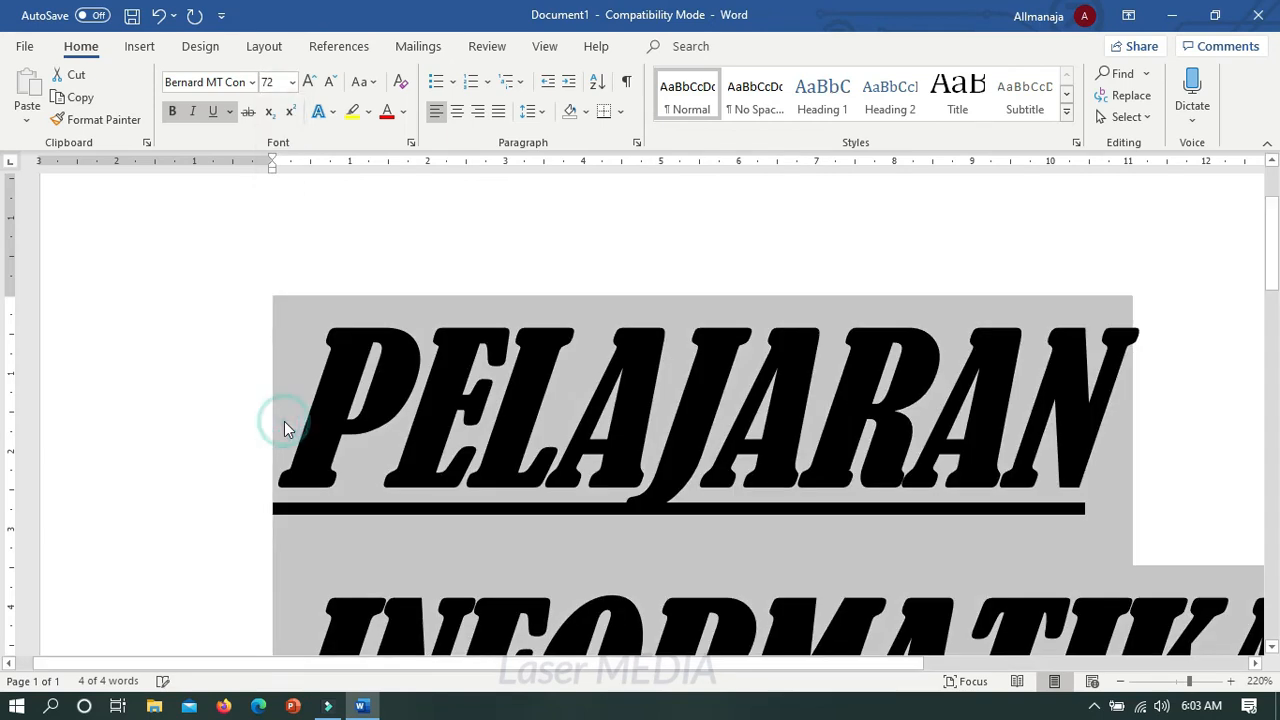
Give the selected line a custom font size of 6, smaller than any preset size.
left_click(292, 82)
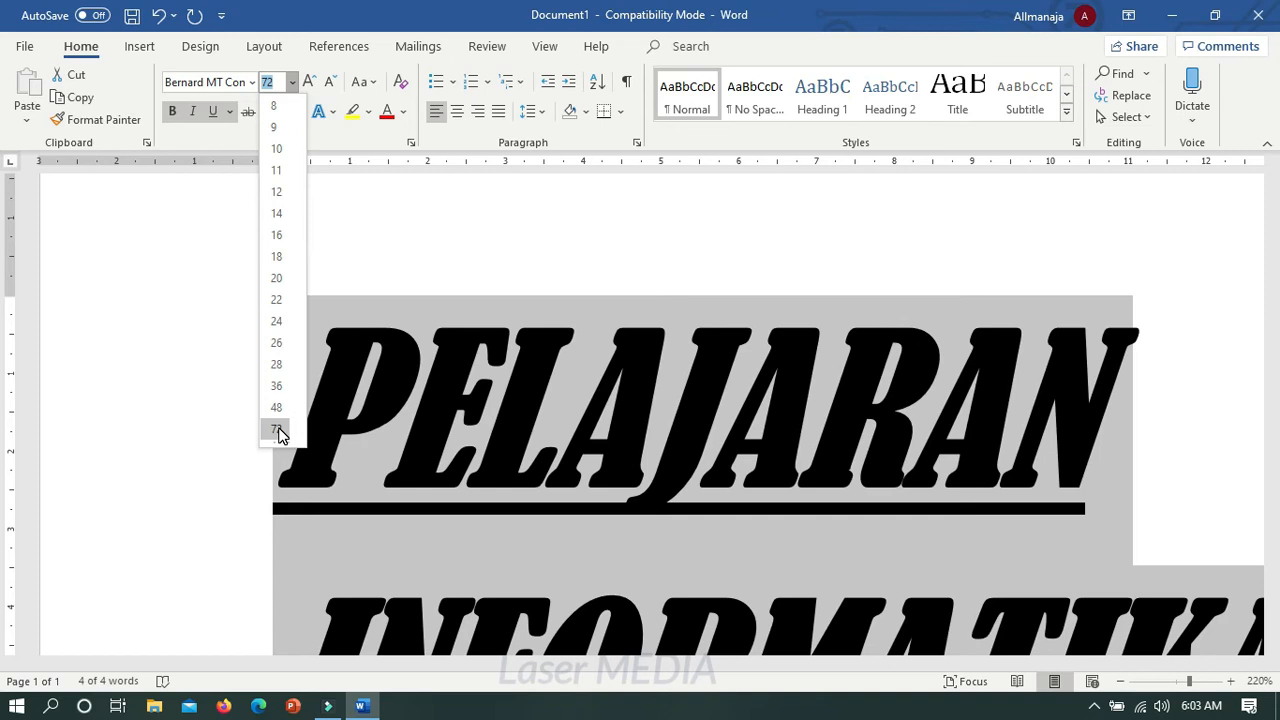
left_click(275, 84)
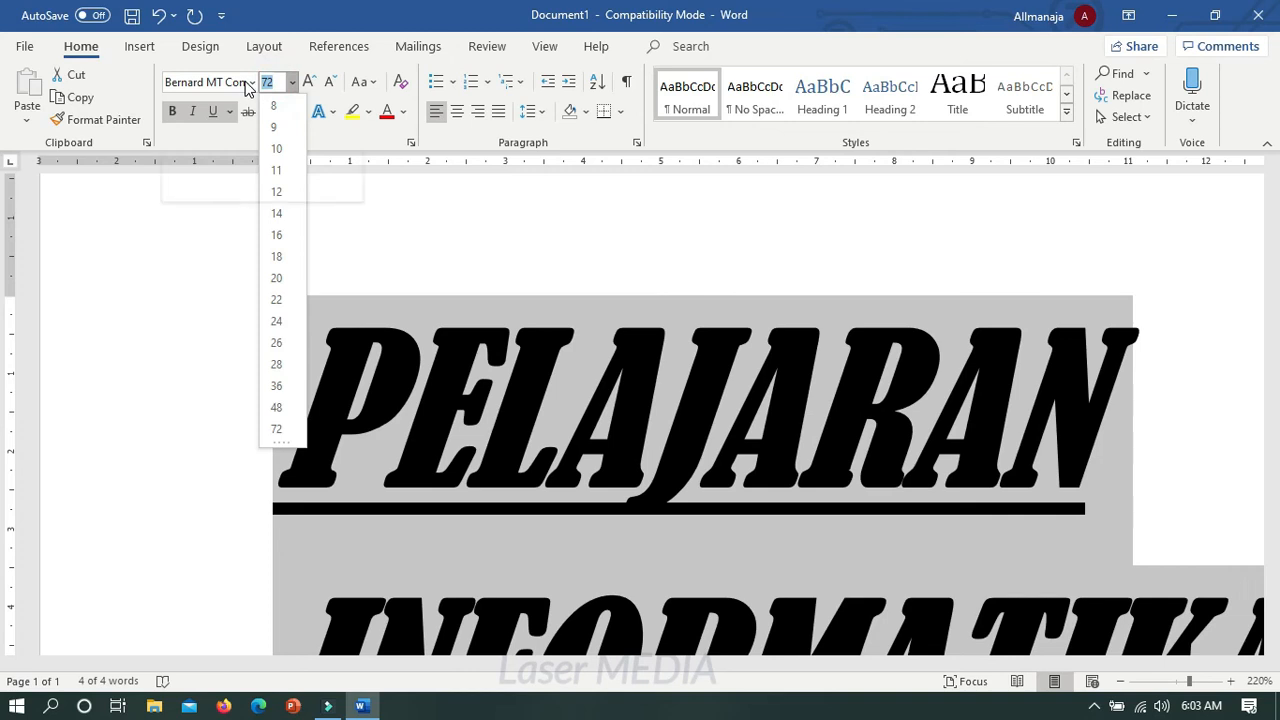
left_click(264, 86)
left_click(461, 198)
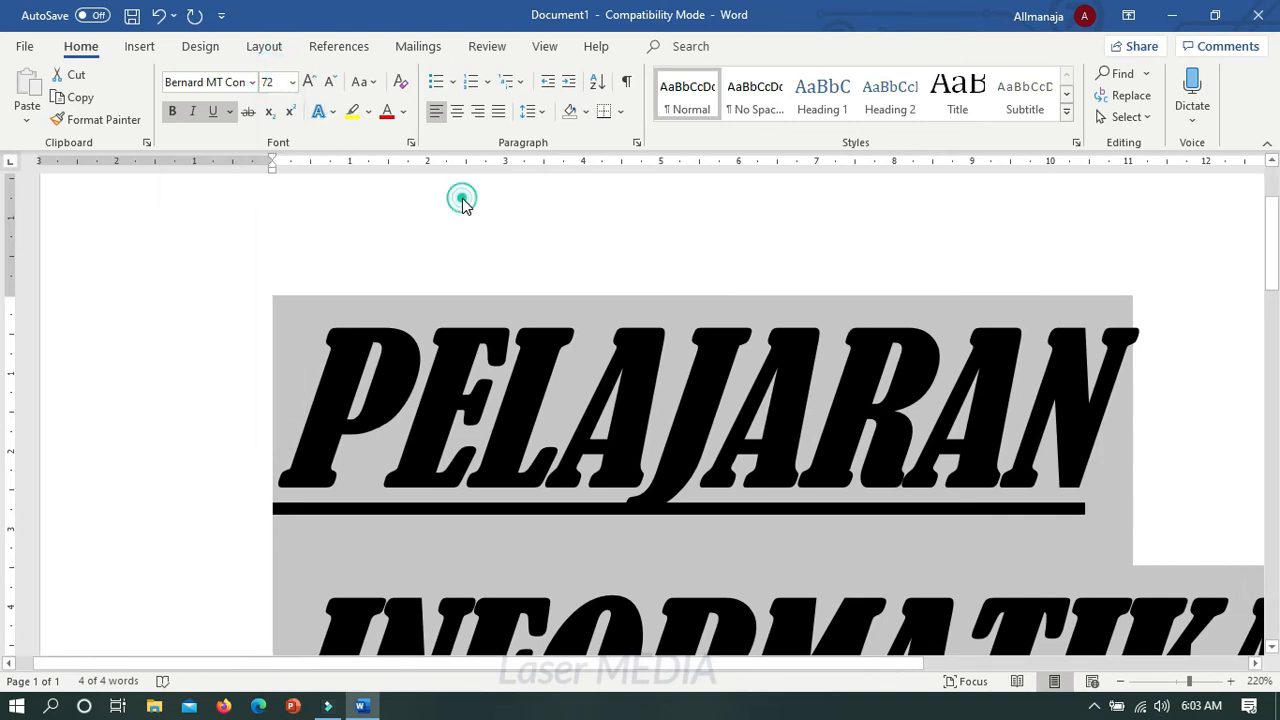
left_click(275, 84)
type("6")
key("Return")
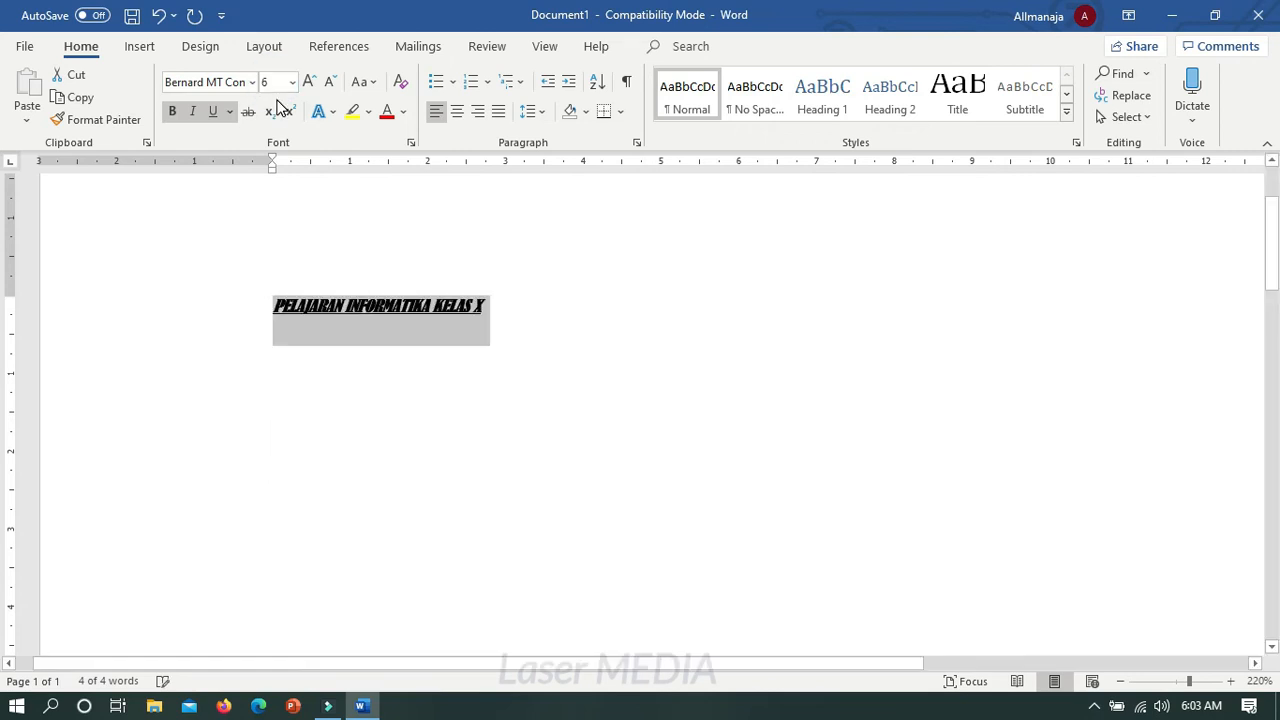
Try custom font sizes of 10 and 100 on the selected line.
left_click(291, 83)
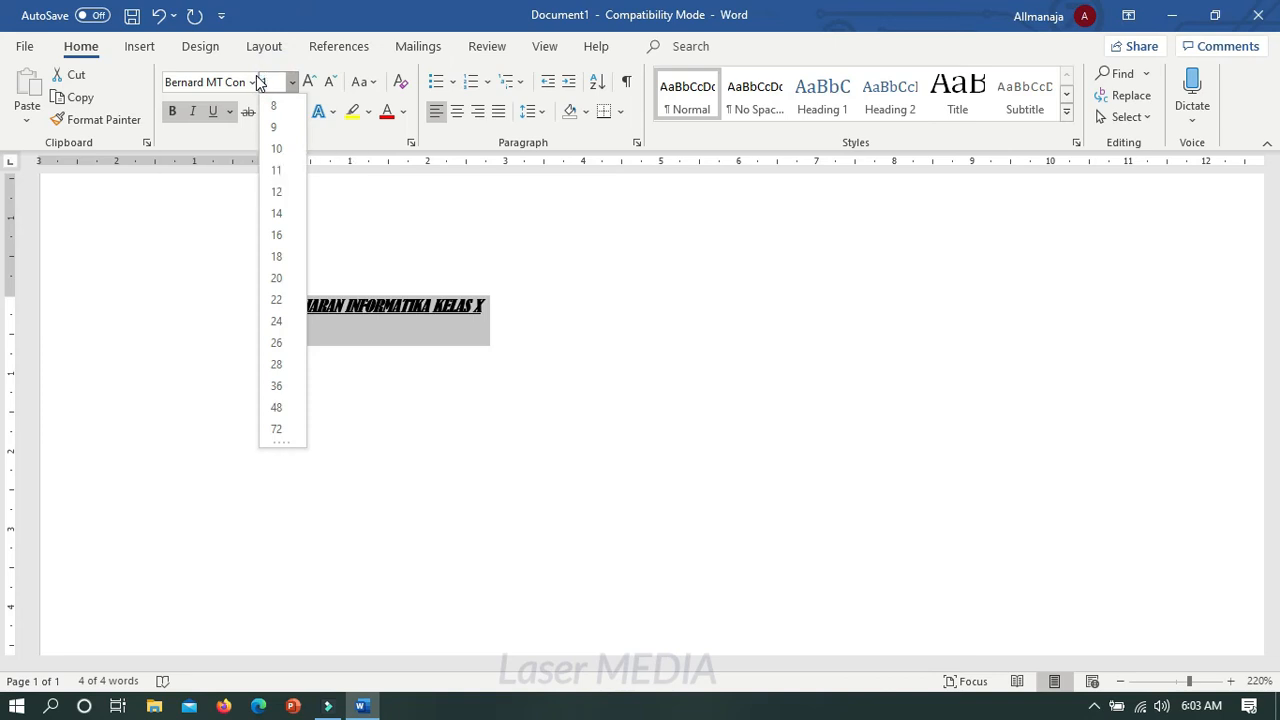
type("10")
key("Return")
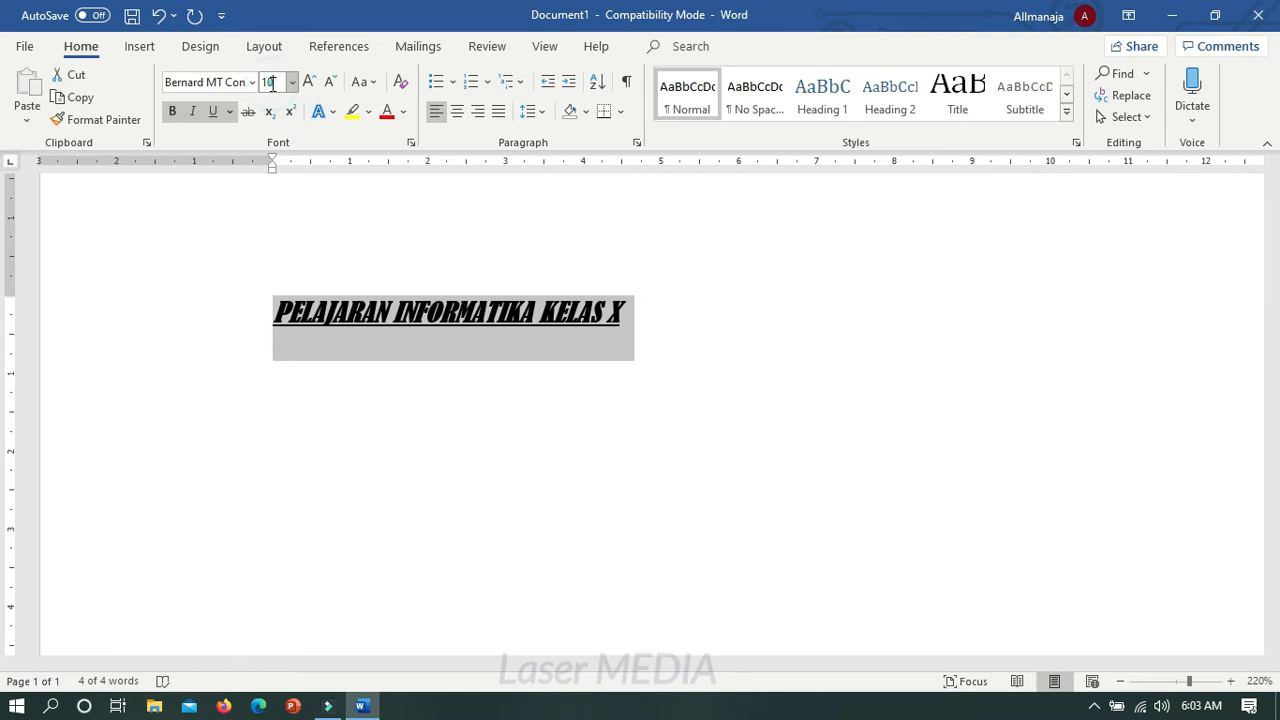
type("0")
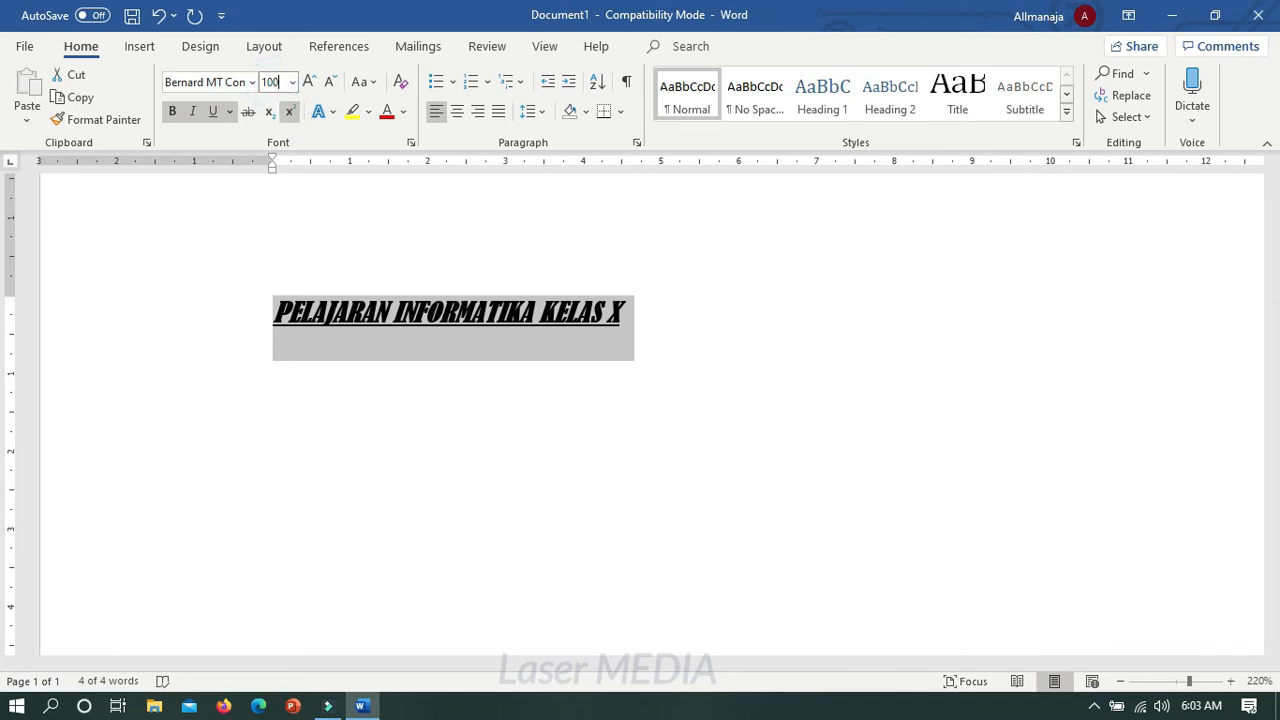
key("Return")
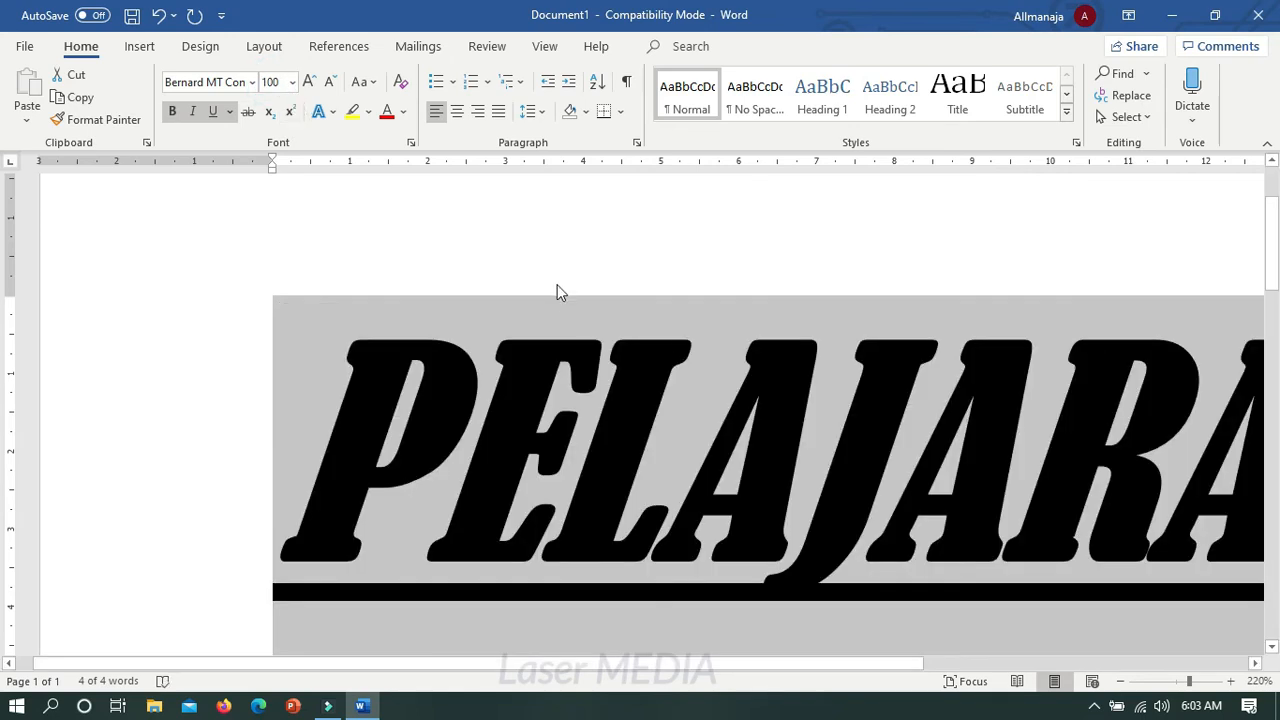
Set the title line's font size to the preset 20 and deselect it.
left_click(292, 82)
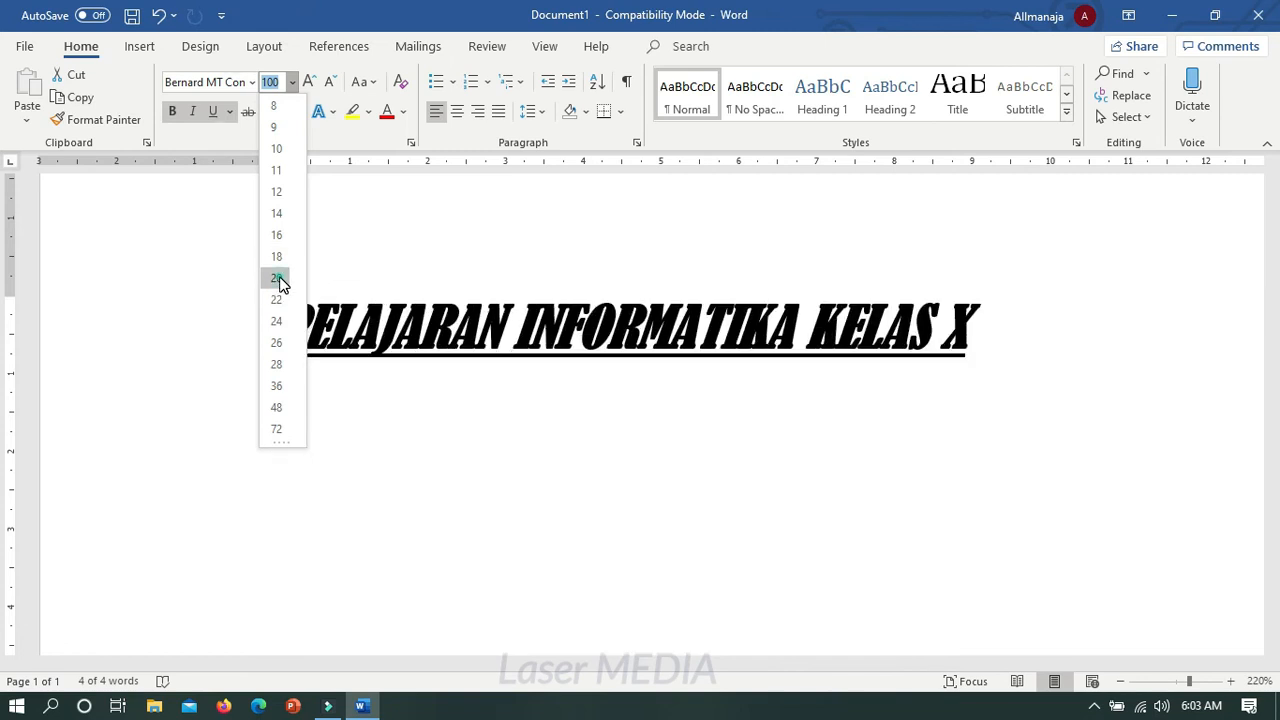
left_click(278, 280)
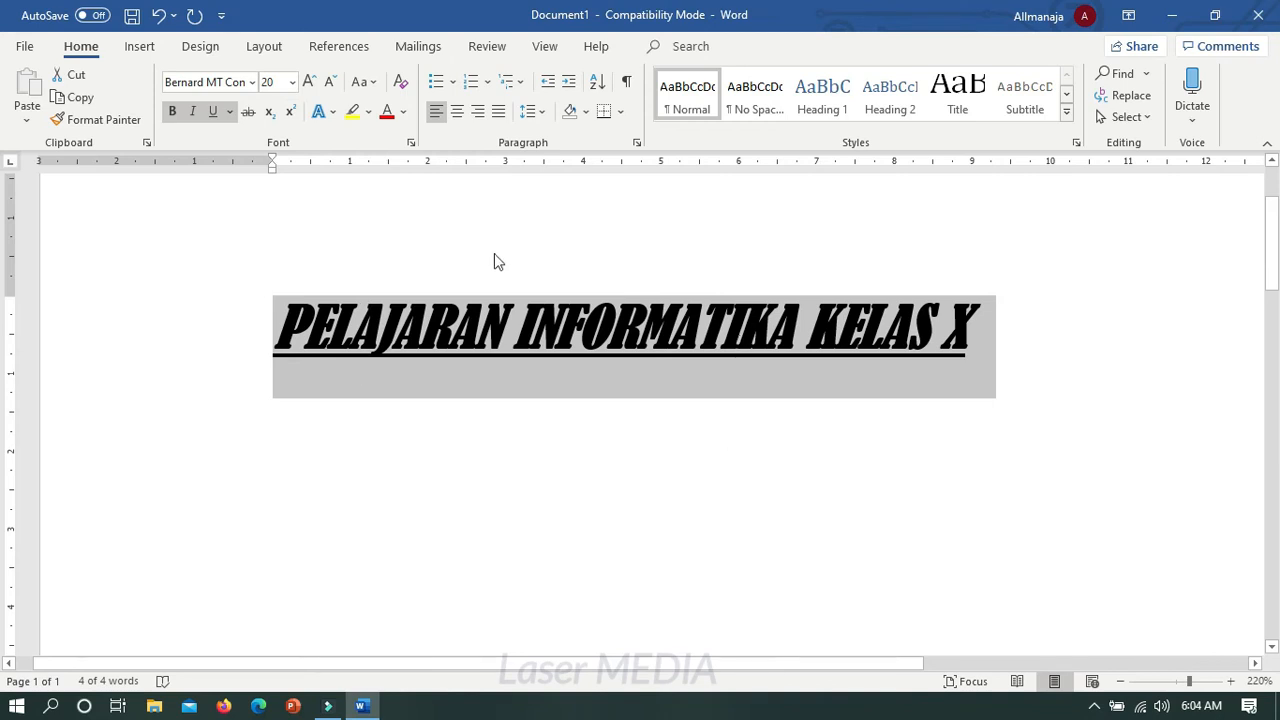
left_click(419, 400)
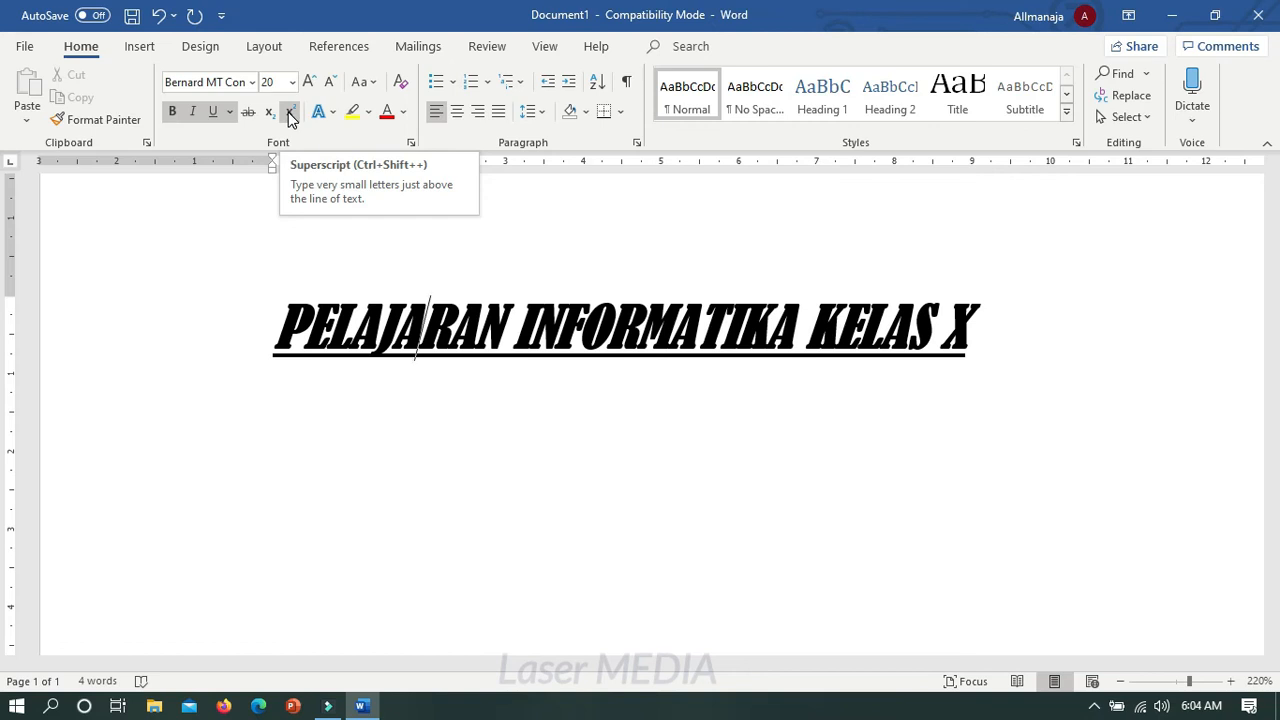
Add a new line below the title with bold, italic and underline turned off, and enter 52 on it.
left_click(988, 344)
key("Return")
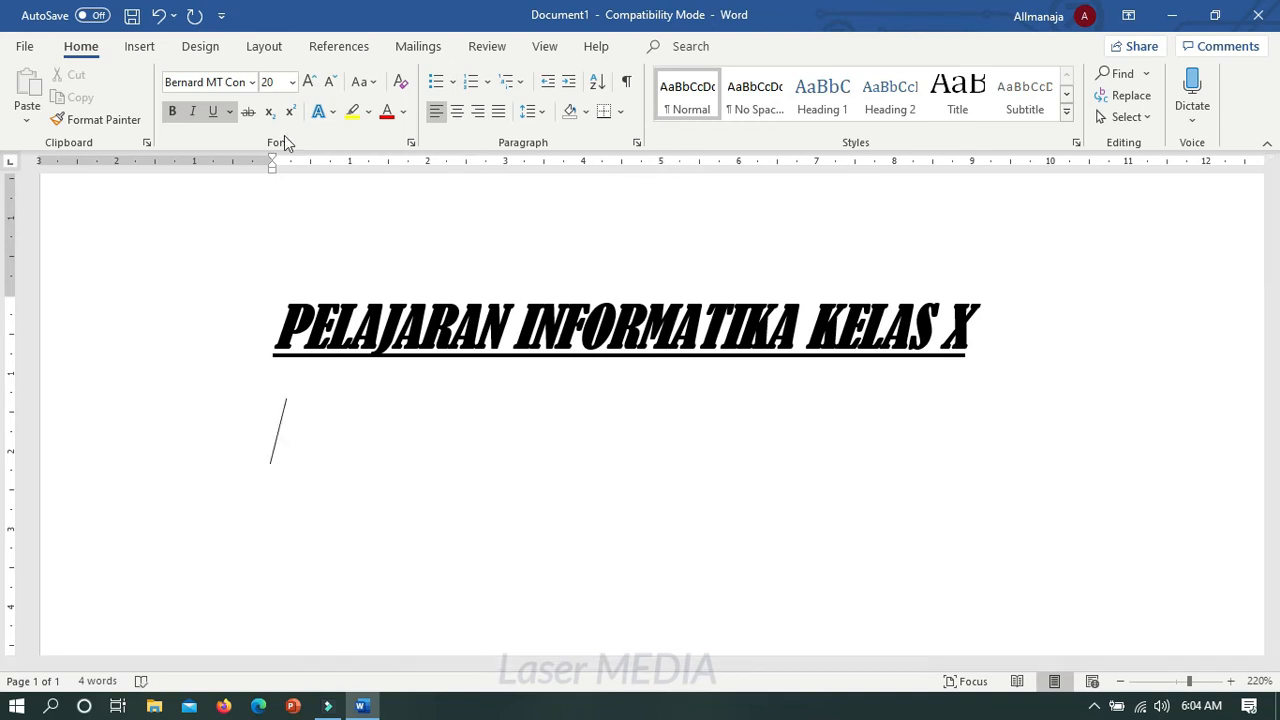
left_click(193, 111)
left_click(213, 112)
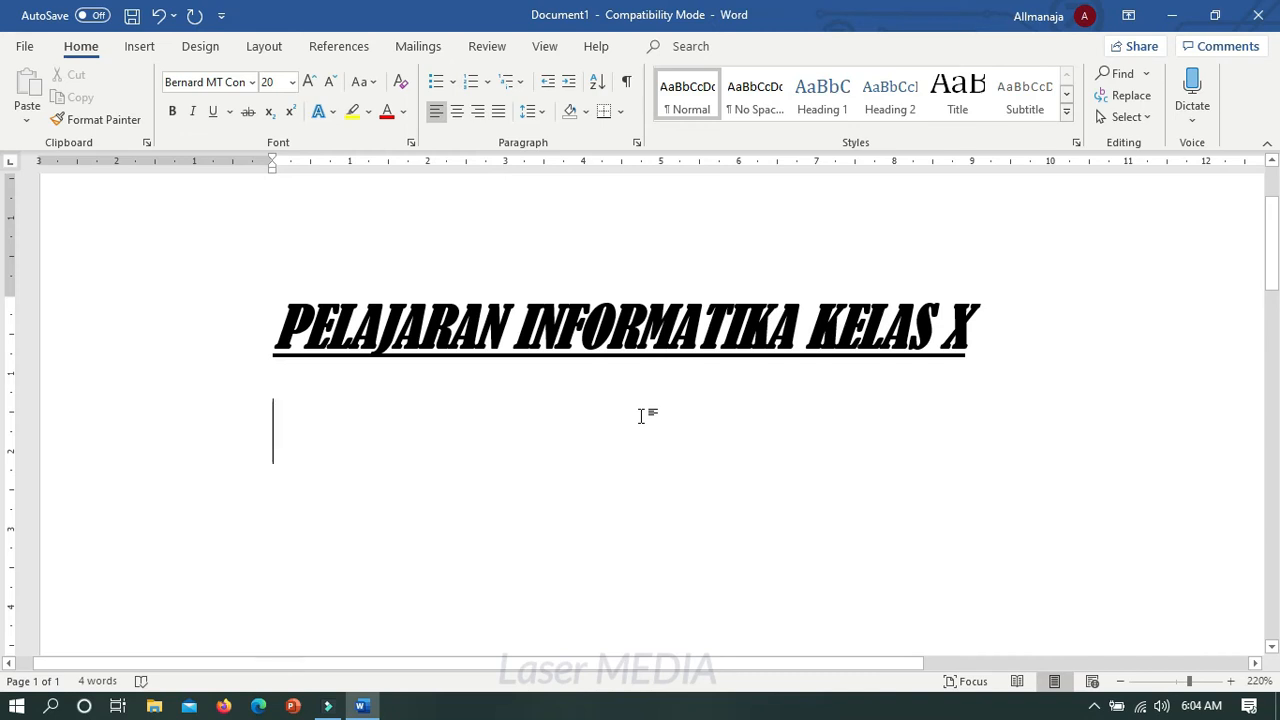
type("2")
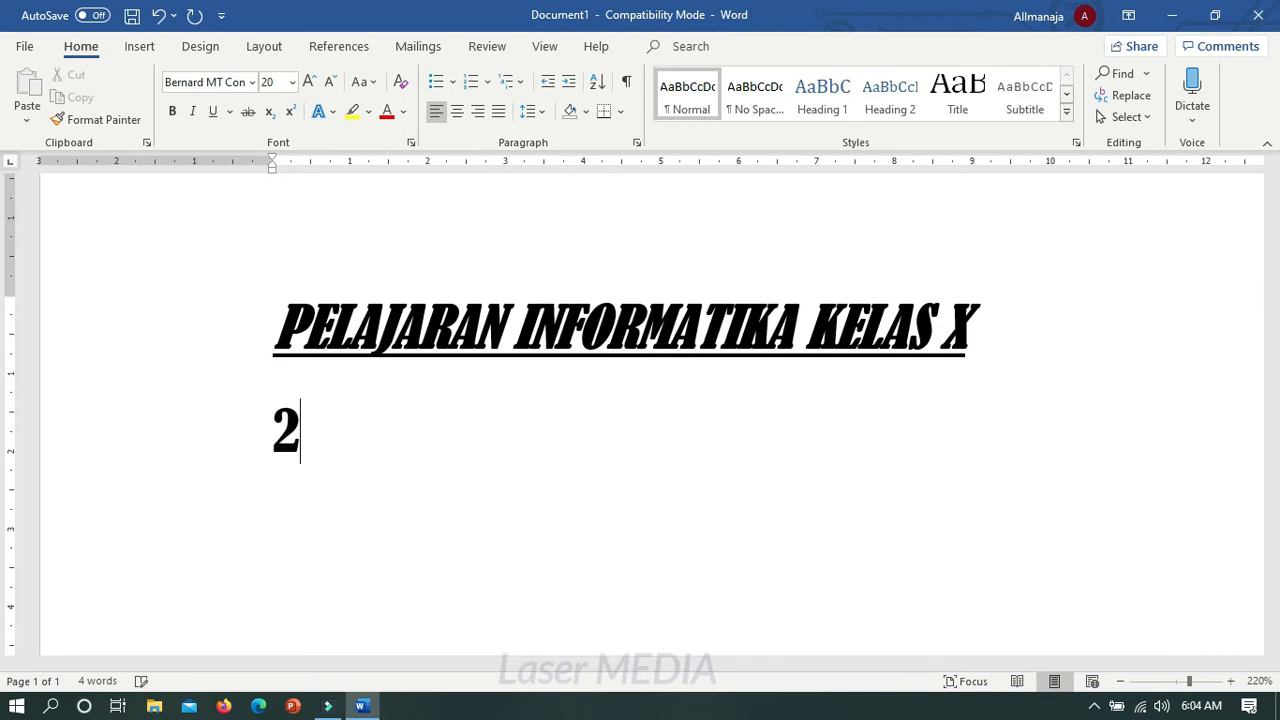
key("BackSpace")
type("5")
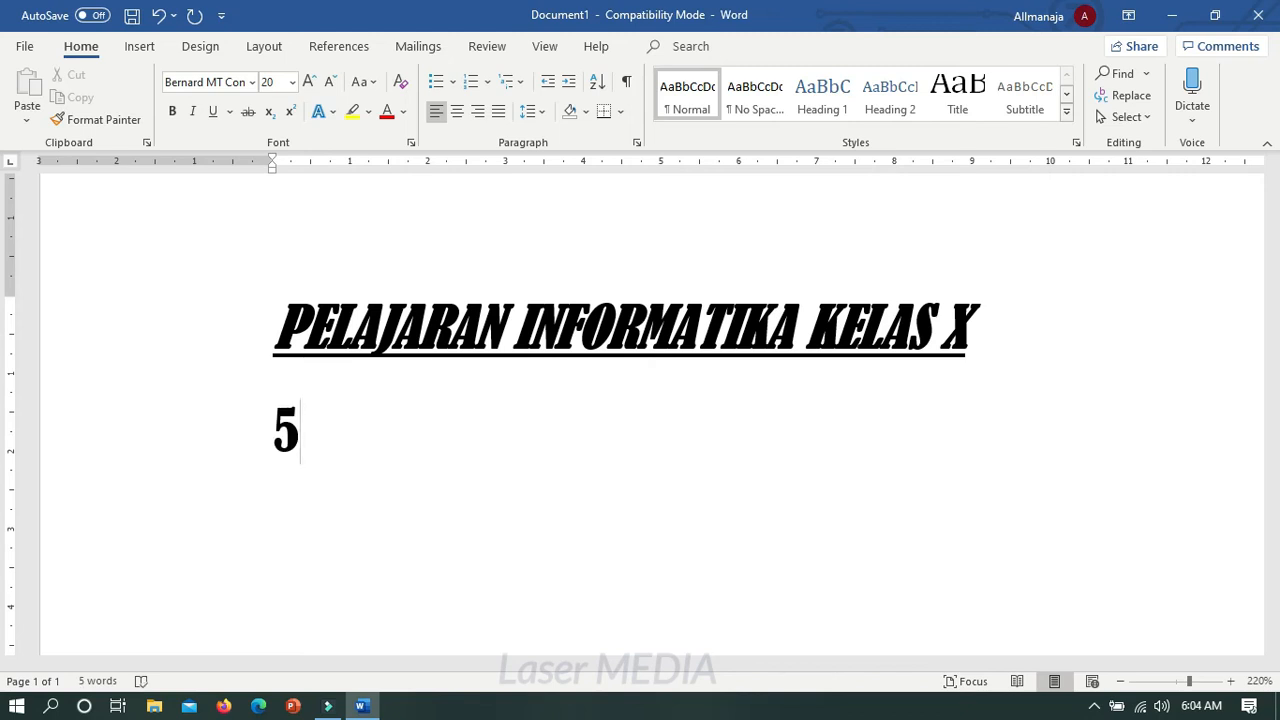
type("2")
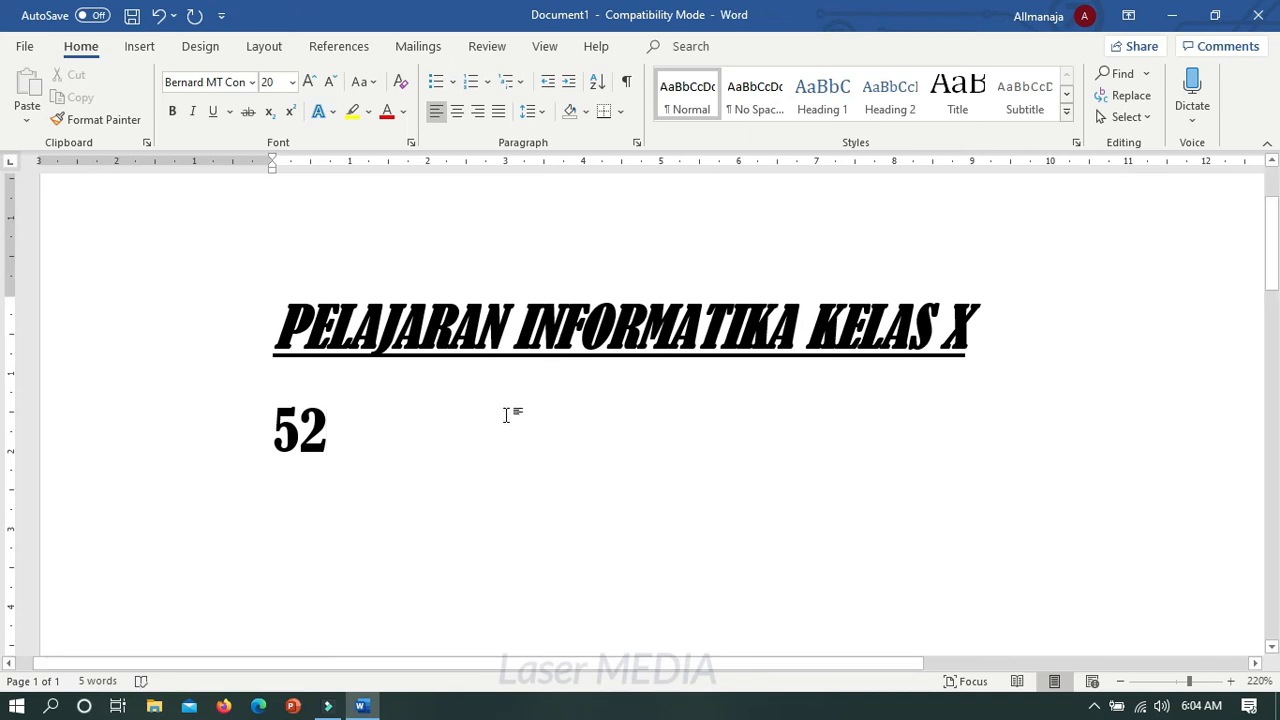
Format only the digit 2 in 52 as superscript.
left_click_drag(333, 443, 300, 440)
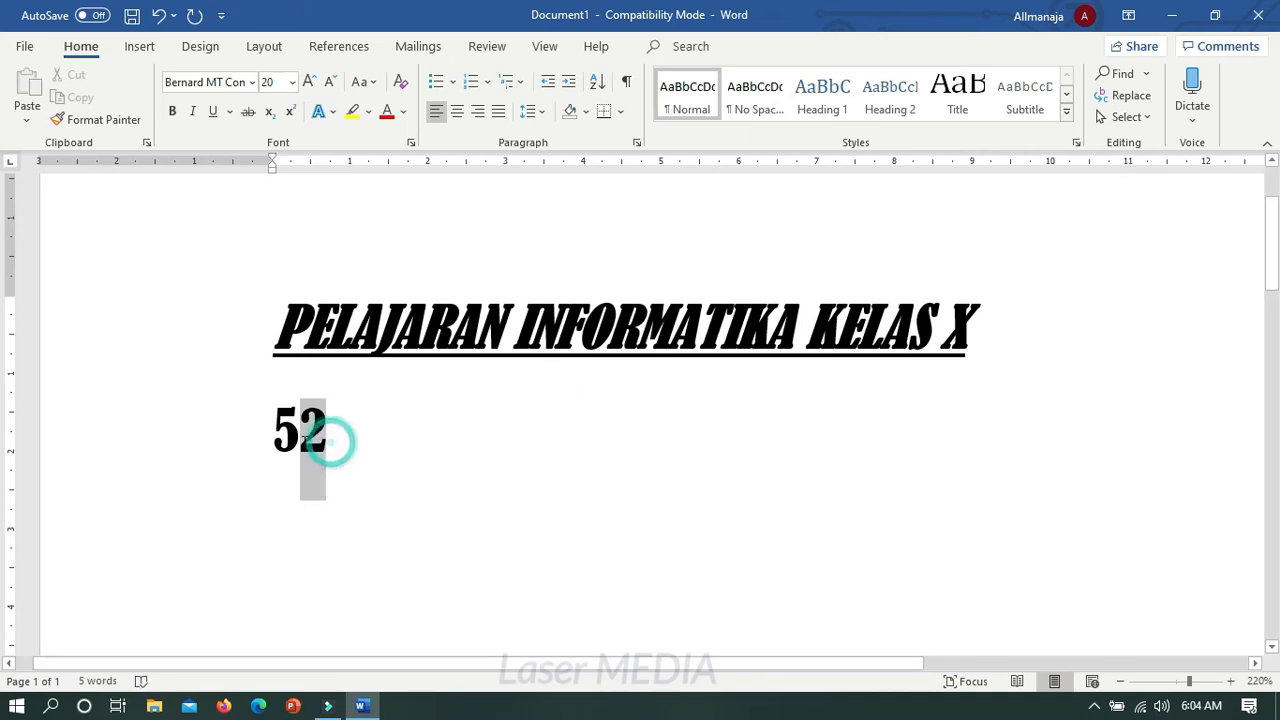
left_click(386, 494)
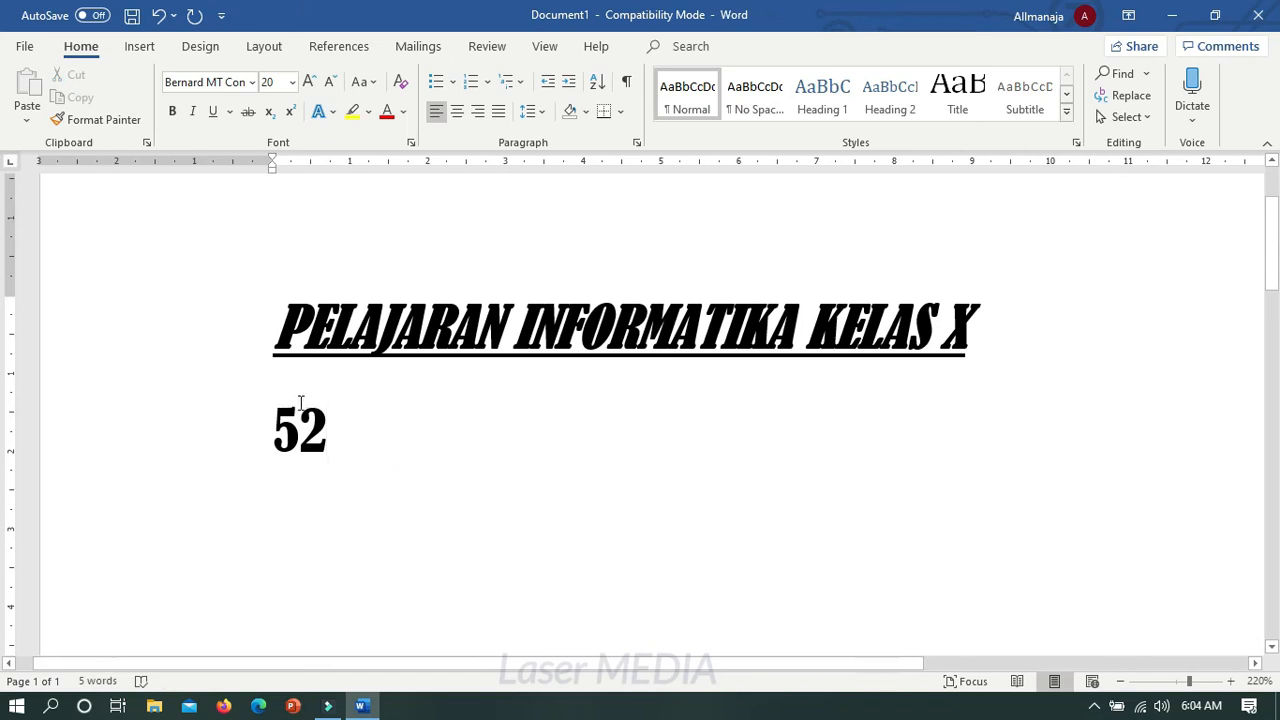
left_click_drag(355, 429, 310, 432)
left_click(349, 434)
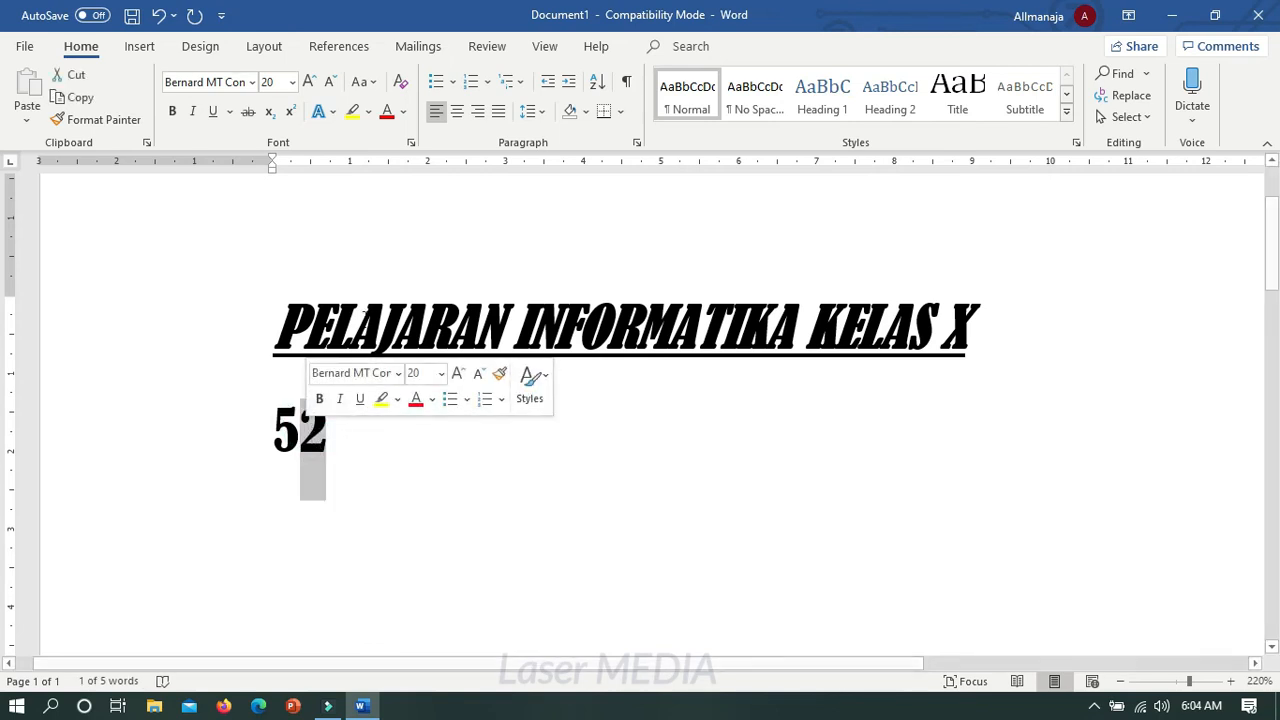
left_click(289, 116)
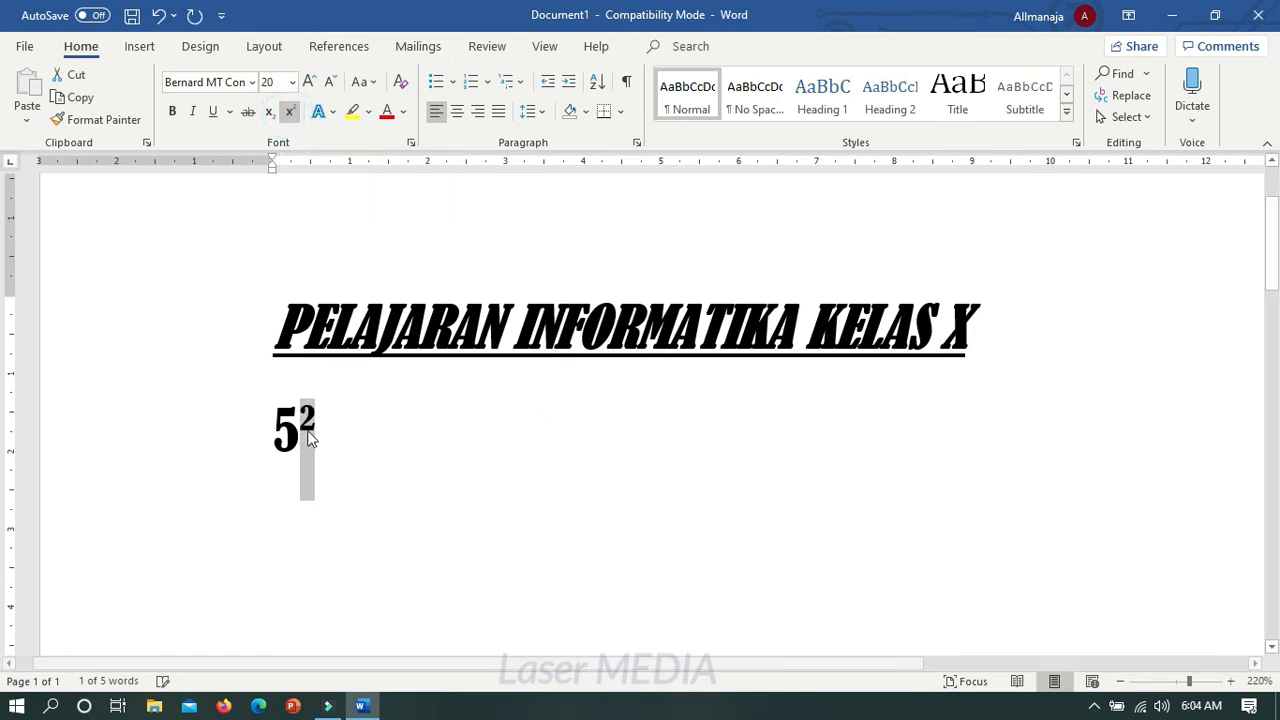
left_click(435, 560)
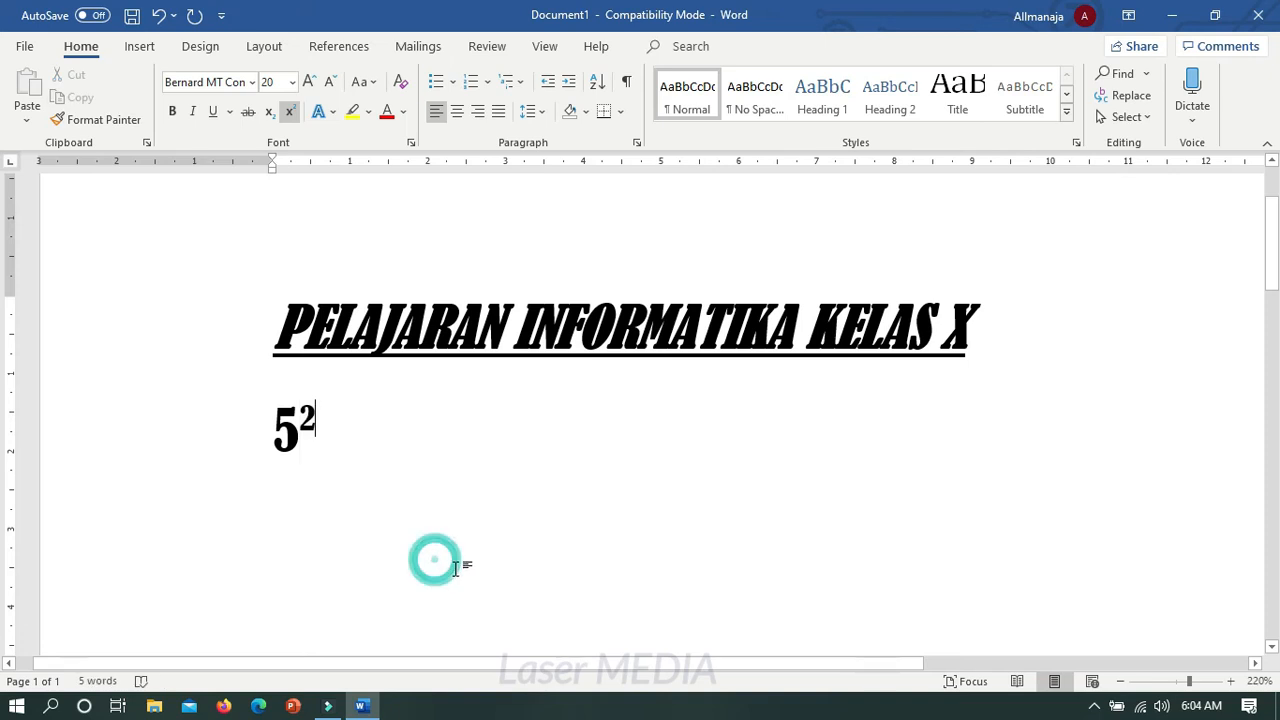
Remove the superscript from the 2, try subscript and superscript on it in turn, and return it to normal text.
mouse_move(323, 429)
left_mouse_down()
mouse_move(266, 417)
mouse_move(329, 434)
mouse_move(301, 422)
left_mouse_up()
left_click(323, 440)
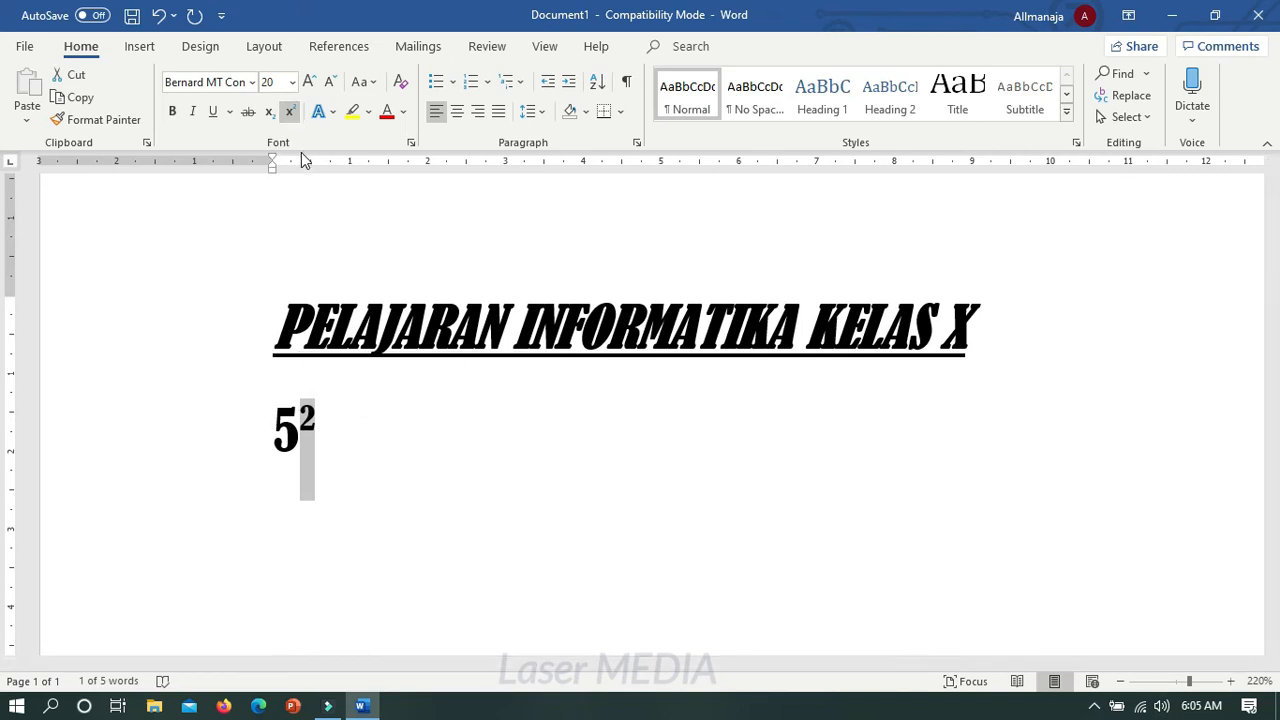
left_click(289, 114)
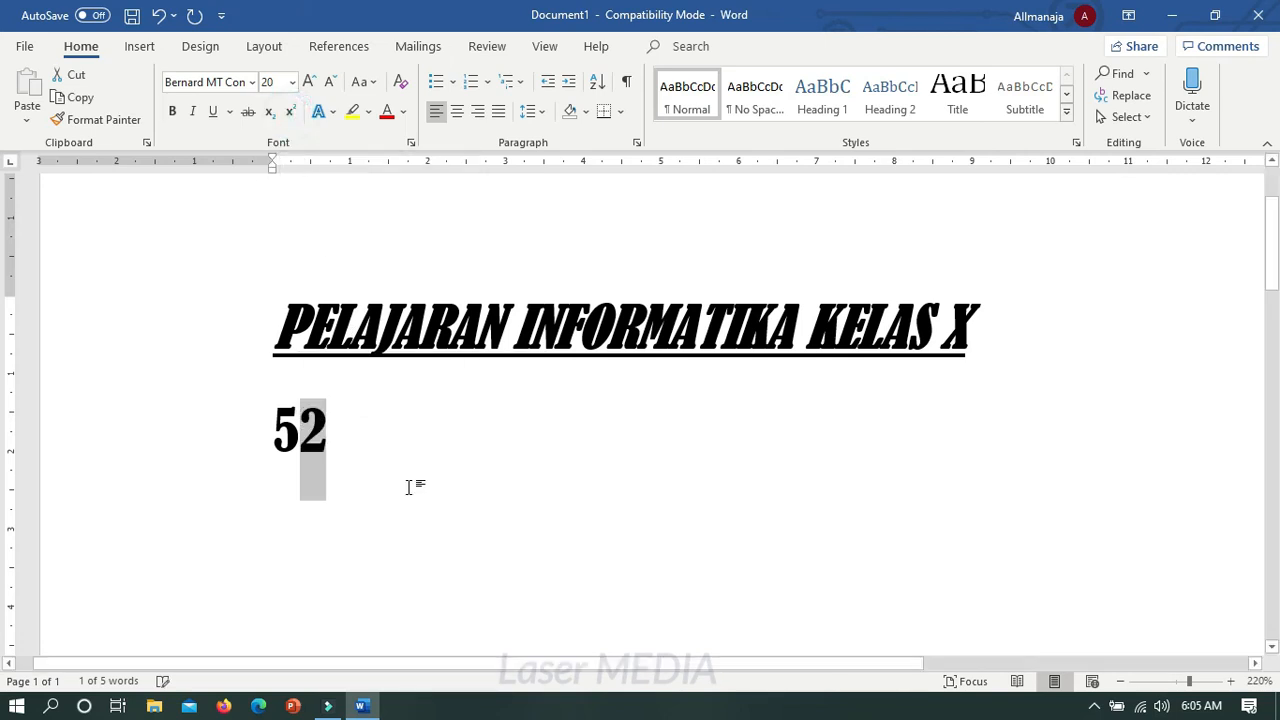
left_click(270, 113)
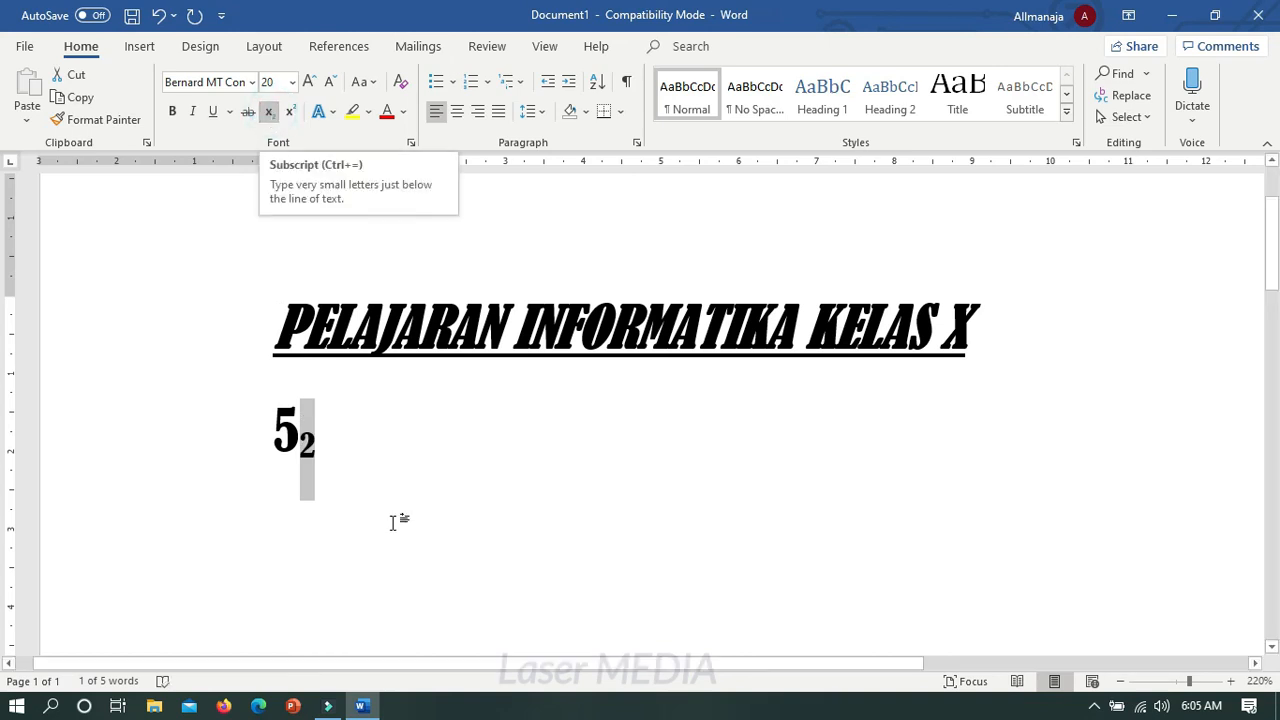
left_click(289, 111)
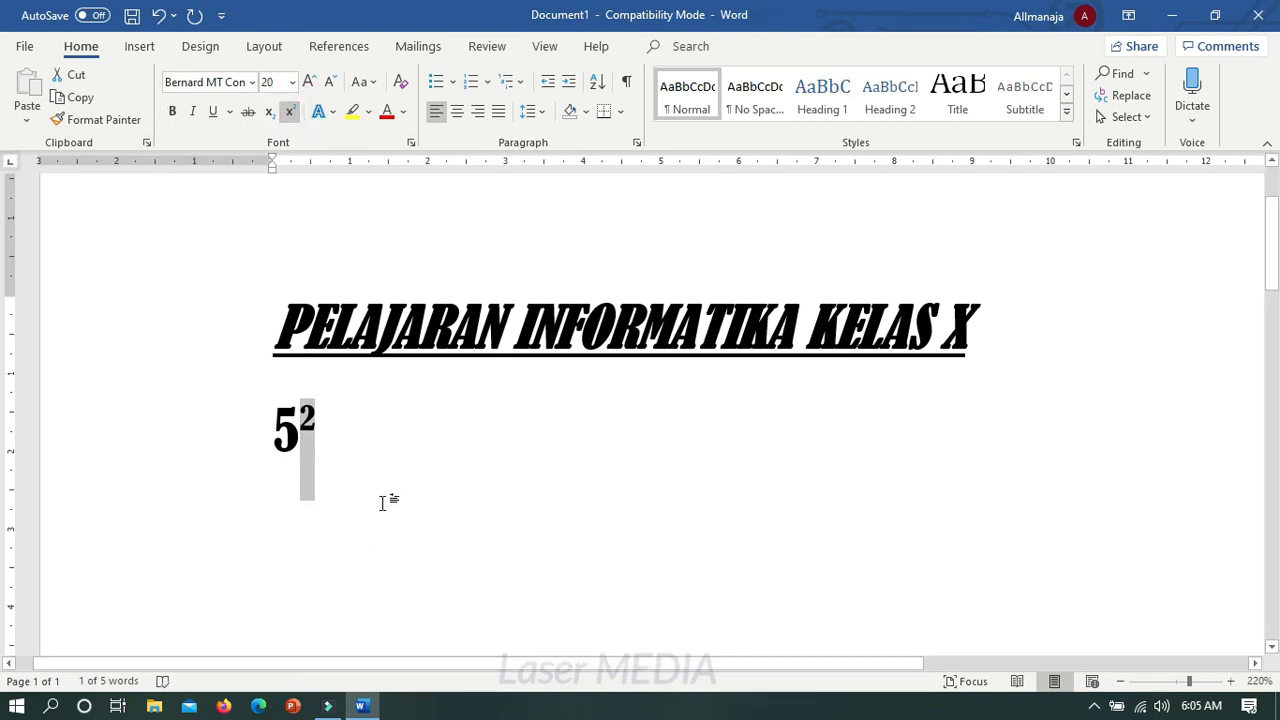
left_click(290, 112)
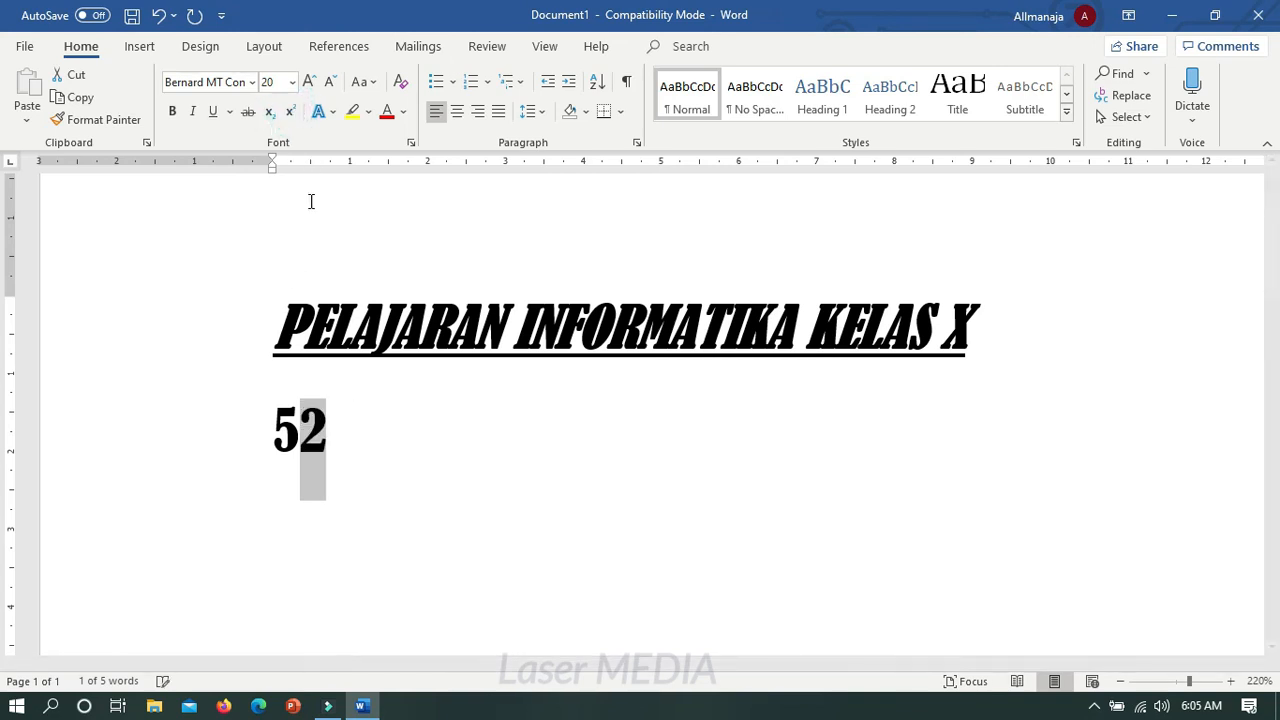
left_click(522, 456)
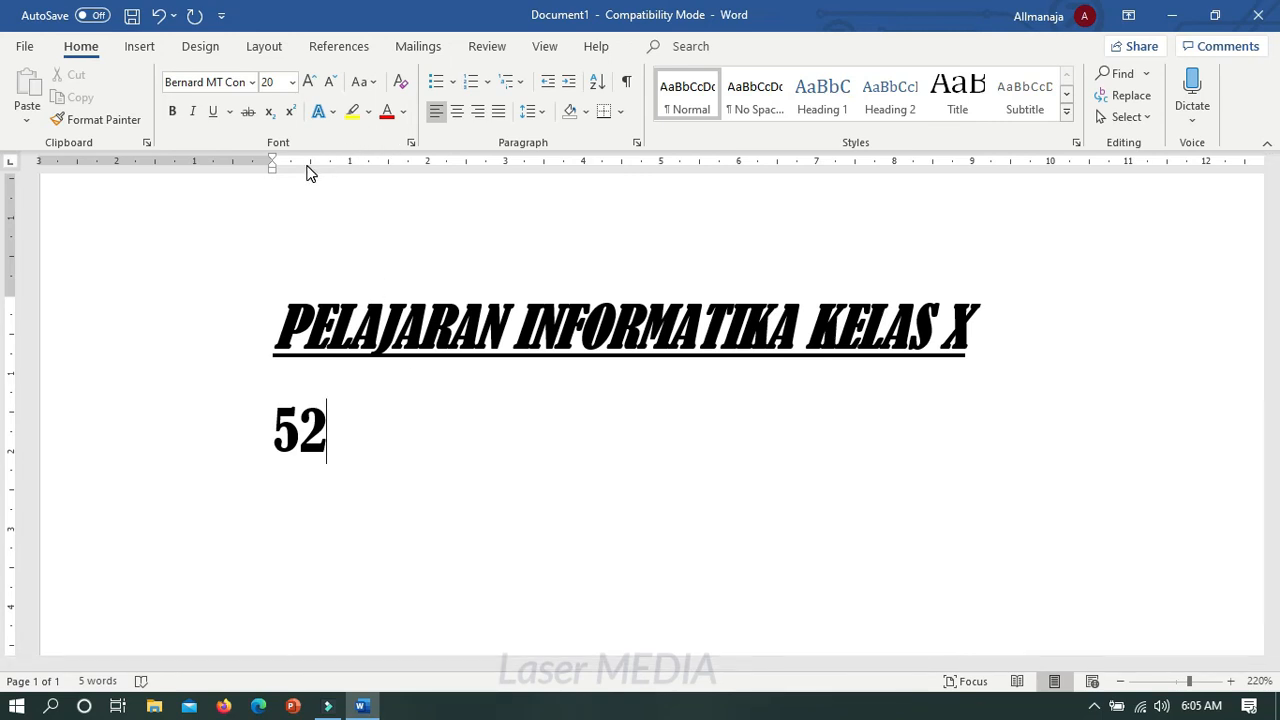
Select the whole title line and grow its font stepwise to size 26.
left_click(254, 323)
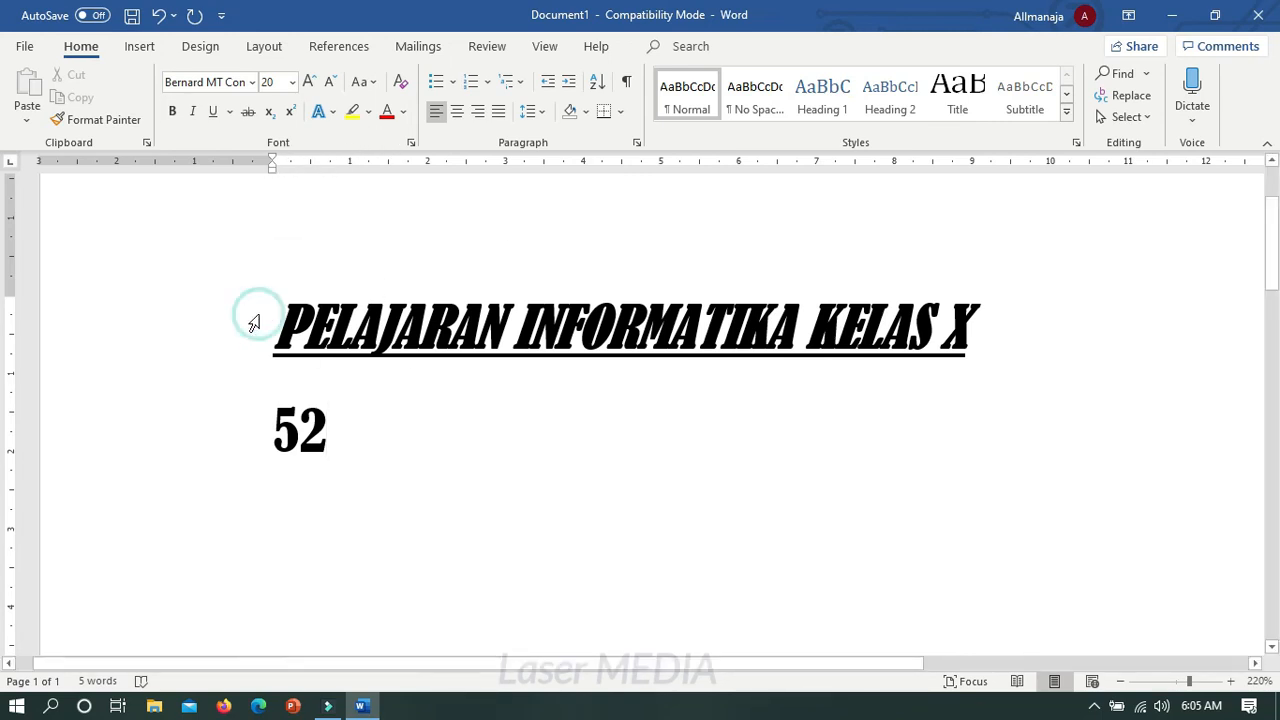
left_click(417, 366)
left_click_drag(280, 325, 1008, 320)
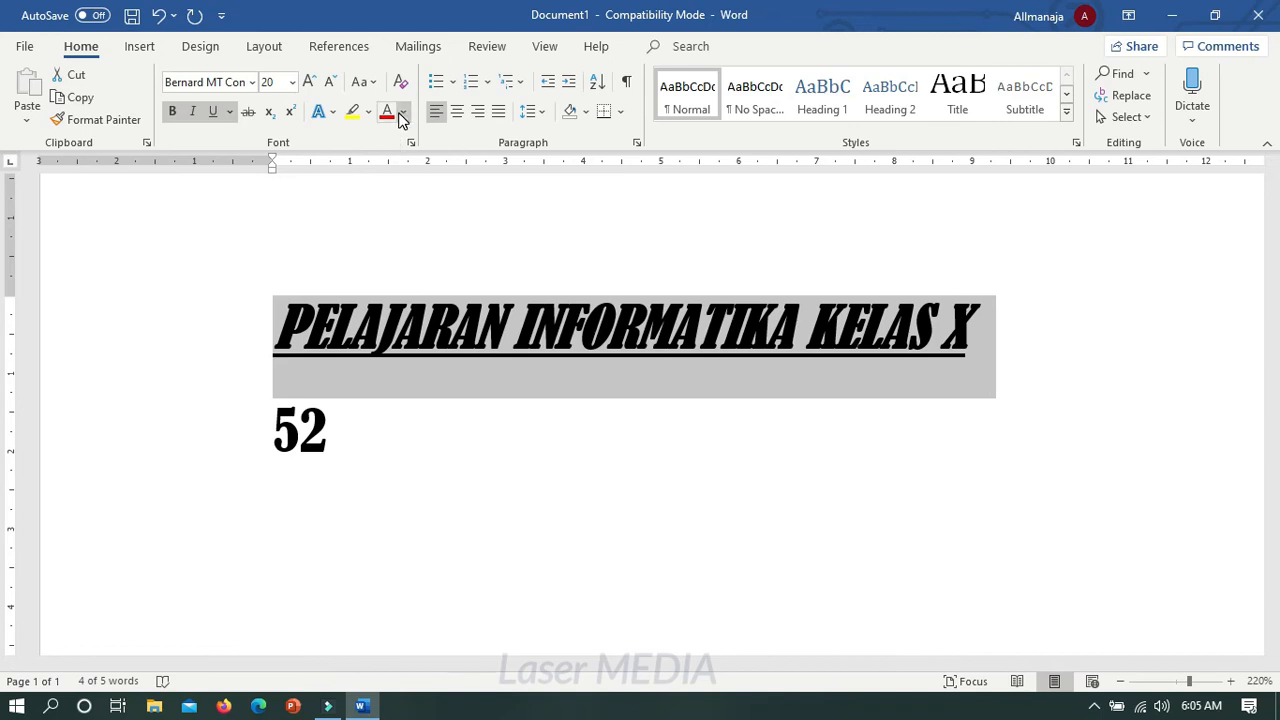
left_click(315, 82)
left_click(311, 82)
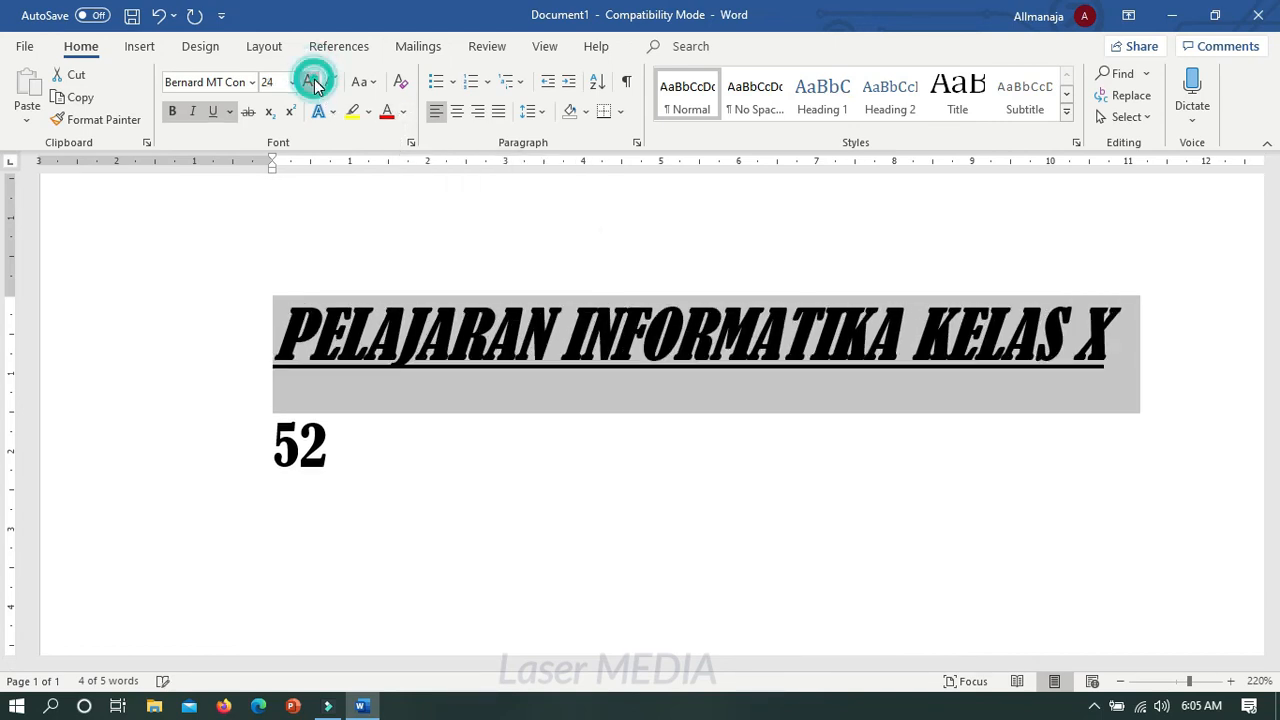
left_click(312, 82)
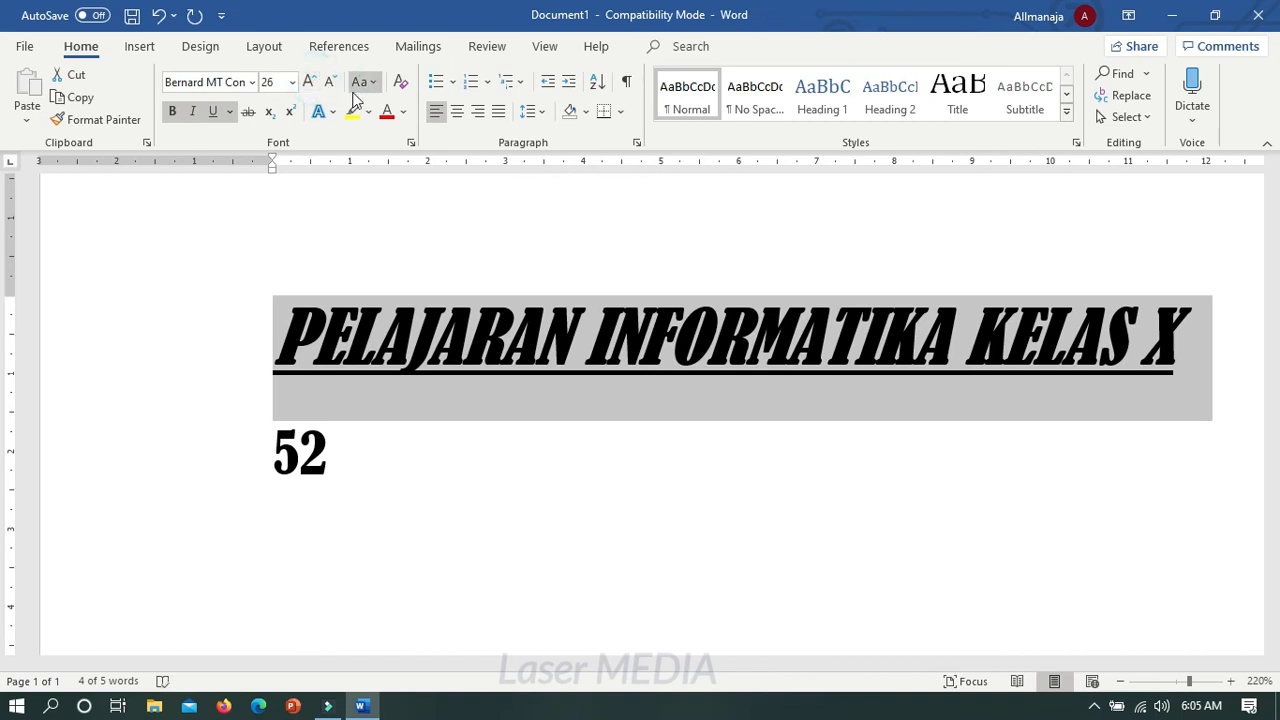
Reselect the title line and remove its italic, underline and bold formatting.
left_click(403, 112)
left_click(691, 277)
left_click(277, 334)
left_click(183, 353)
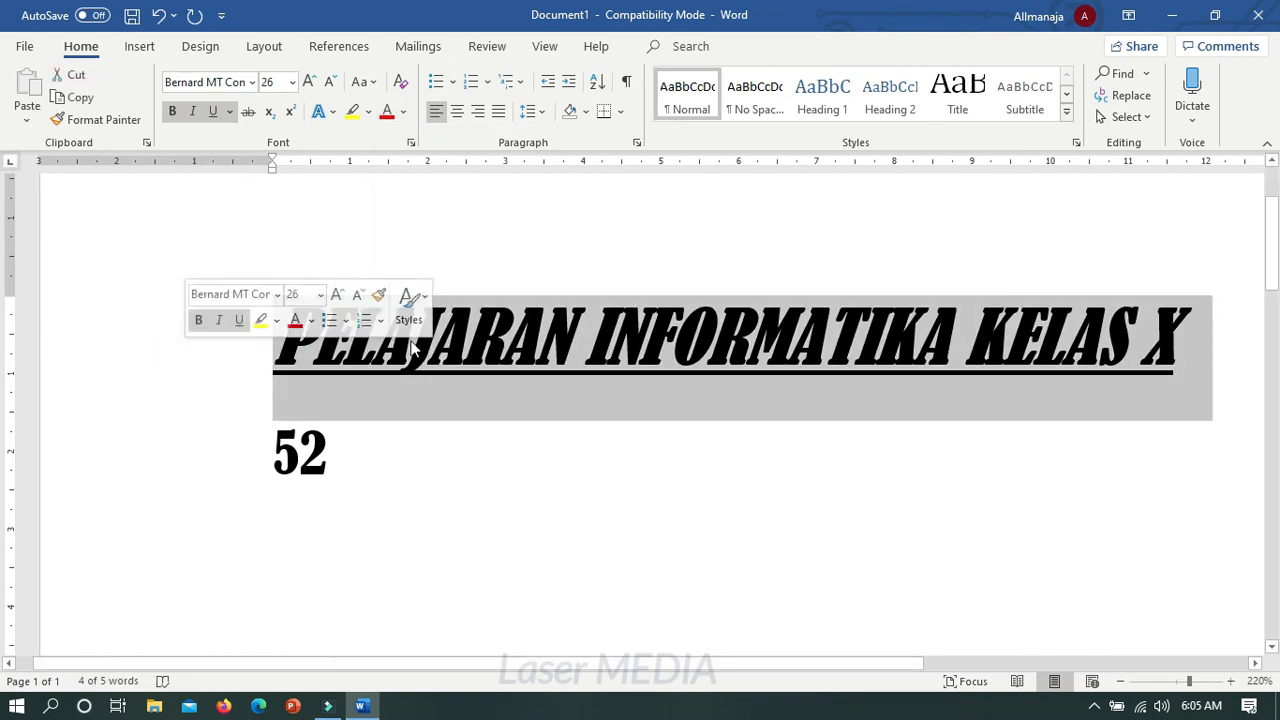
left_click(193, 112)
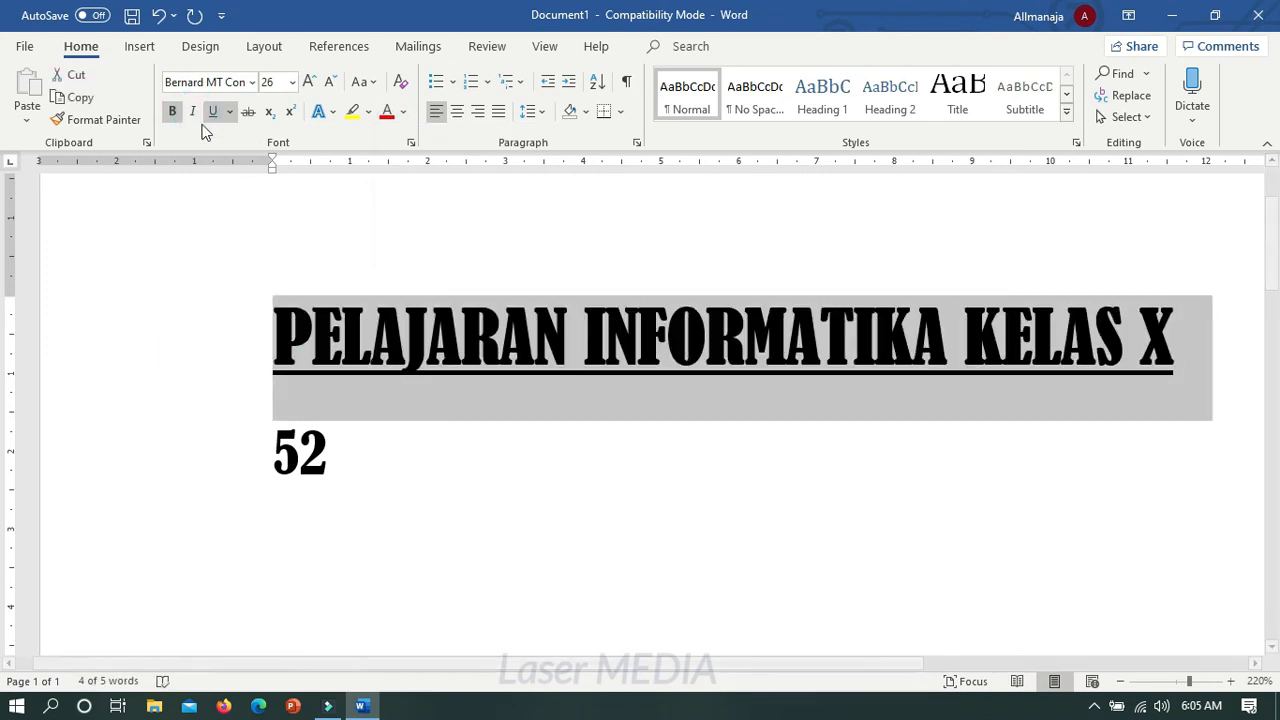
left_click(213, 111)
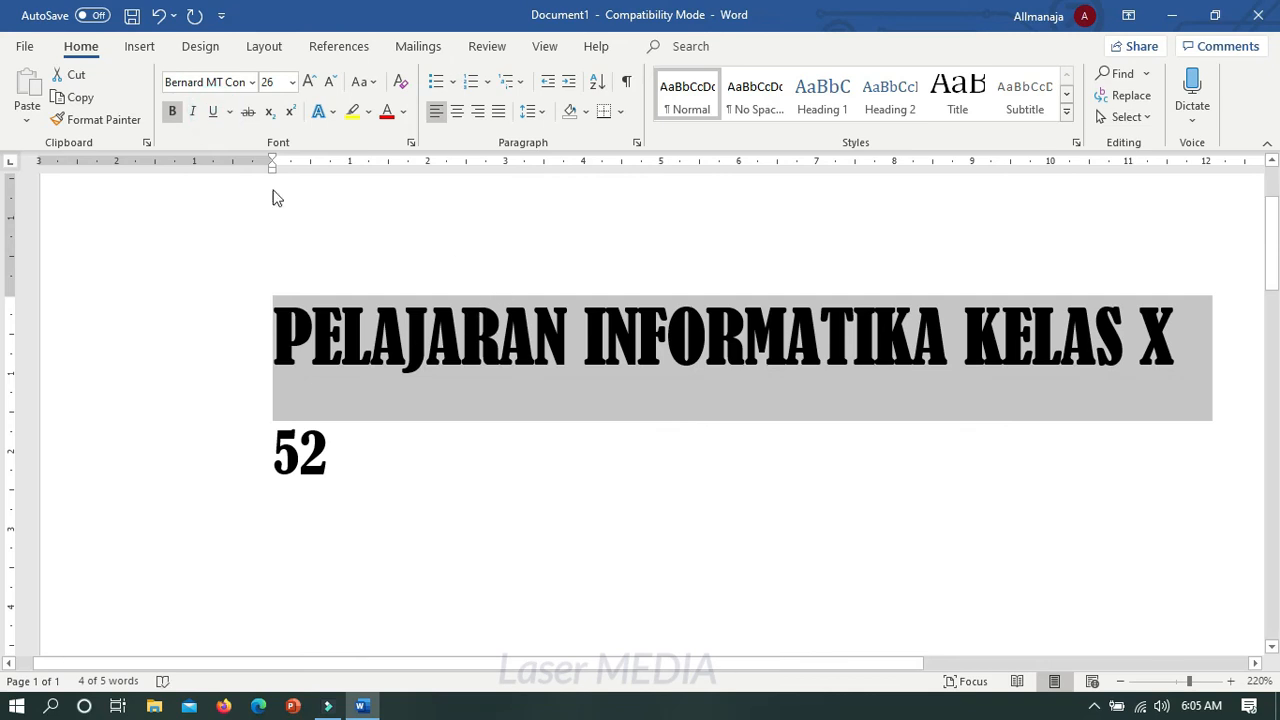
left_click(172, 111)
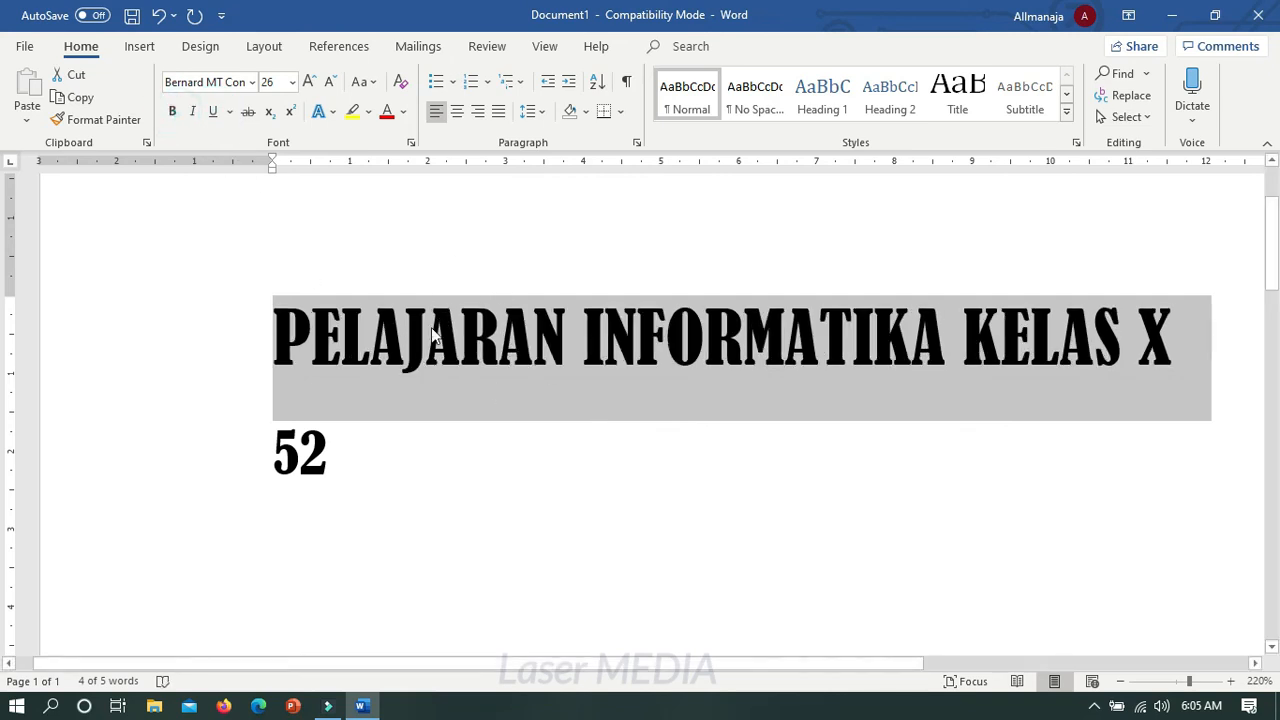
Set the title line's font colour to the standard Red and deselect it.
left_click(404, 112)
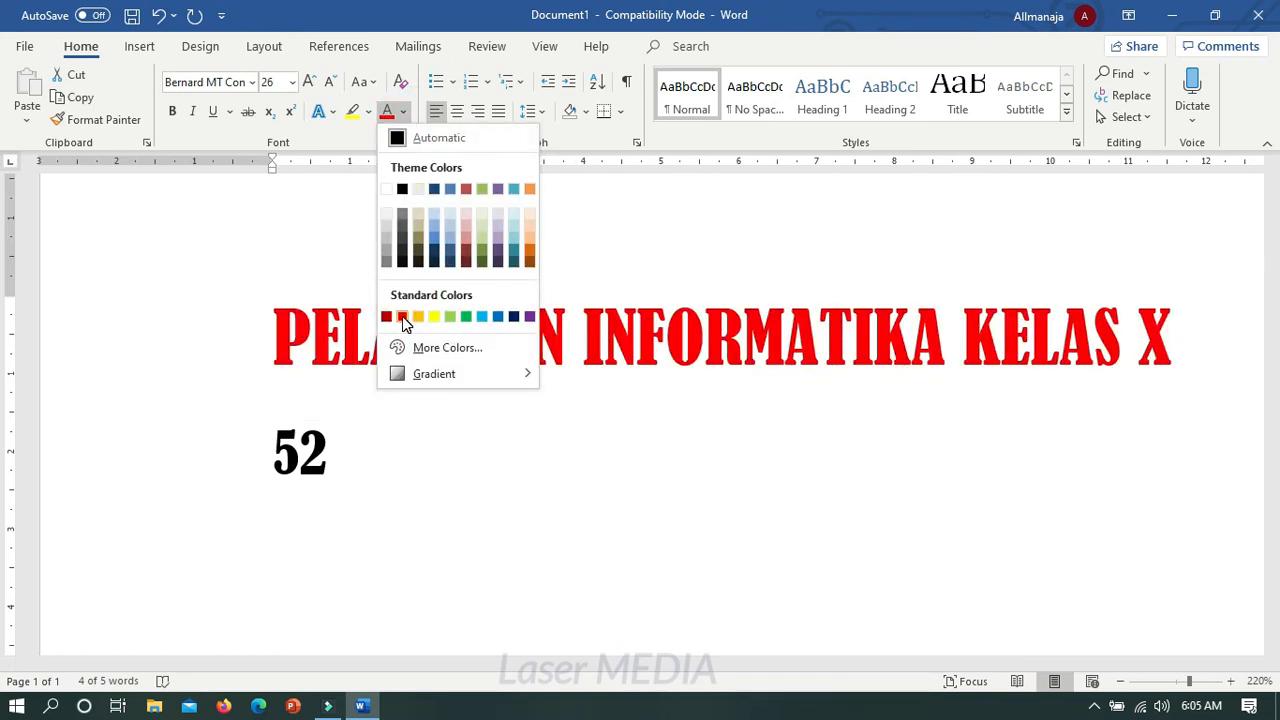
left_click(402, 316)
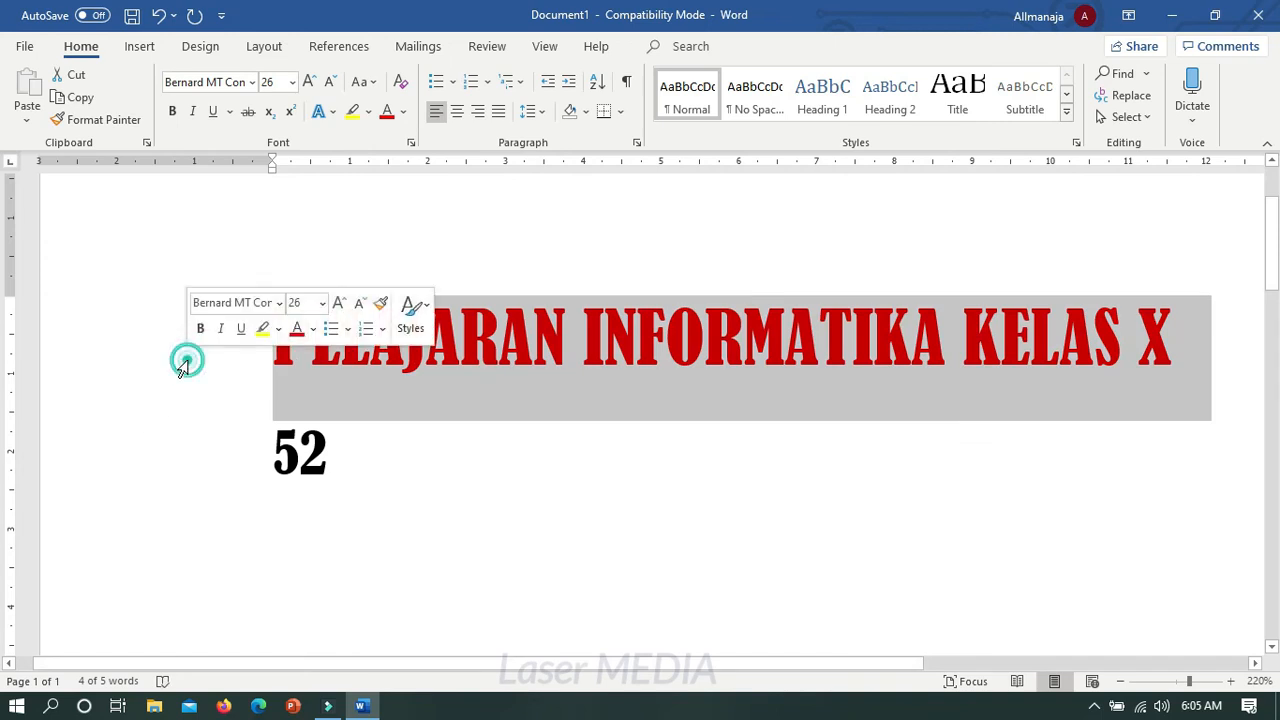
left_click(391, 394)
Reselect the title line, set its font colour to the standard Yellow and deselect it.
left_click(209, 336)
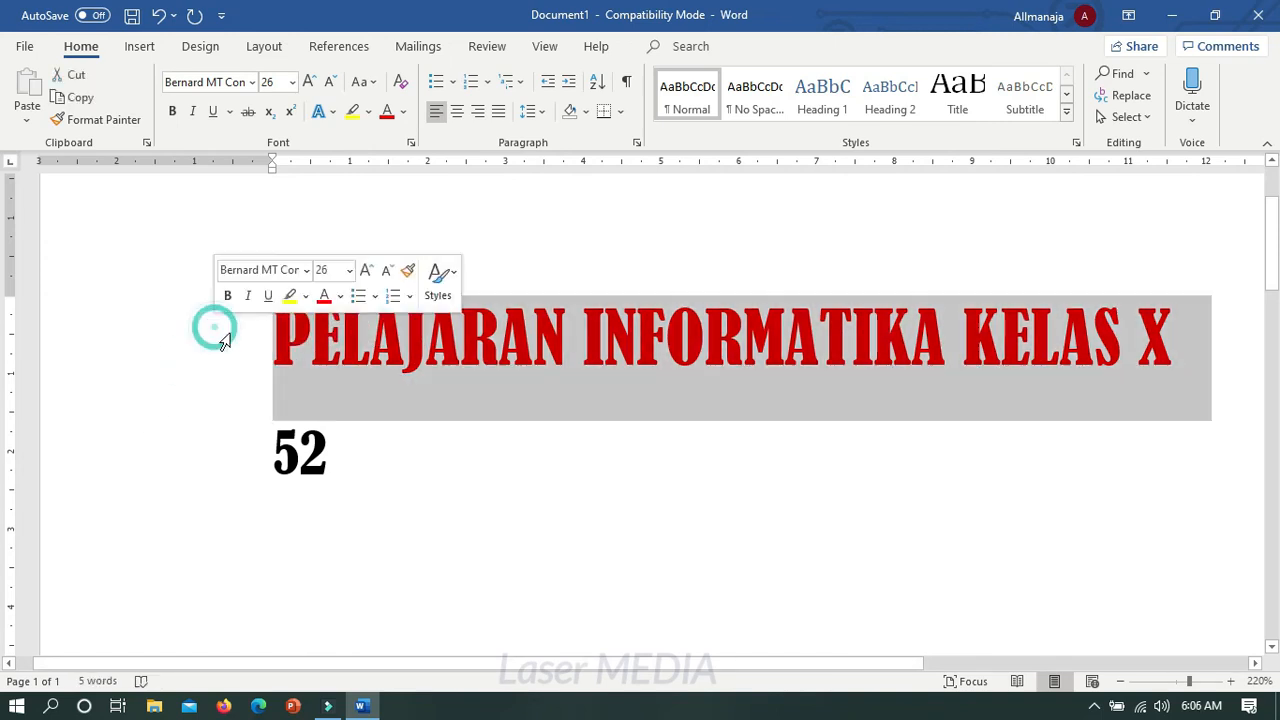
left_click(403, 111)
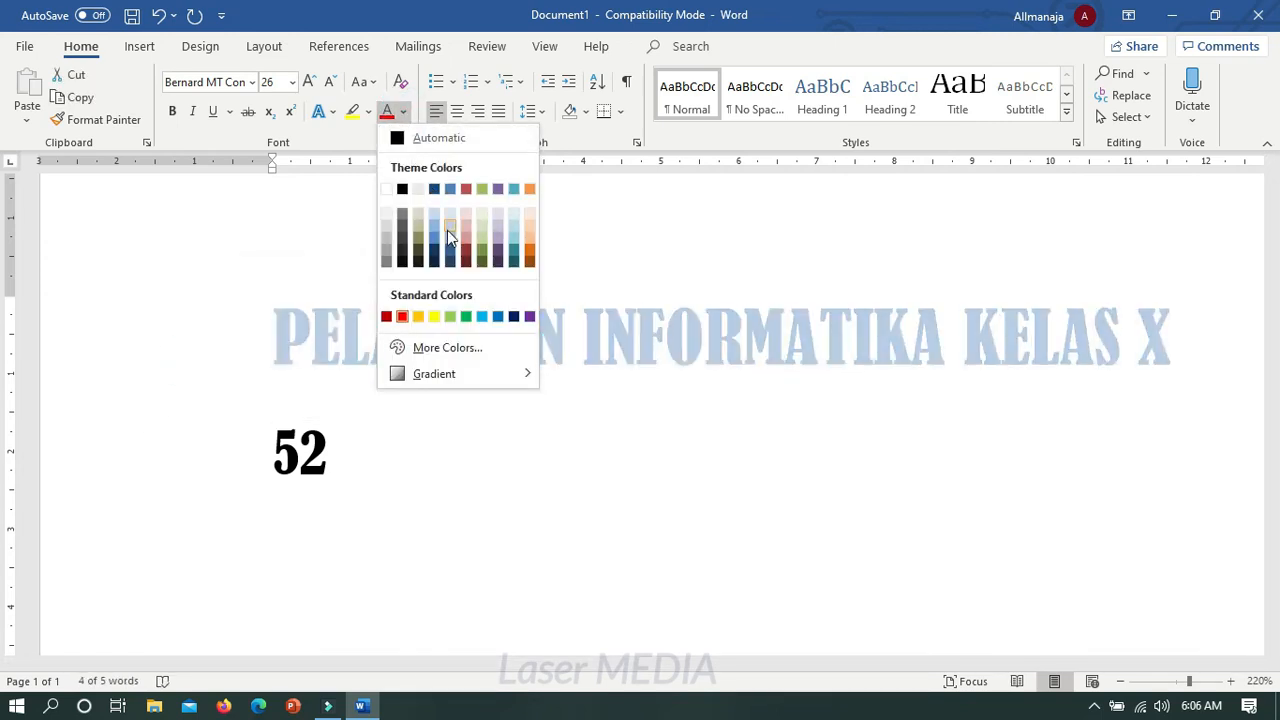
left_click(434, 316)
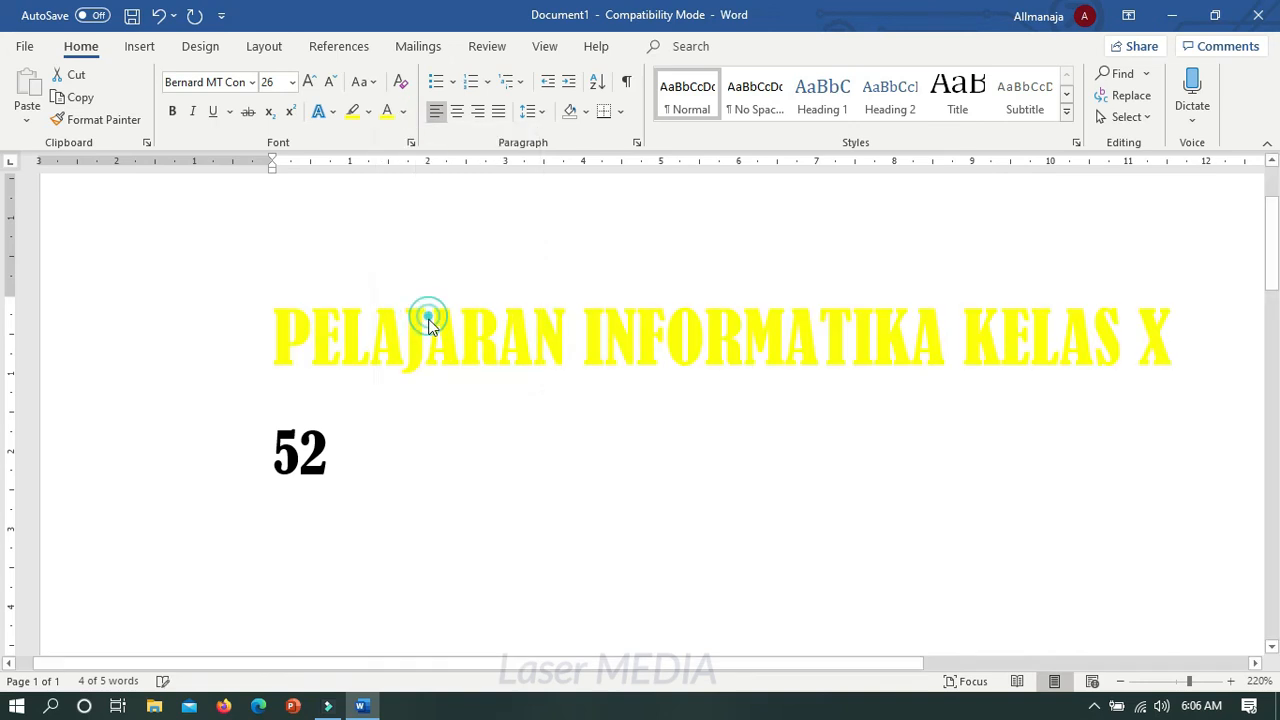
left_click(449, 420)
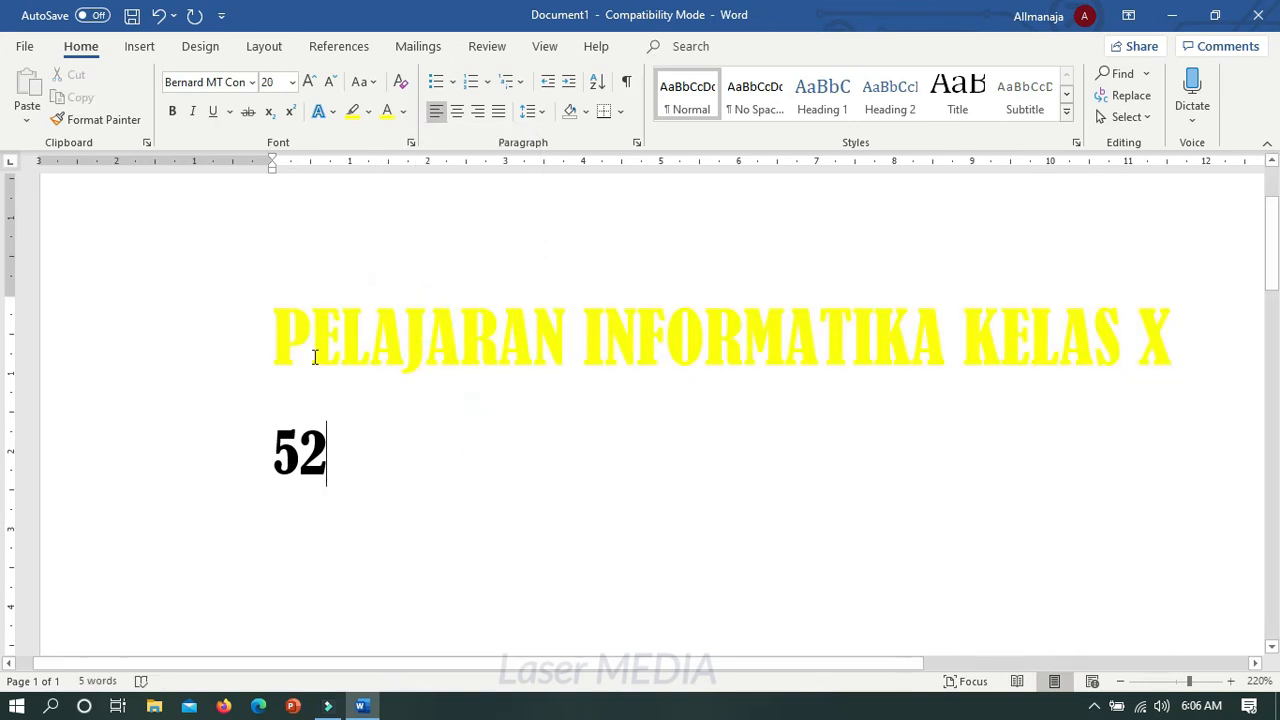
Select the title line, change its font colour to a dark shade of the orange theme colour and deselect it.
left_click(237, 343)
left_click(403, 112)
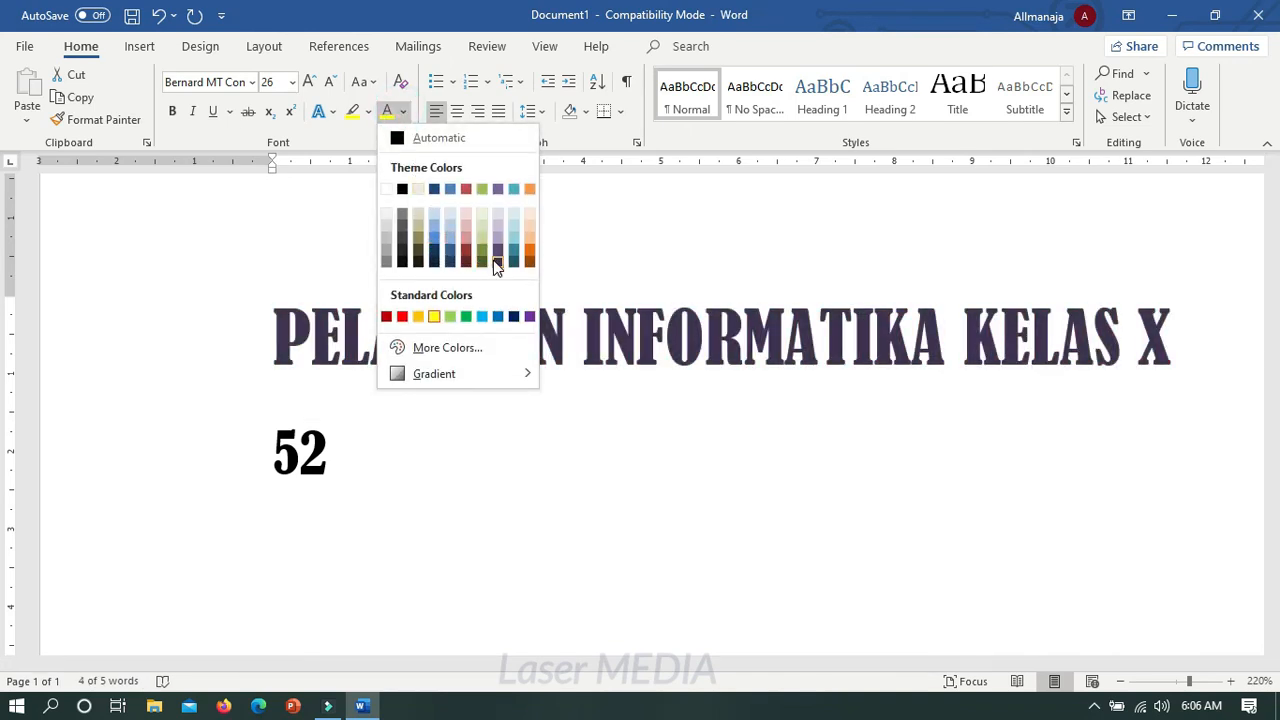
left_click(530, 256)
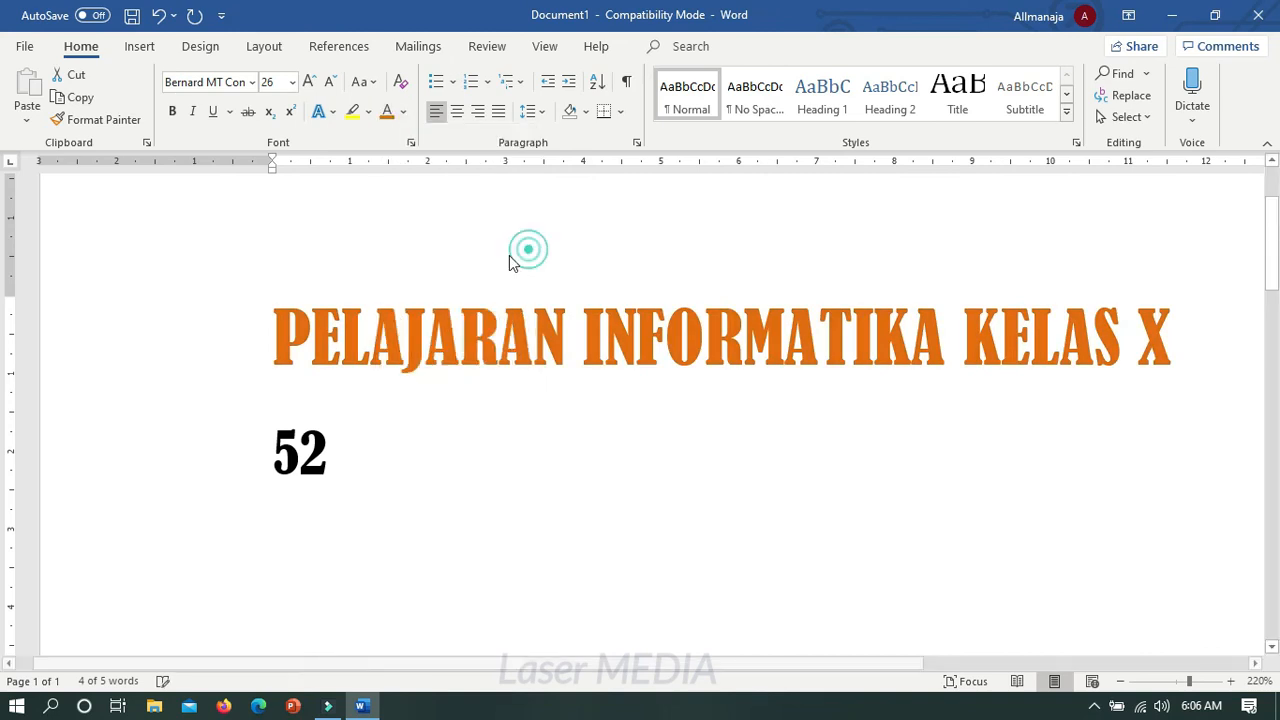
left_click(418, 374)
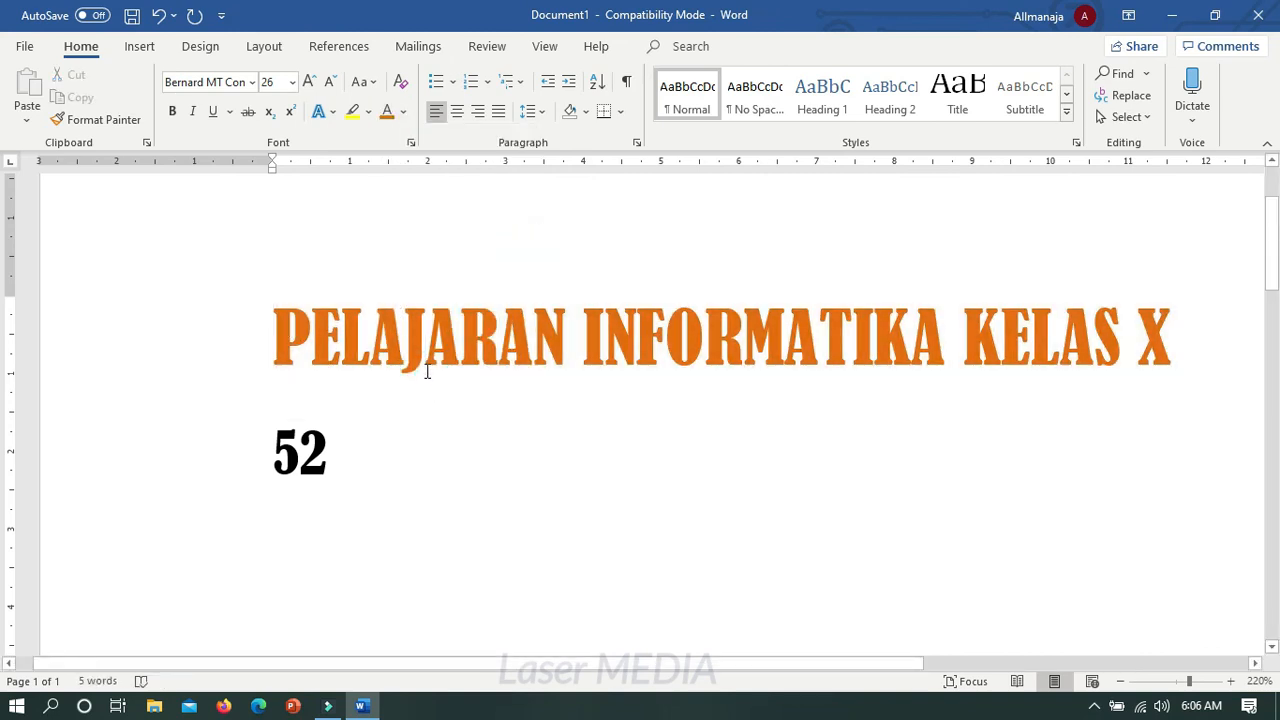
left_click(239, 337)
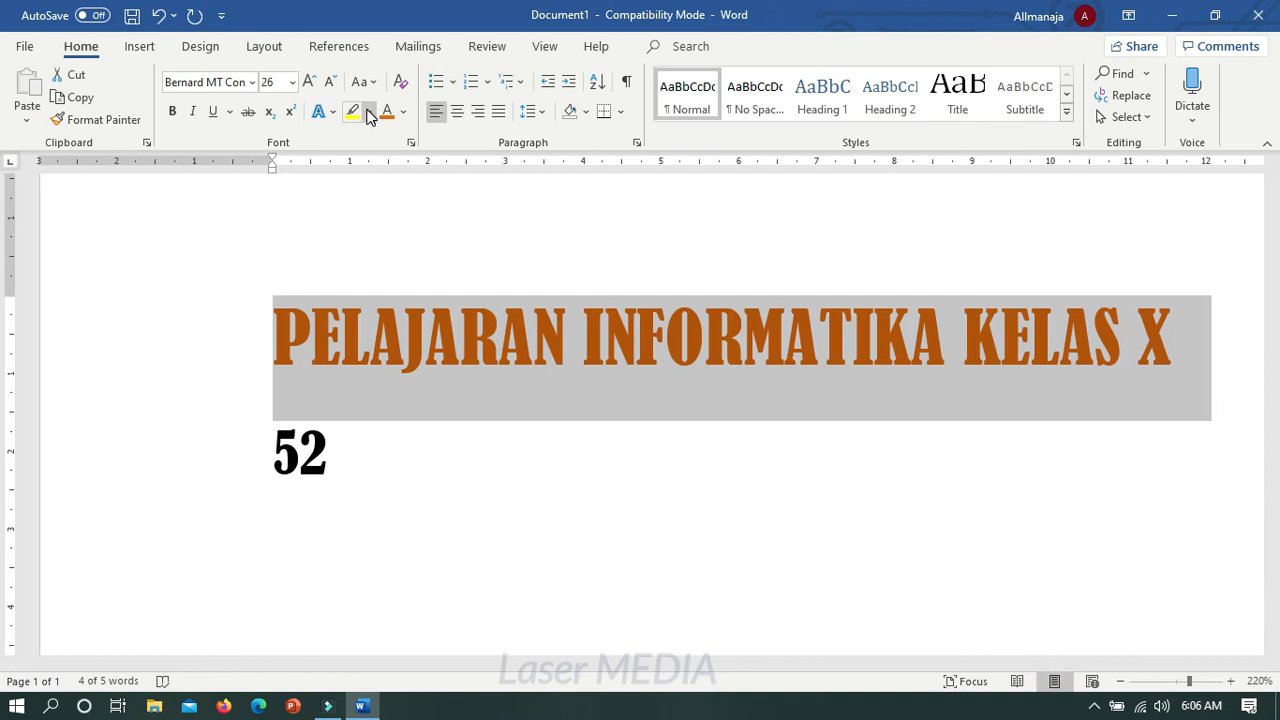
left_click(368, 113)
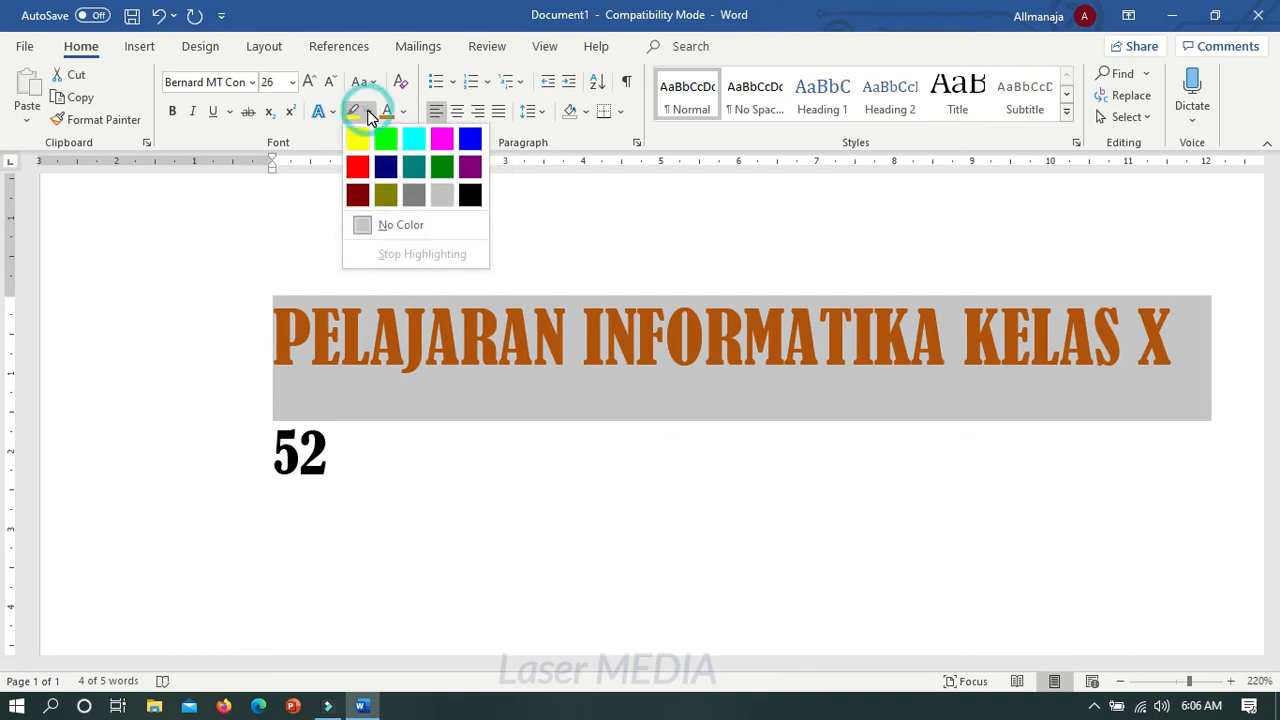
left_click(440, 363)
left_click(442, 364)
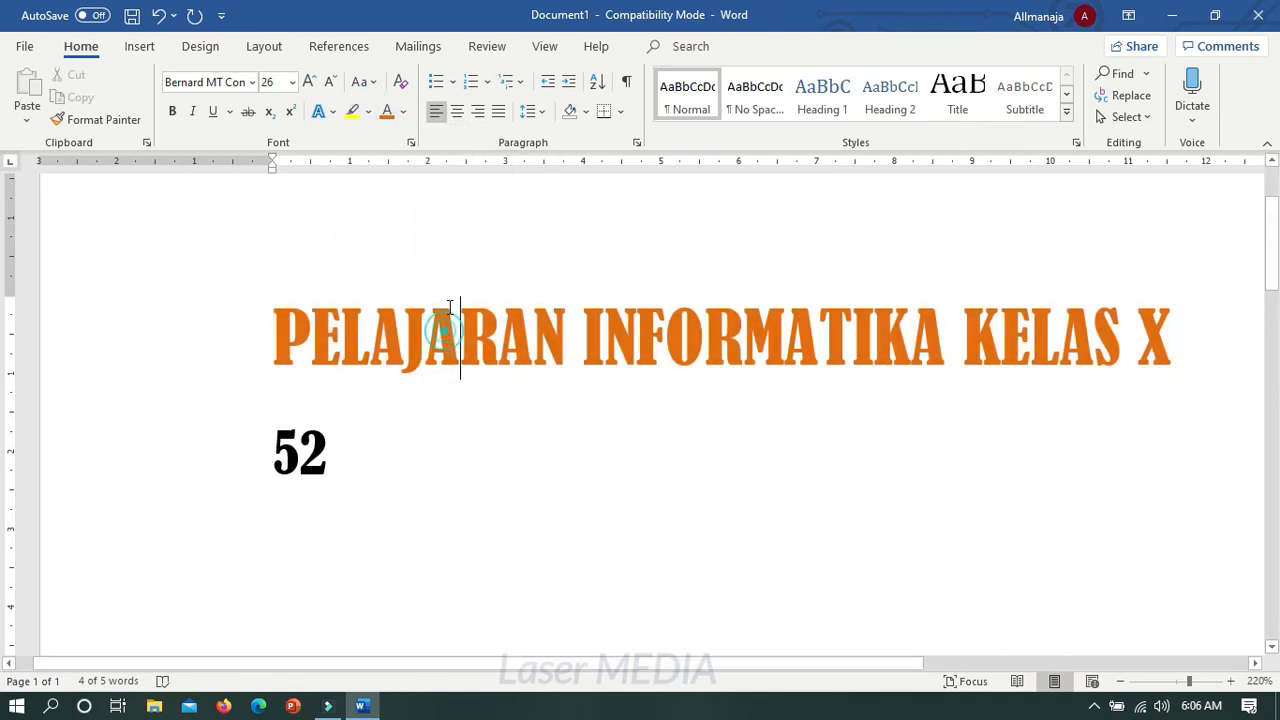
Select the whole title line, apply a purple text highlight to it and deselect it.
left_click_drag(282, 354, 1229, 343)
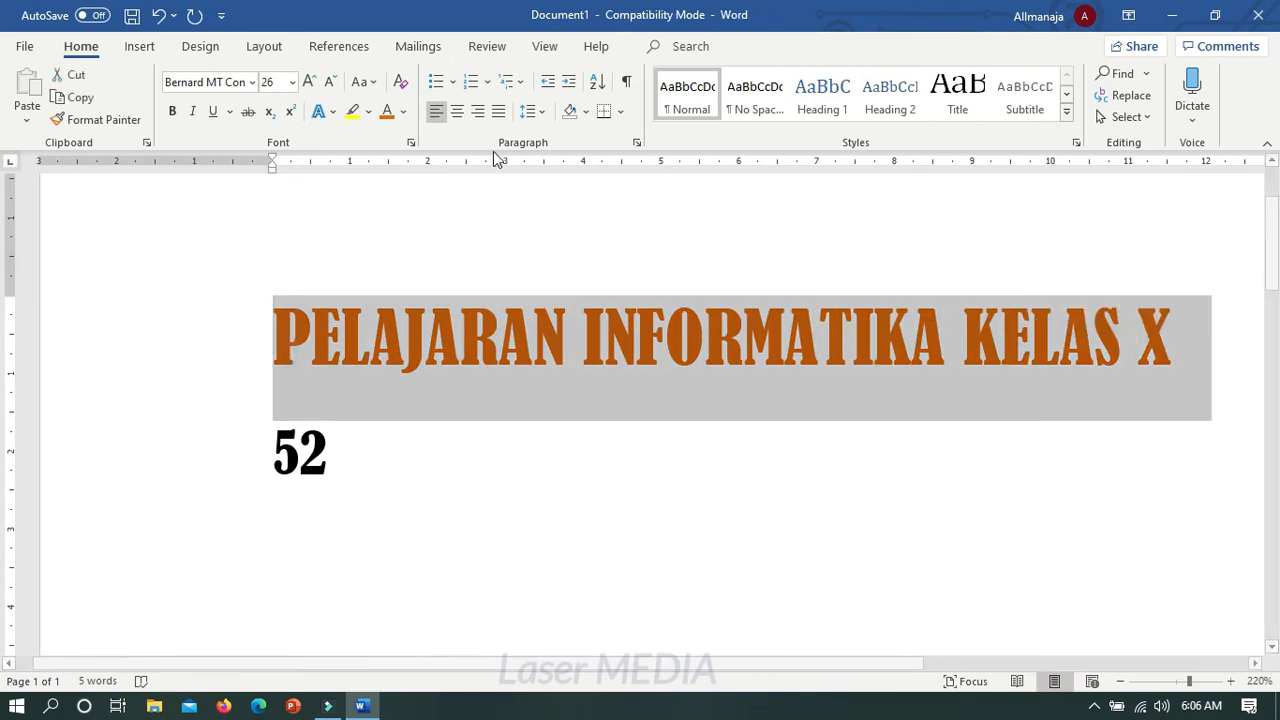
left_click(367, 113)
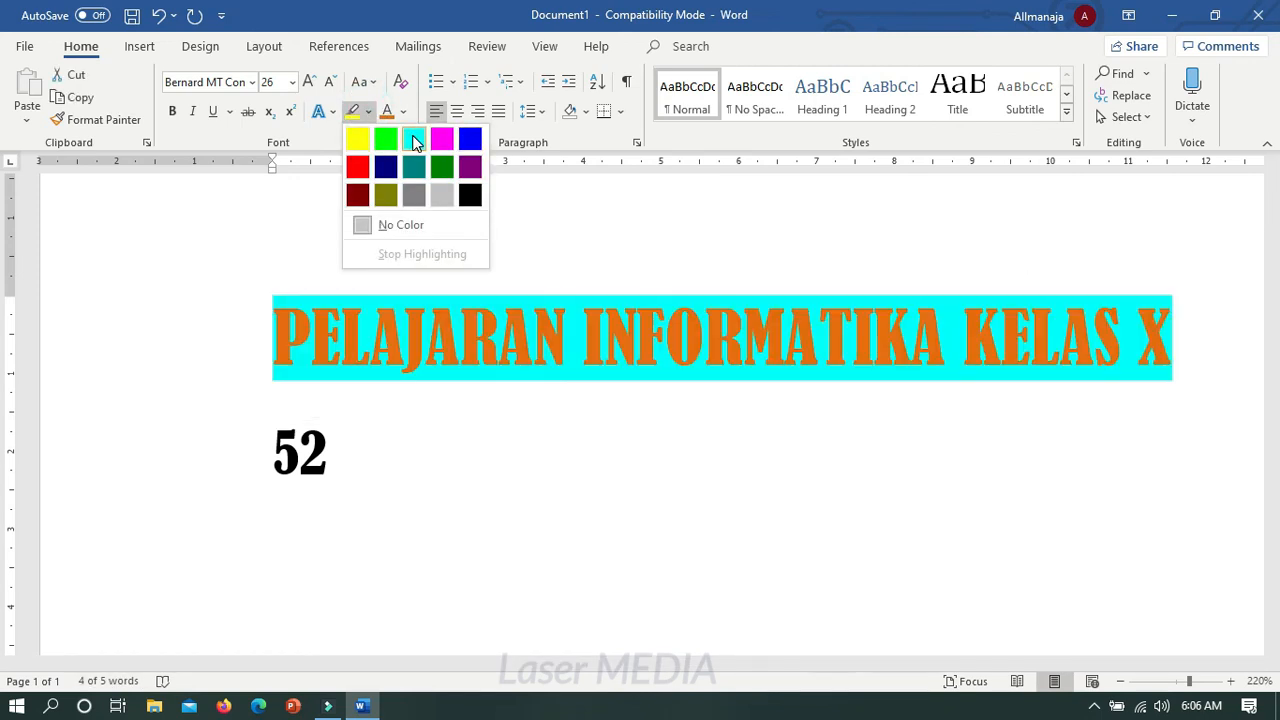
left_click(471, 167)
left_click(532, 457)
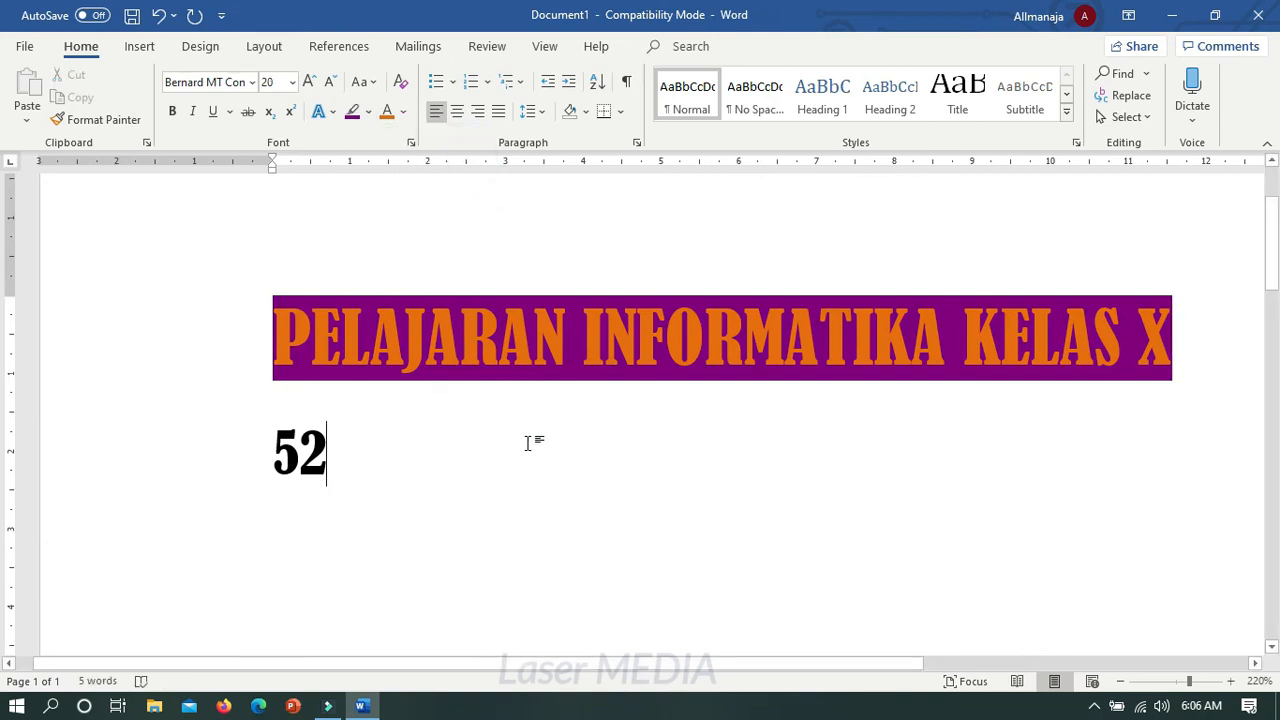
Reselect the title line and remove its text highlight with No Color.
left_click(1030, 340)
left_click_drag(1182, 333, 363, 181)
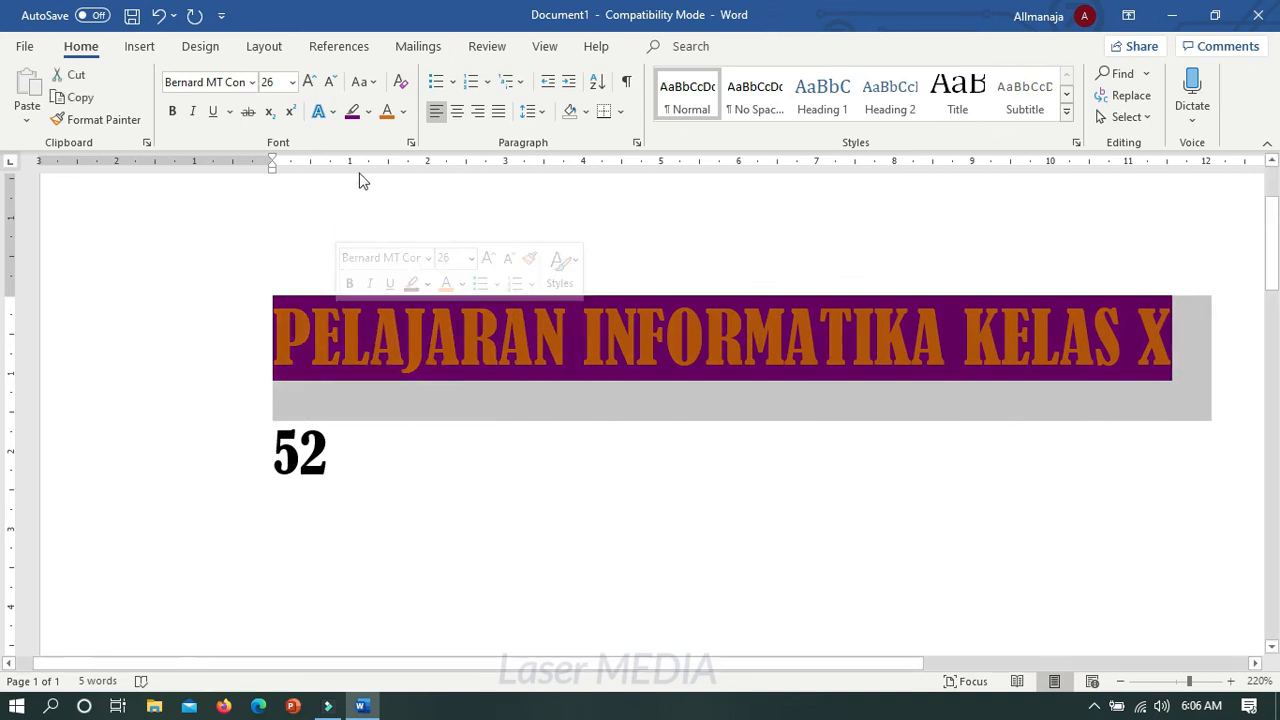
left_click(369, 111)
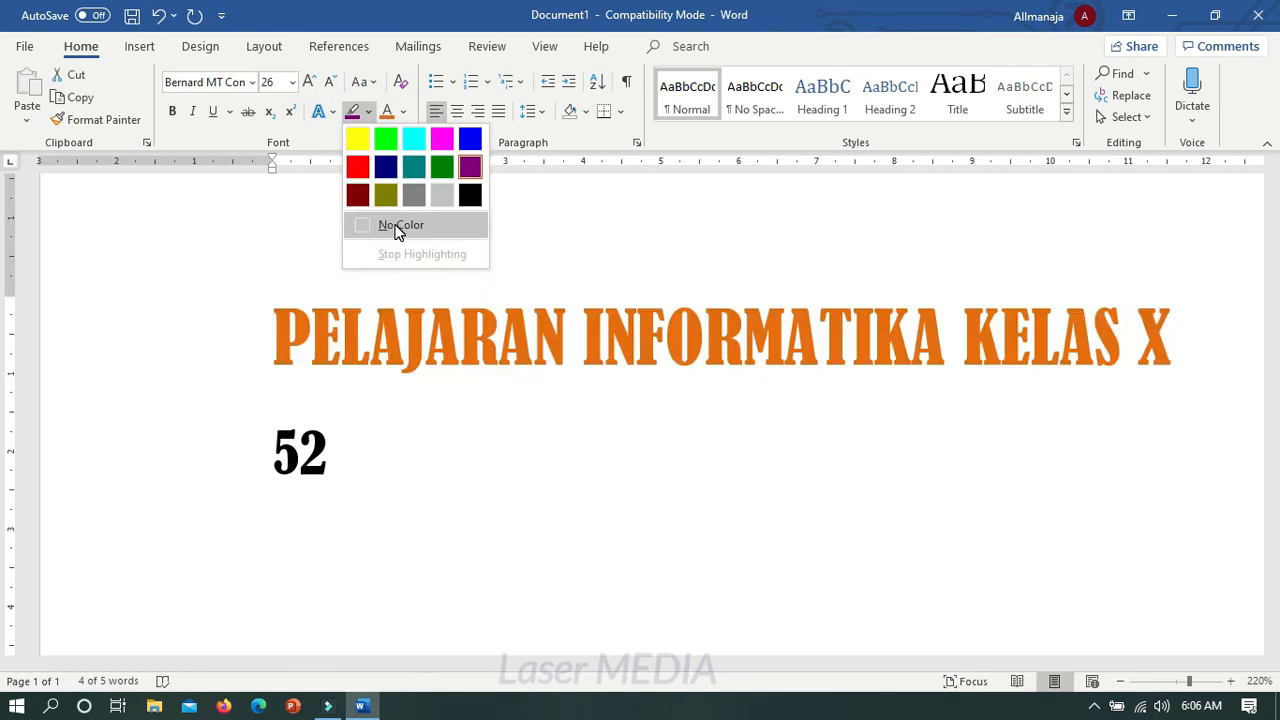
left_click(396, 225)
Select the whole title line, apply a dark green text highlight to it and deselect it.
left_click(266, 332)
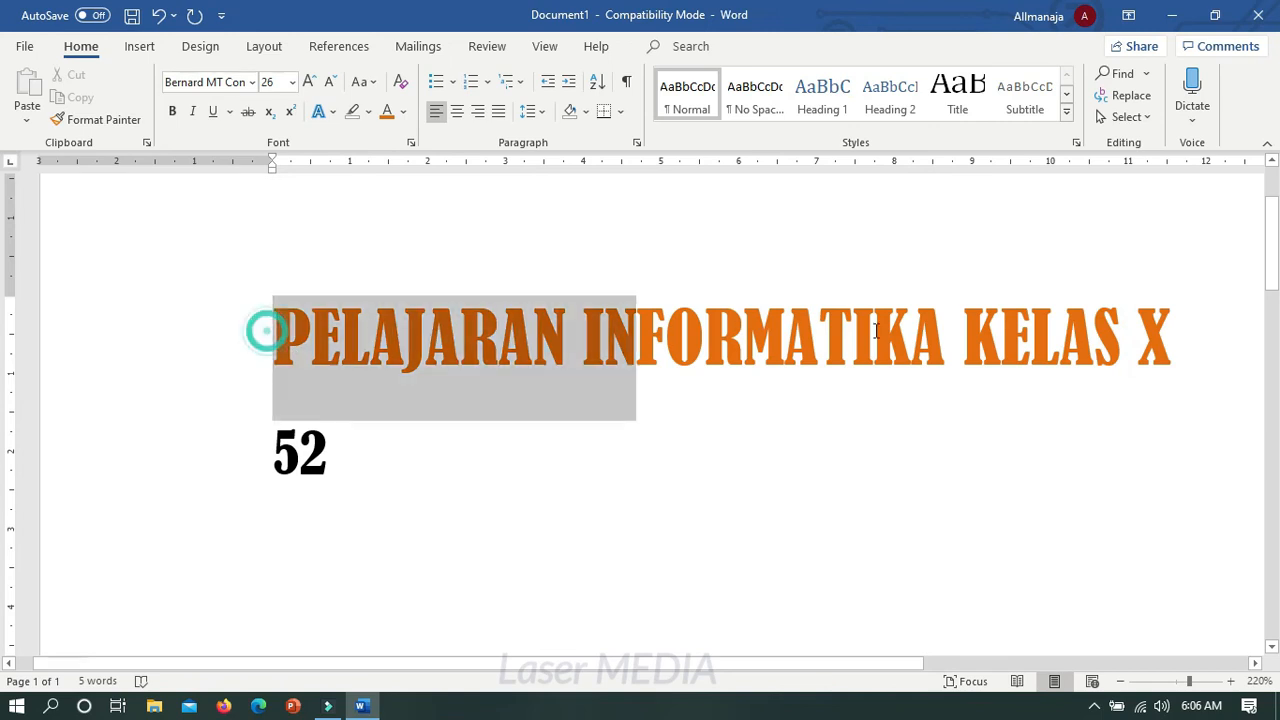
left_click(367, 112)
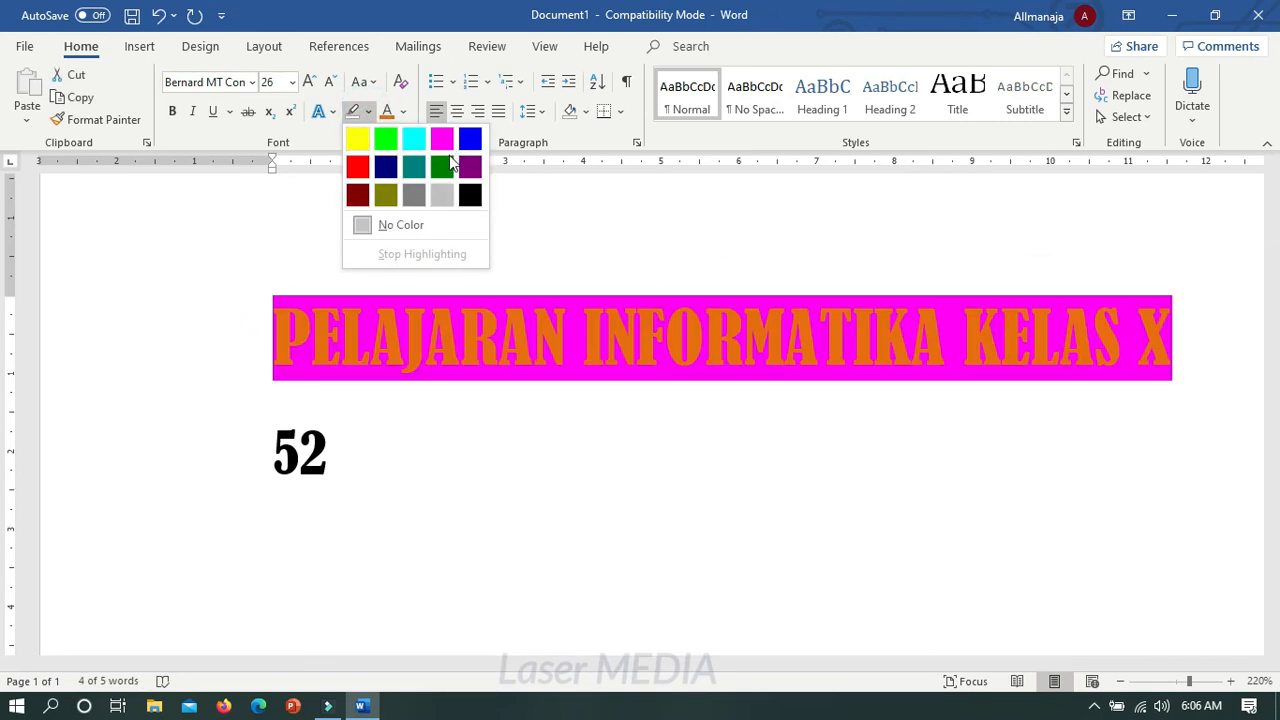
left_click(446, 165)
left_click(466, 457)
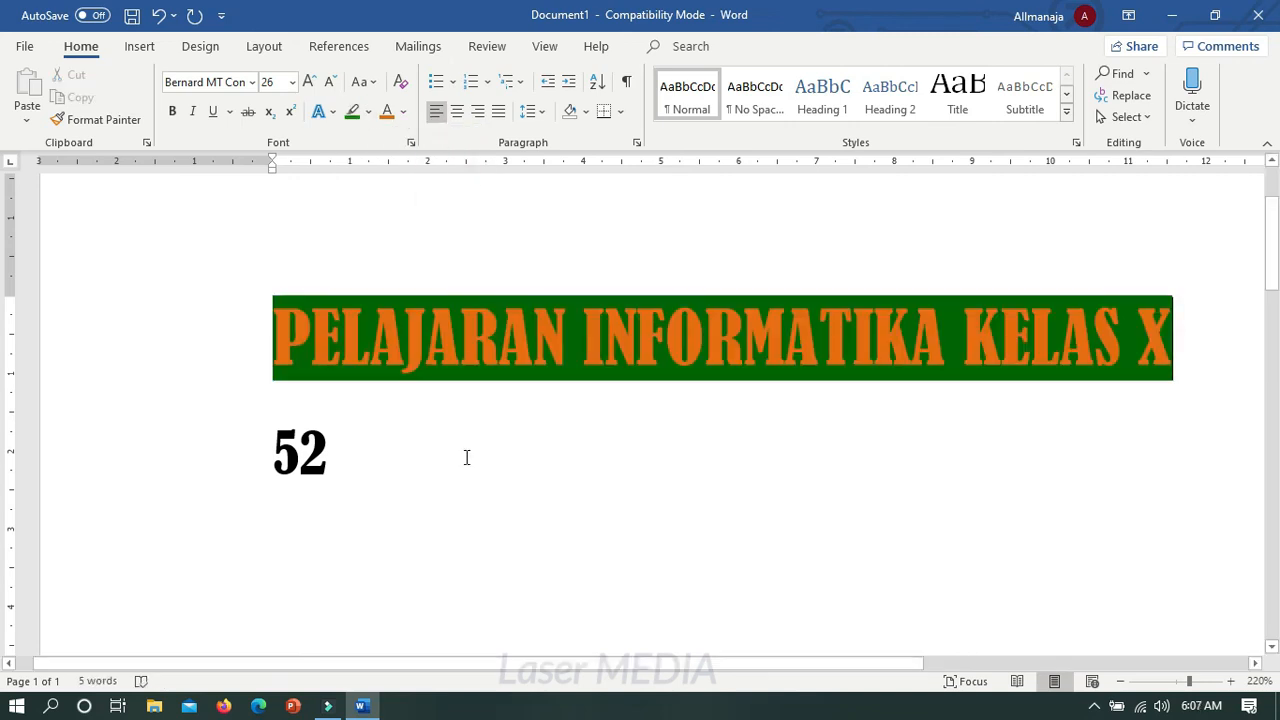
left_click(464, 422)
left_click(583, 383)
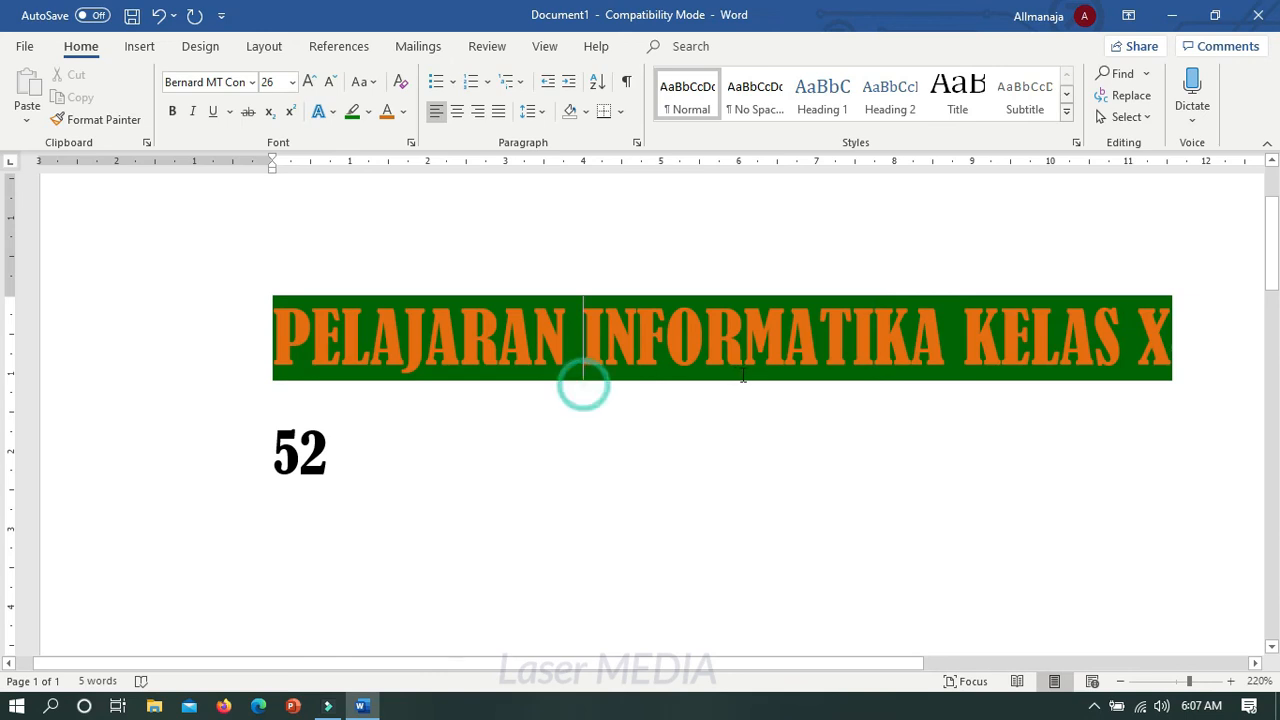
scroll(743, 375, "down", 3)
scroll(743, 375, "up", 5)
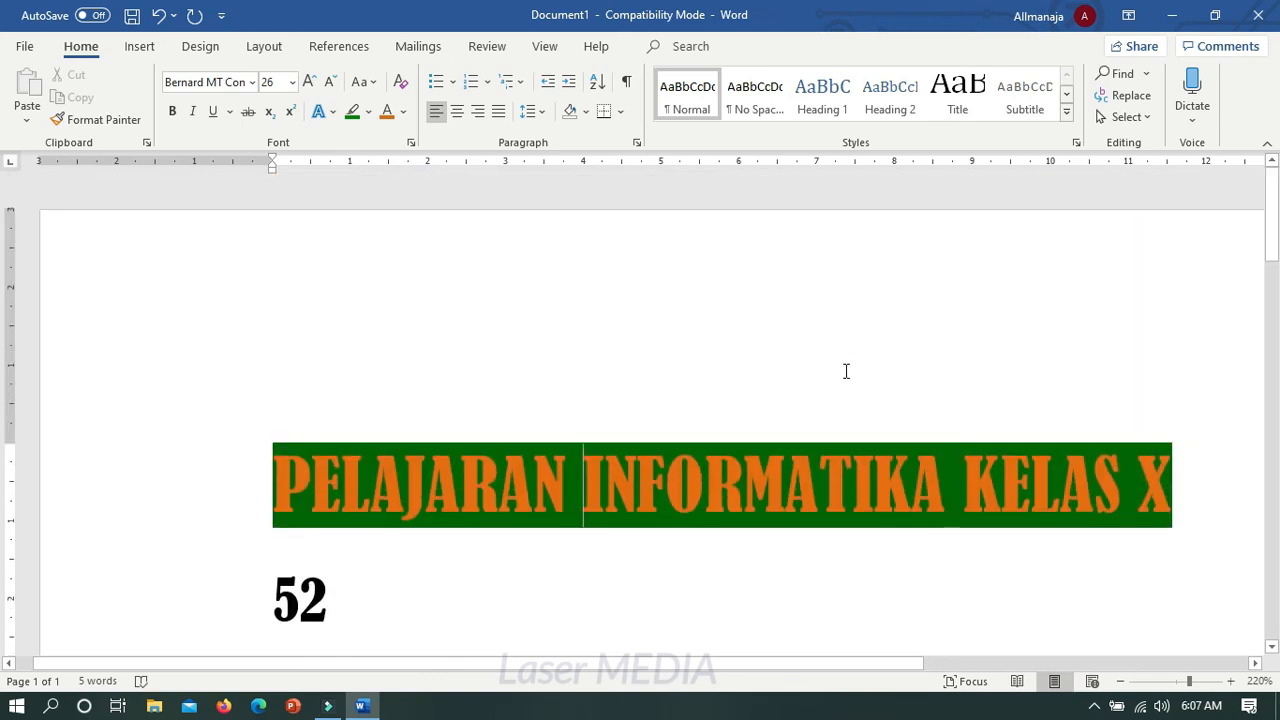
left_click(721, 423)
scroll(963, 491, "down", 2)
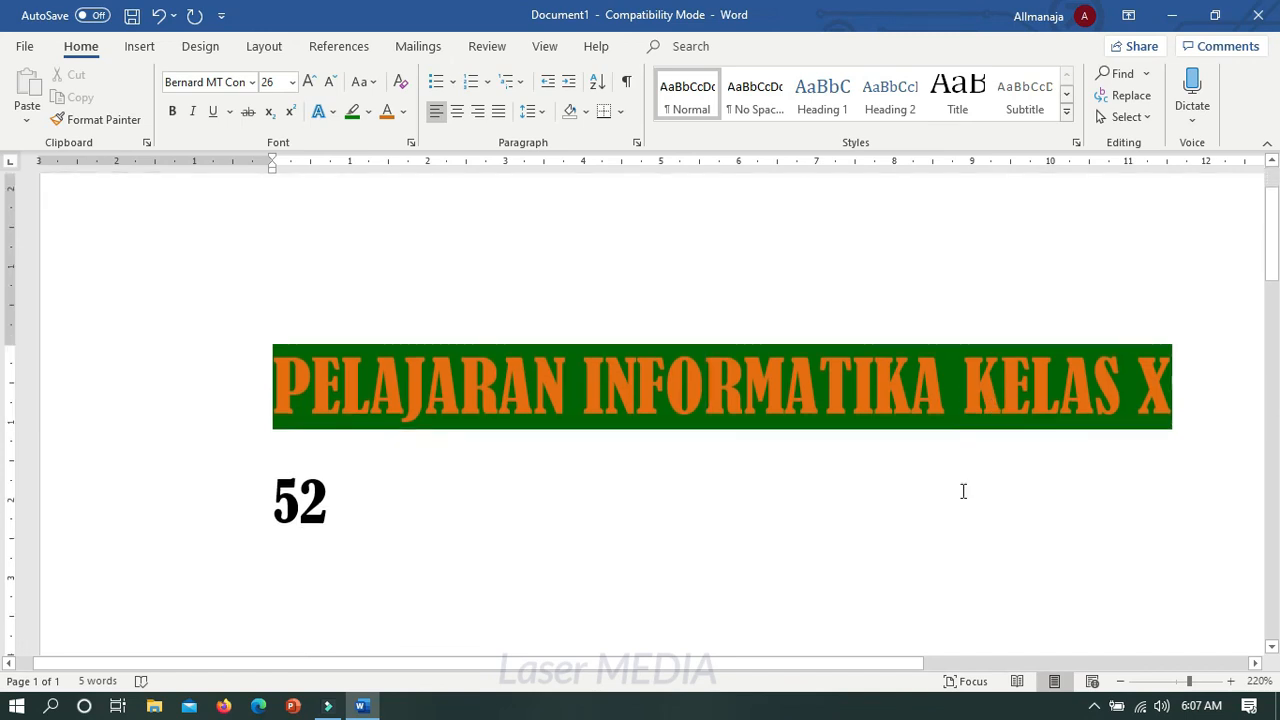
left_click(902, 458)
scroll(869, 474, "down", 4)
scroll(869, 474, "up", 4)
left_click(346, 486)
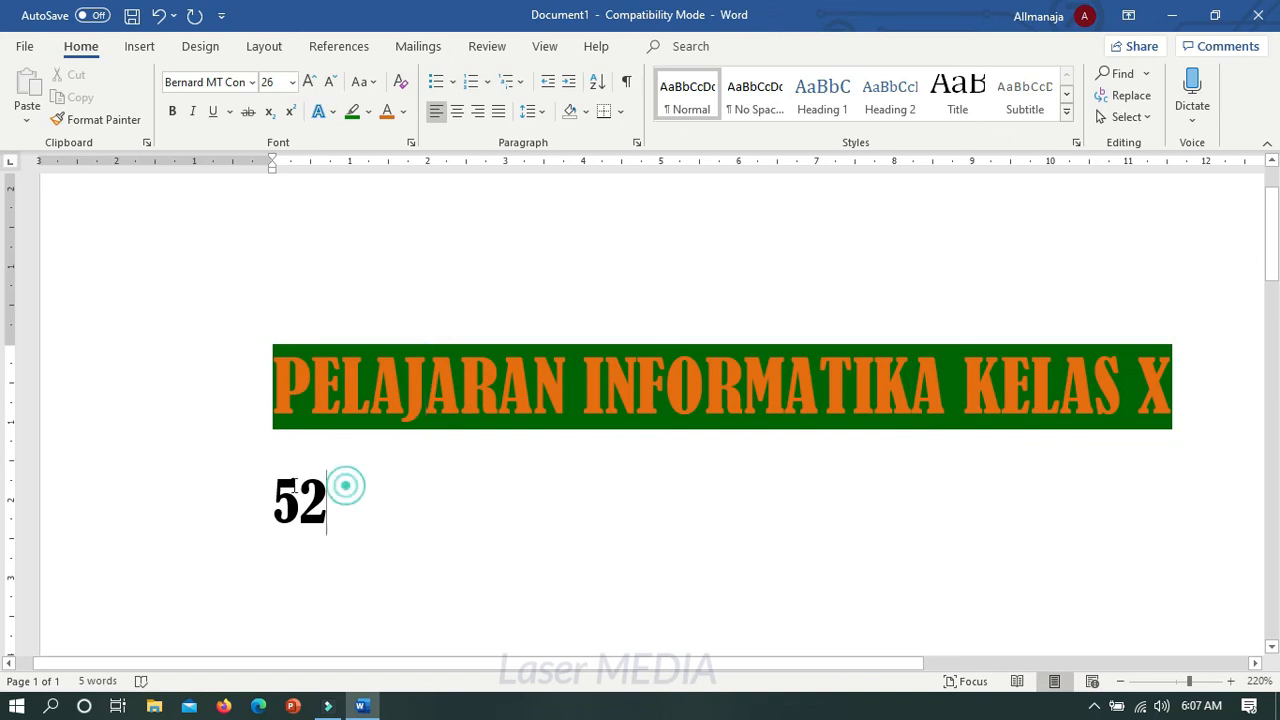
double_click(294, 488)
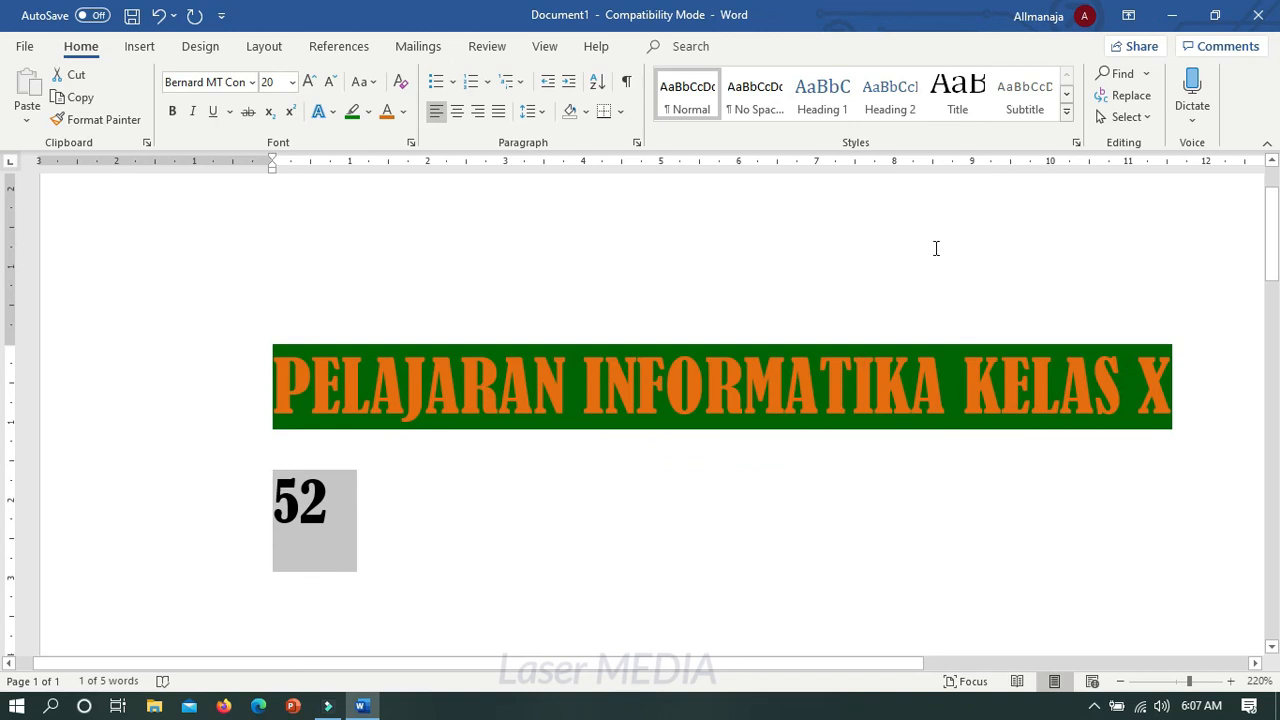
Restore the document window to its smaller size, maximize it again and deselect the number 52.
left_click(1216, 18)
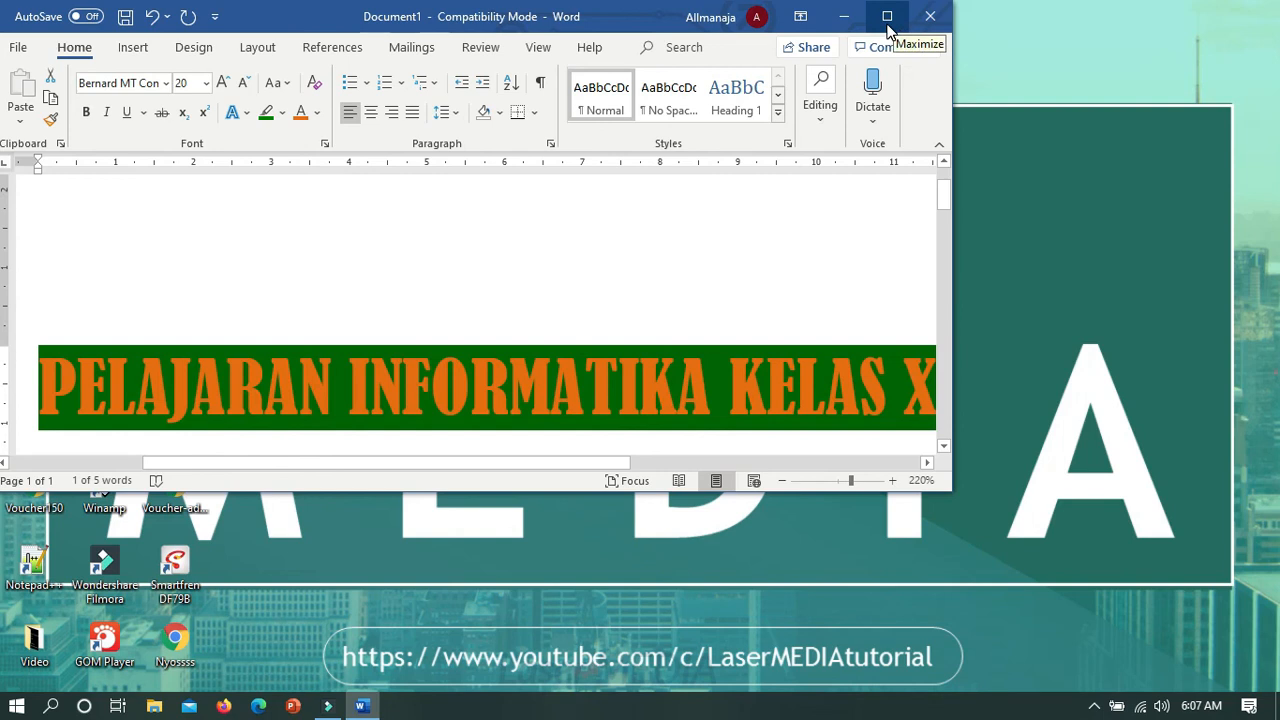
left_click(887, 17)
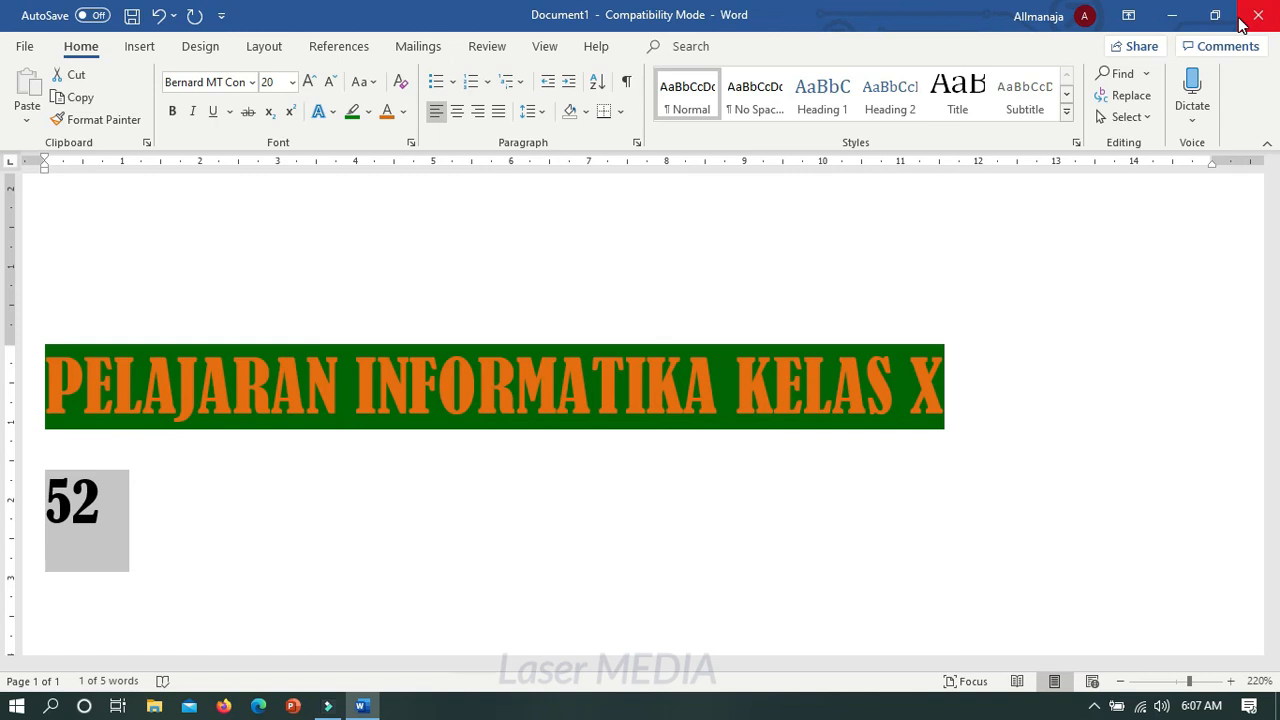
left_click(1105, 348)
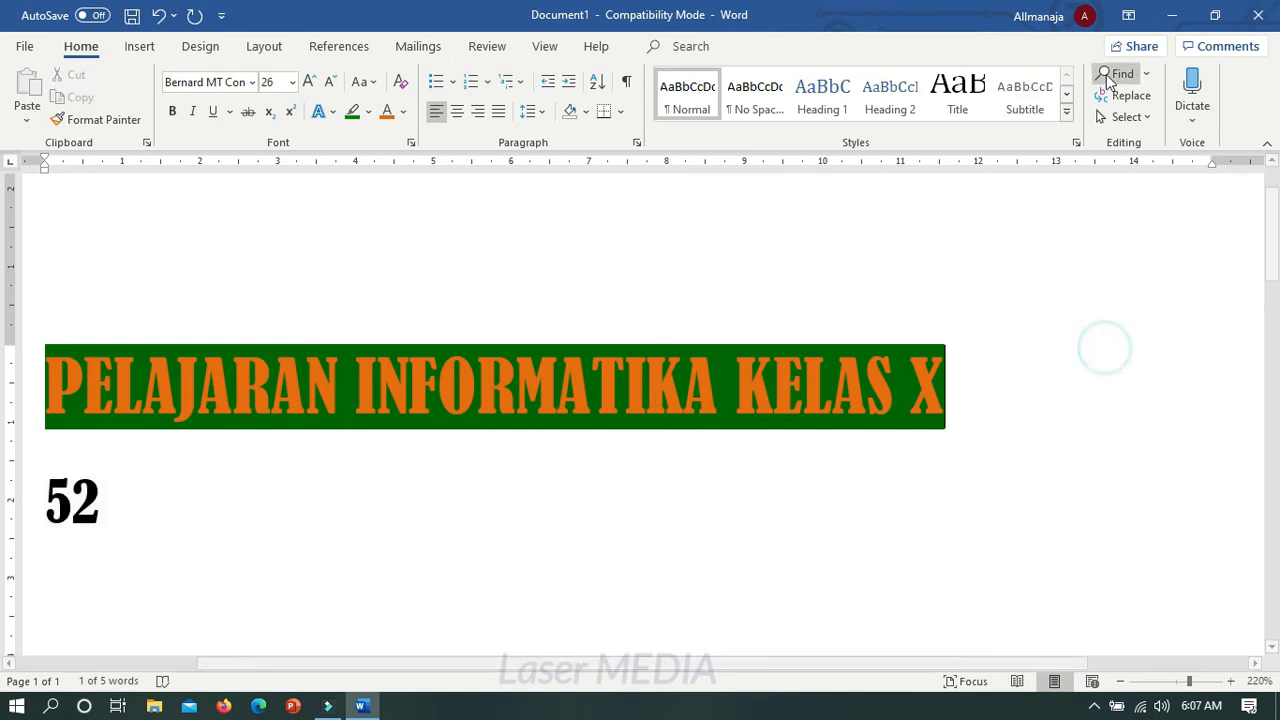
Minimize the document window to the desktop and bring it back on screen.
left_click(1026, 249)
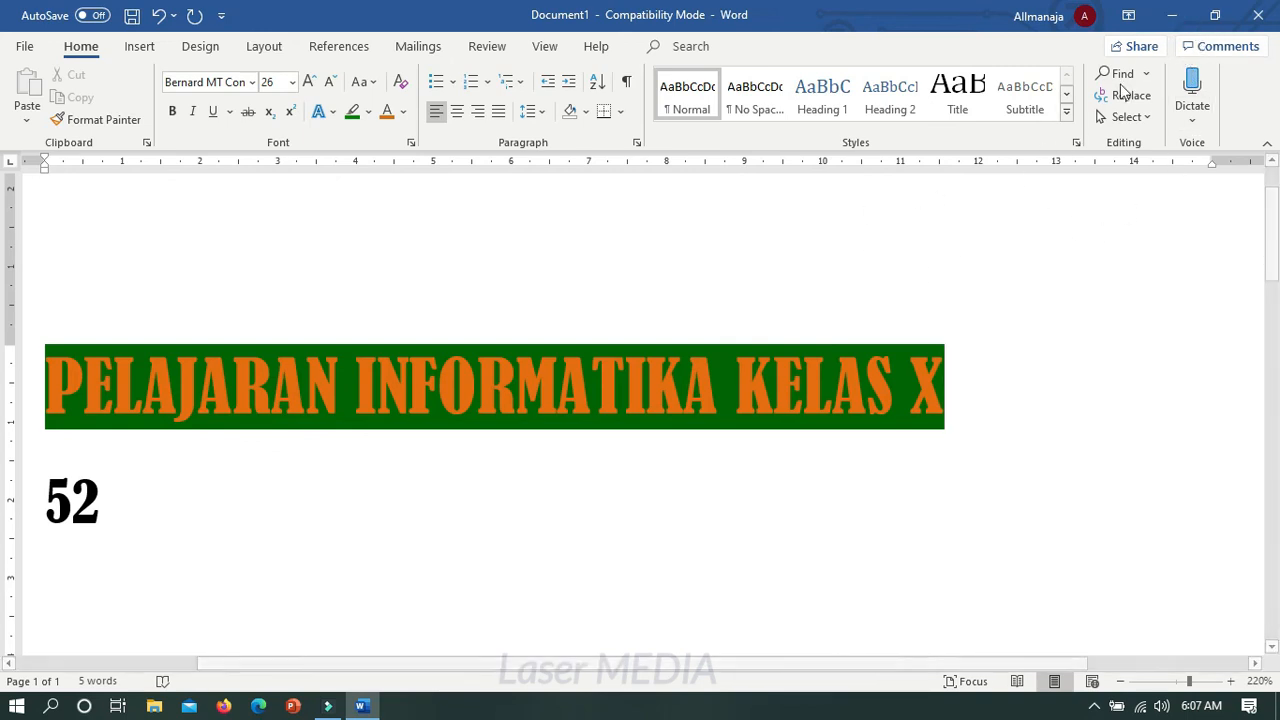
left_click(1175, 21)
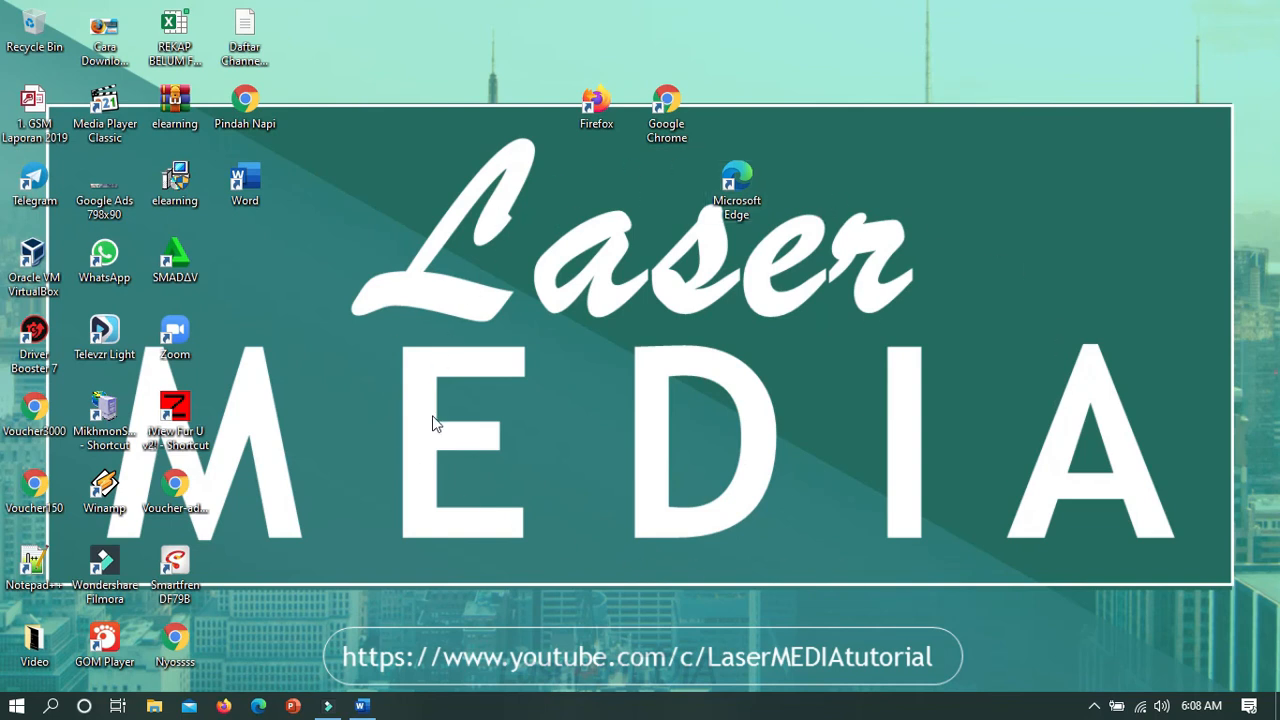
left_click(362, 706)
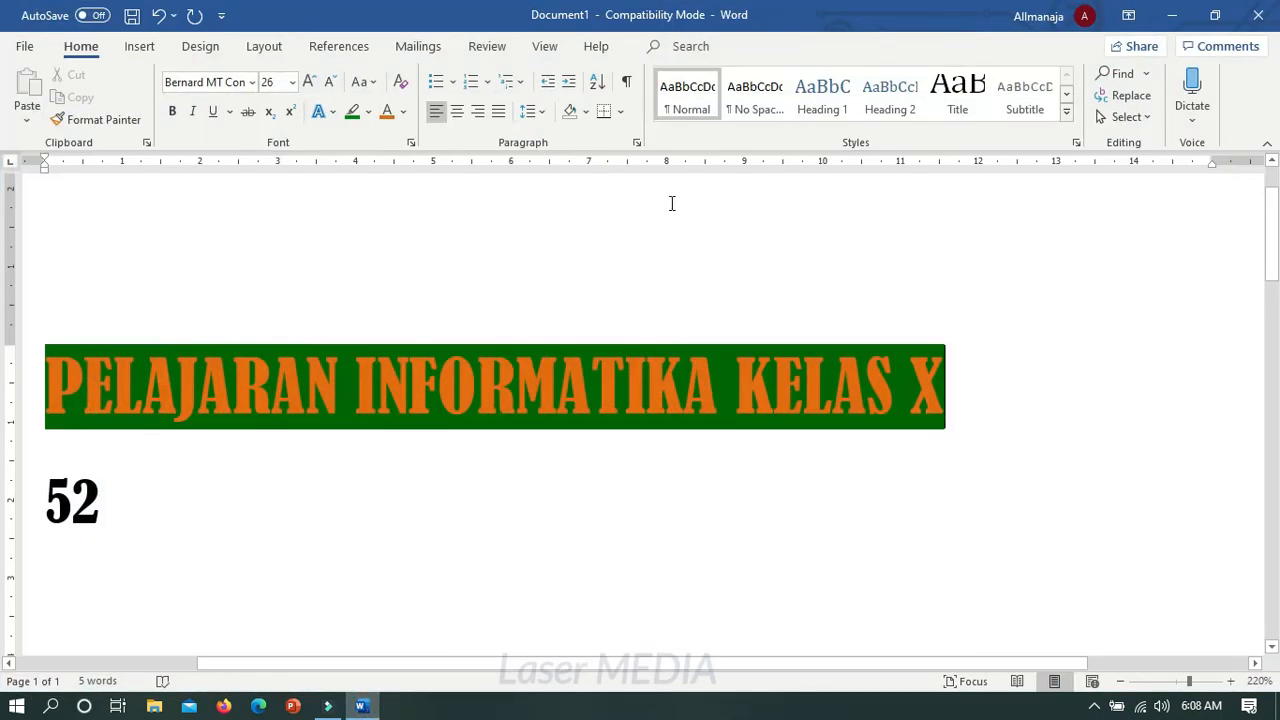
Restore the document window down, move it slightly on the desktop and maximize it again.
left_click(1215, 17)
mouse_move(606, 17)
left_mouse_down()
mouse_move(951, 134)
mouse_move(682, 55)
mouse_move(624, 21)
left_mouse_up()
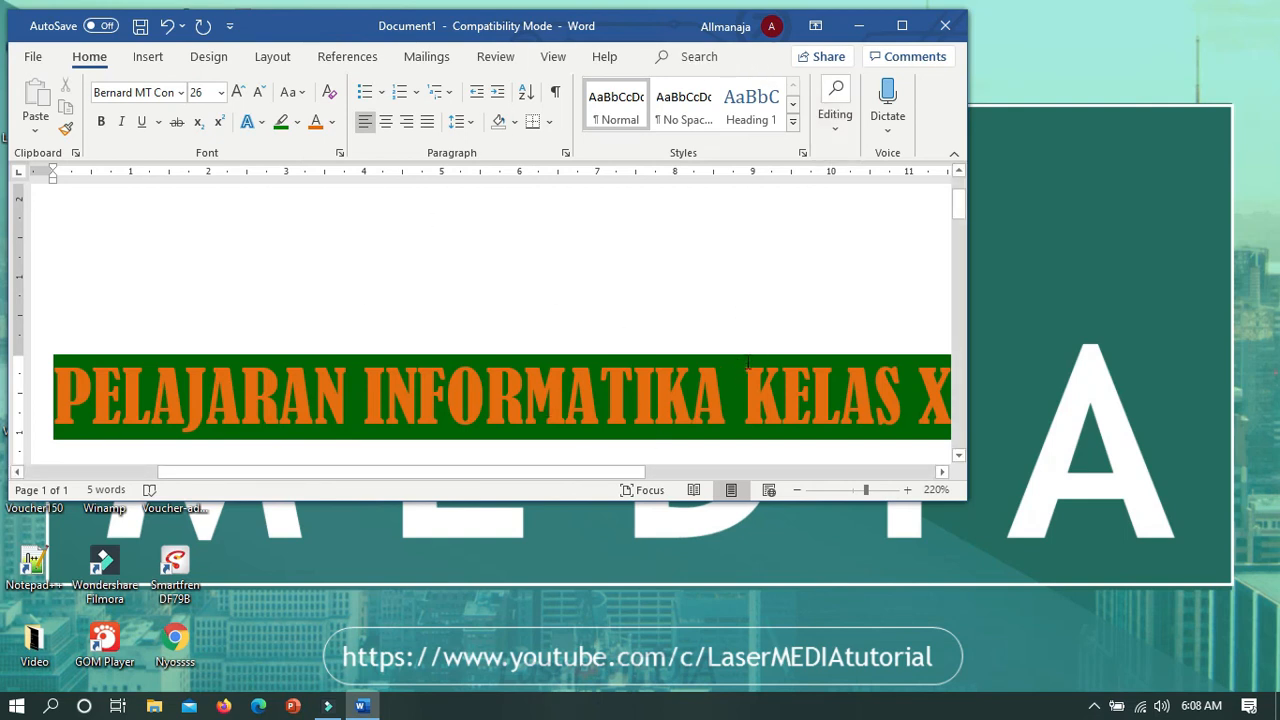
left_click(903, 28)
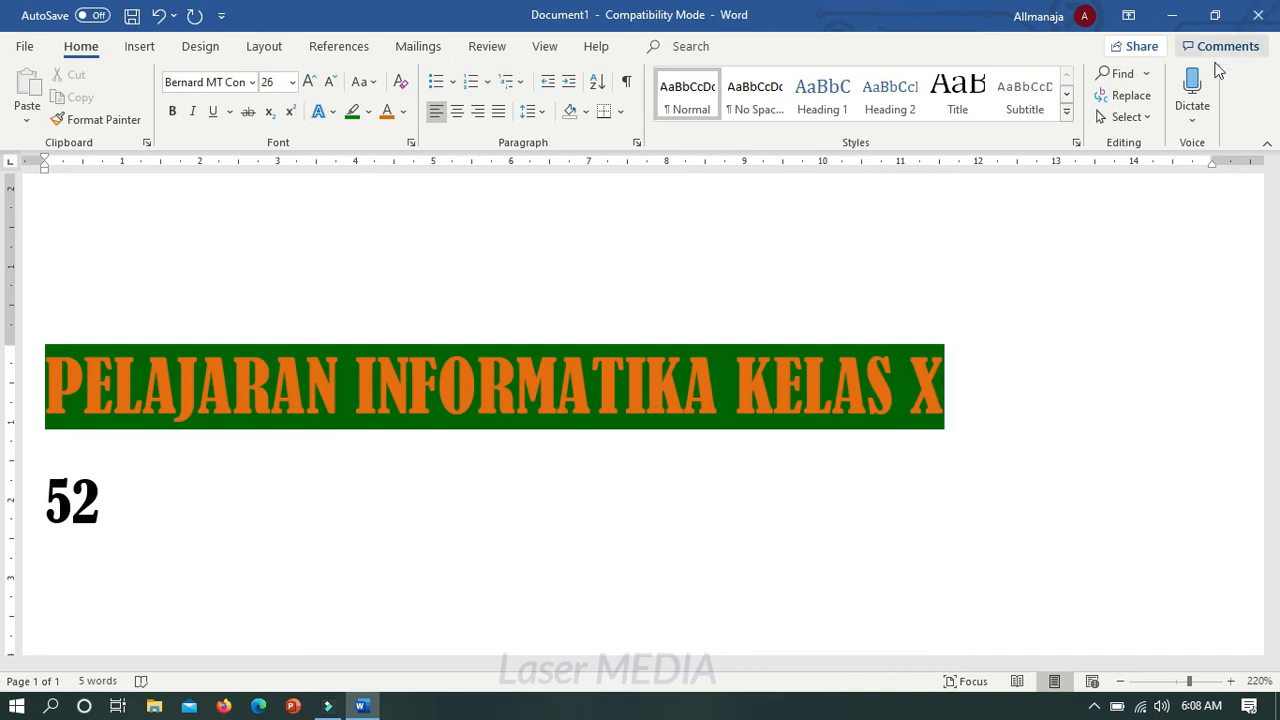
Close the document and discard its changes without saving.
left_click(1259, 20)
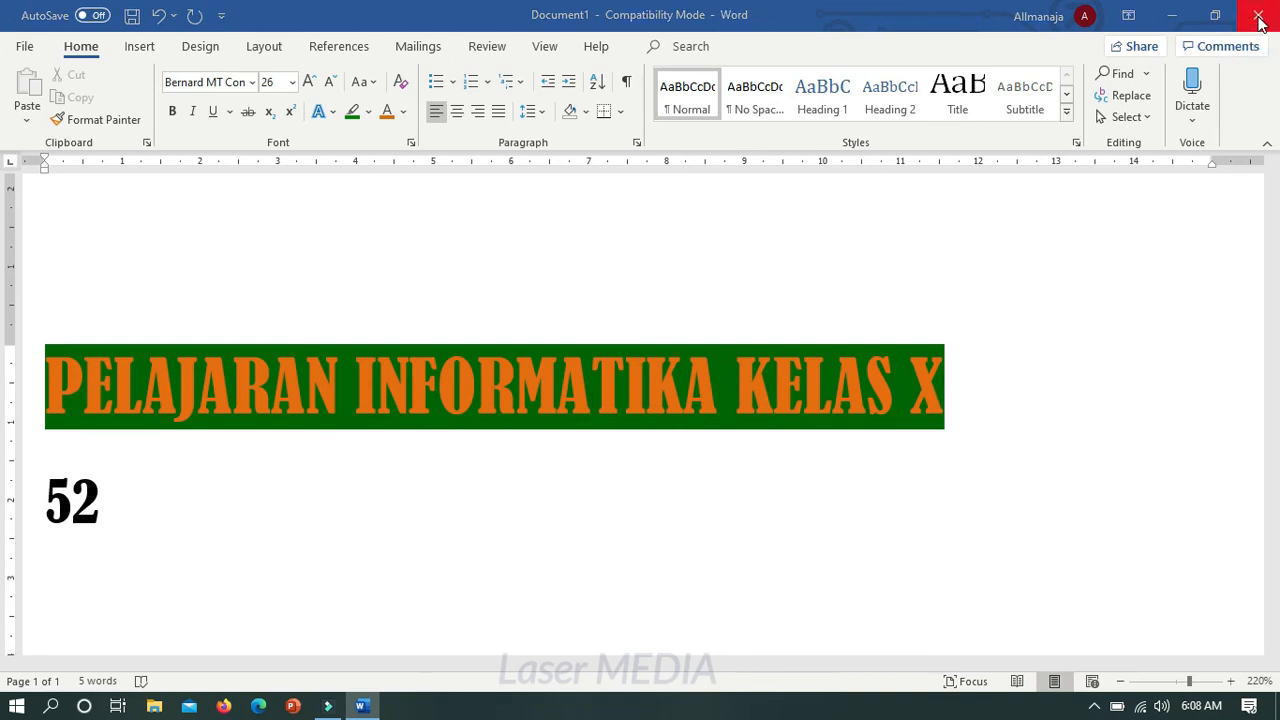
left_click_drag(669, 220, 634, 214)
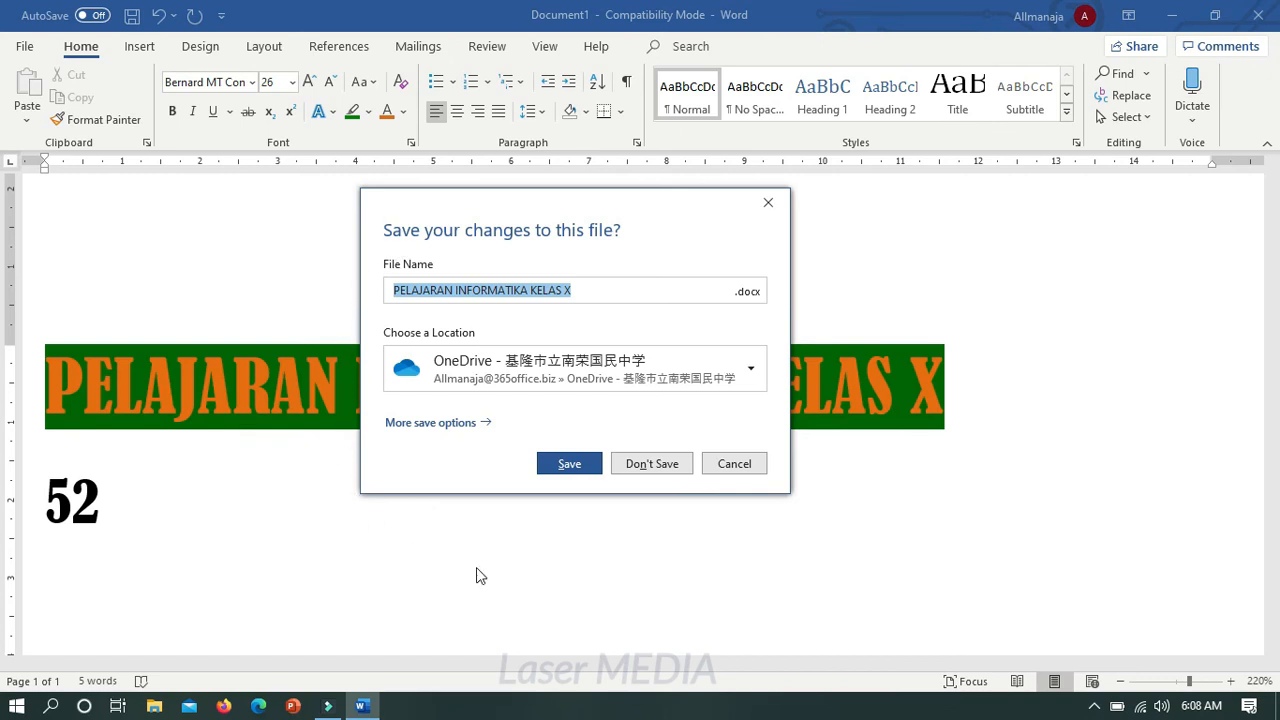
left_click(668, 476)
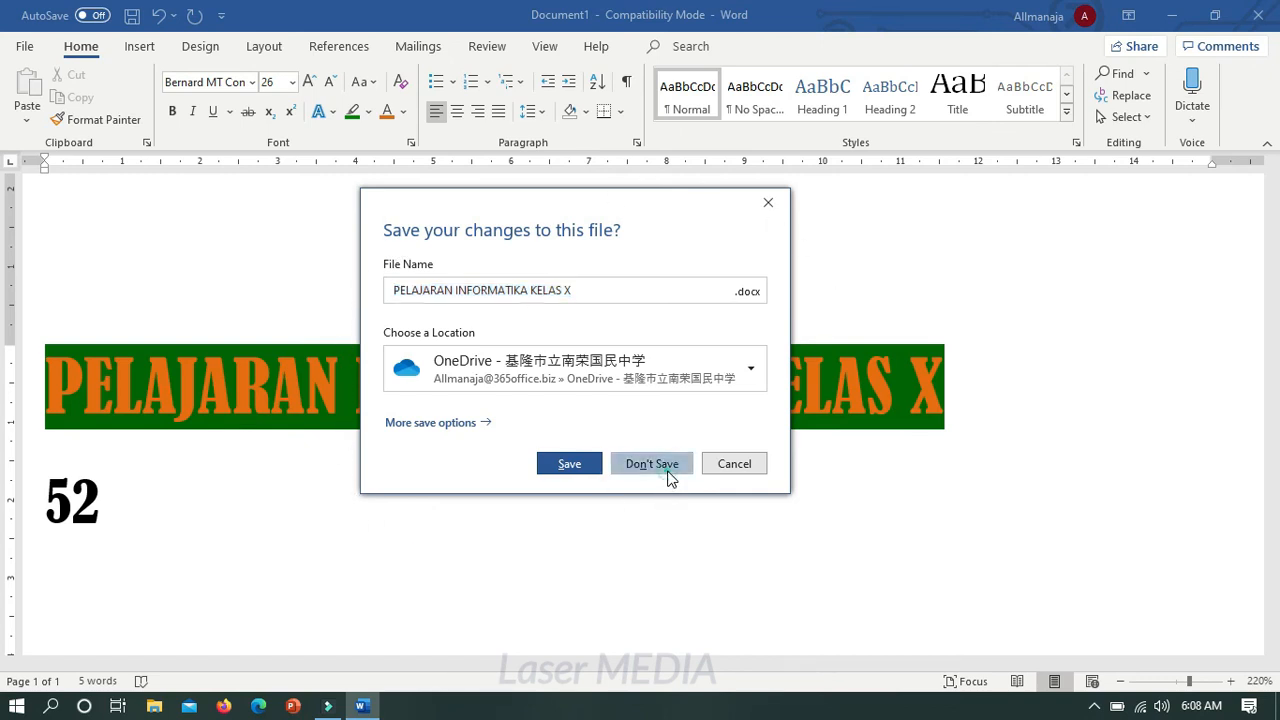